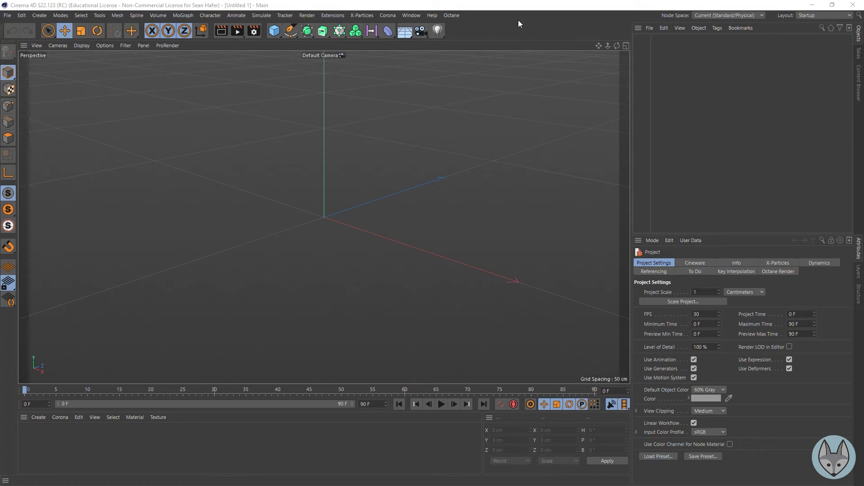
Step: Add a tube primitive to the scene and frame it in the perspective view
click(275, 32)
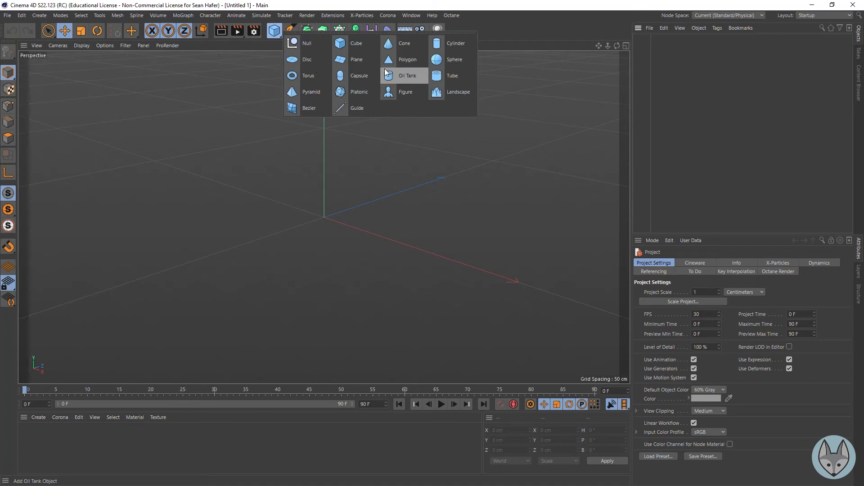
click(451, 73)
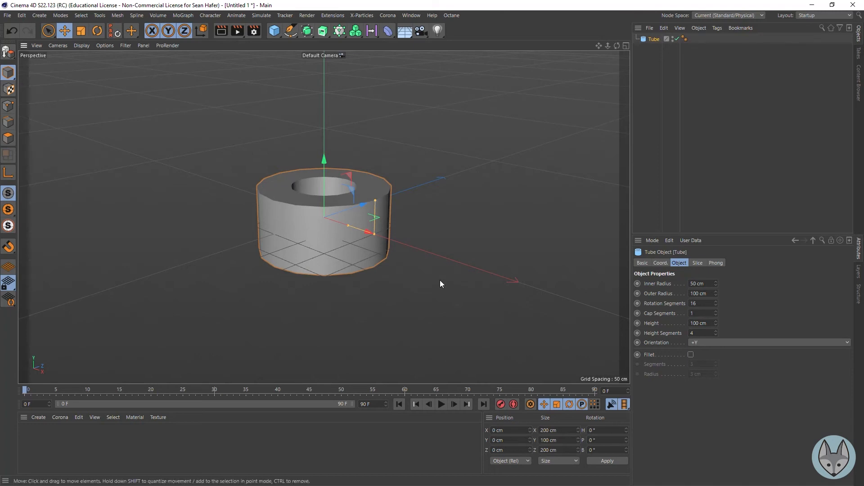
scroll(318, 202, up, 6)
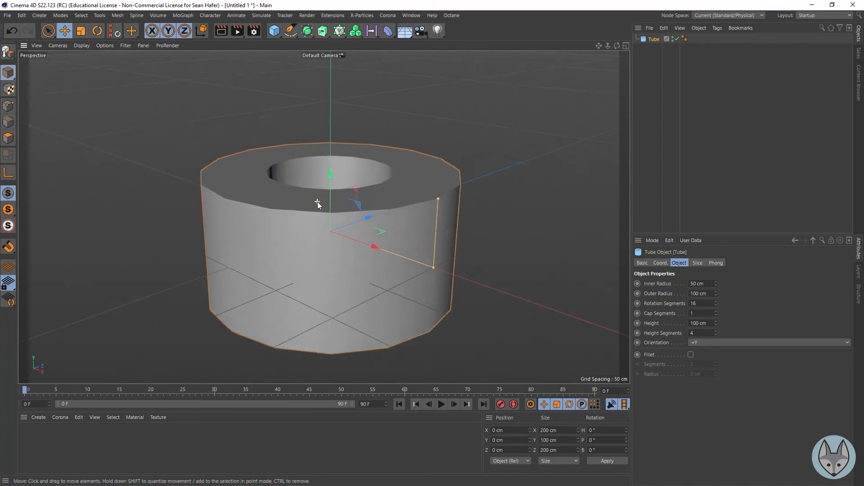
scroll(318, 202, down, 3)
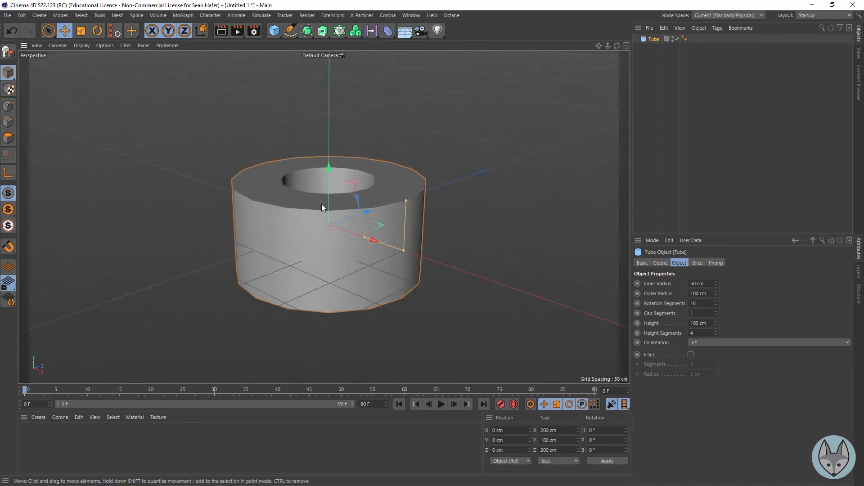
scroll(321, 204, up, 2)
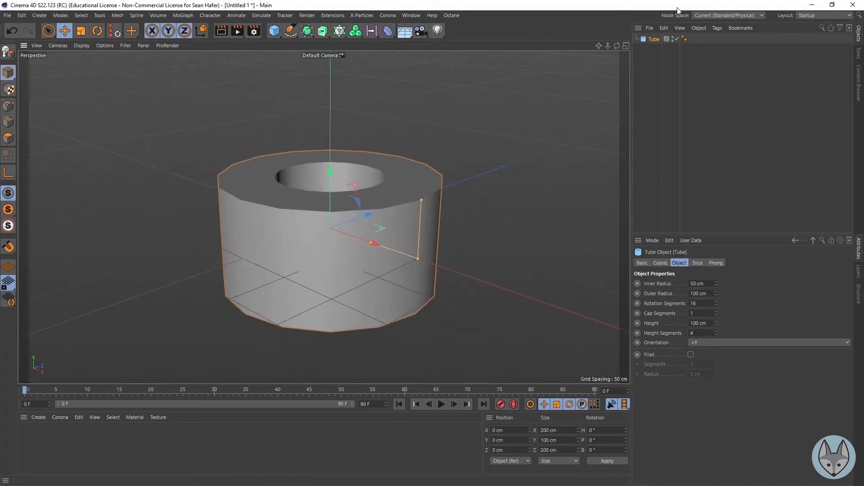
mouse_move(607, 46)
mouse_down()
mouse_move(653, 45)
mouse_move(606, 45)
mouse_up()
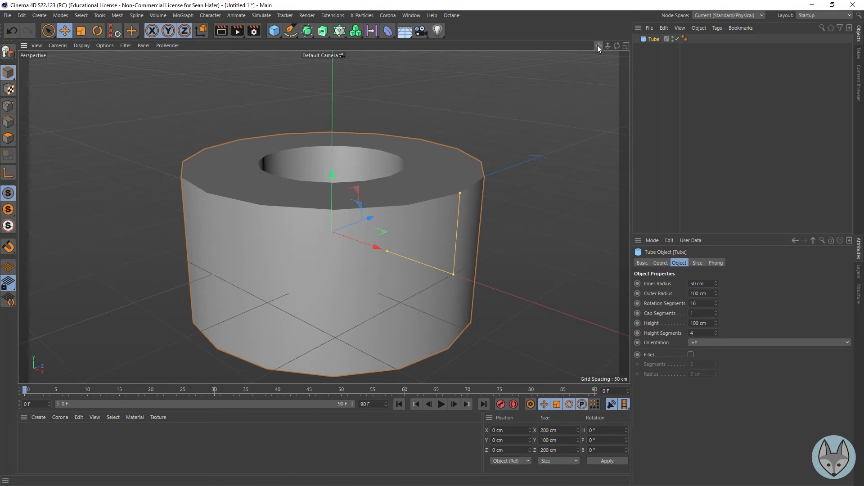
scroll(344, 203, down, 3)
scroll(336, 238, up, 3)
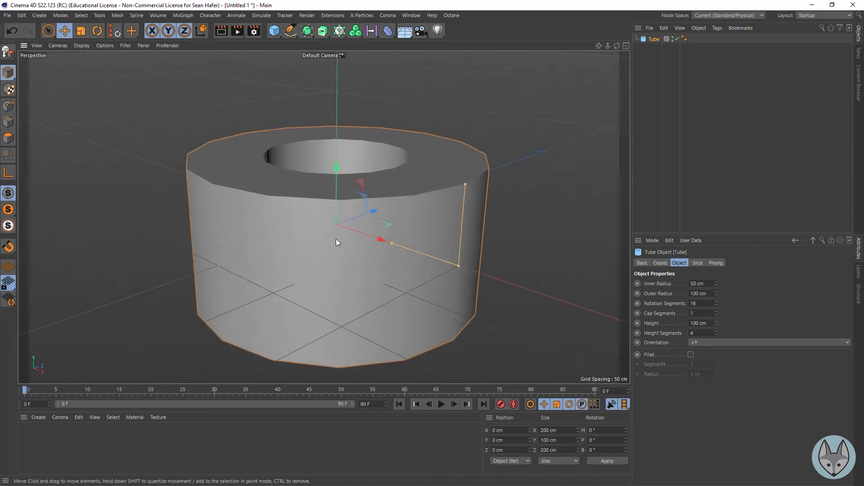
scroll(373, 244, down, 1)
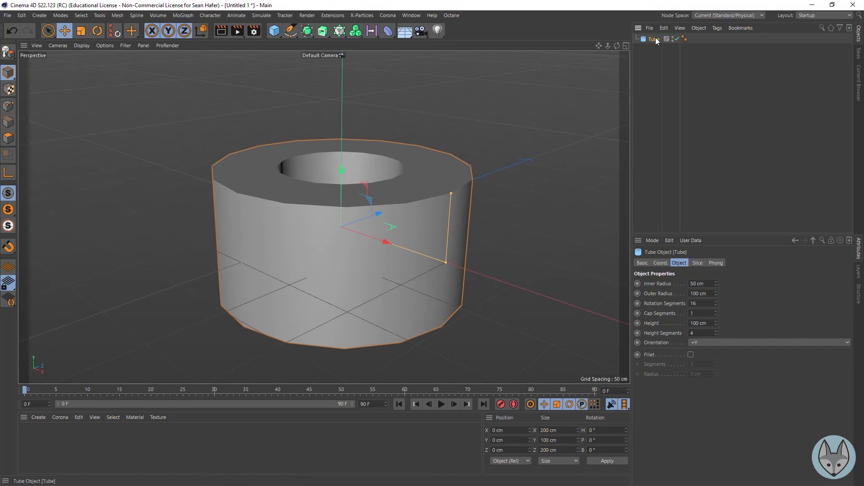
key(o)
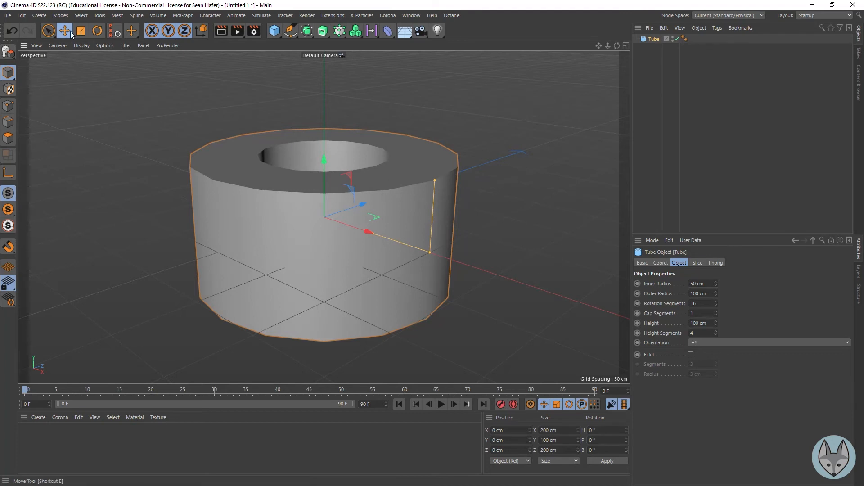
Step: Try rotating the tube to a 90° pitch, and undo the rotation
click(97, 30)
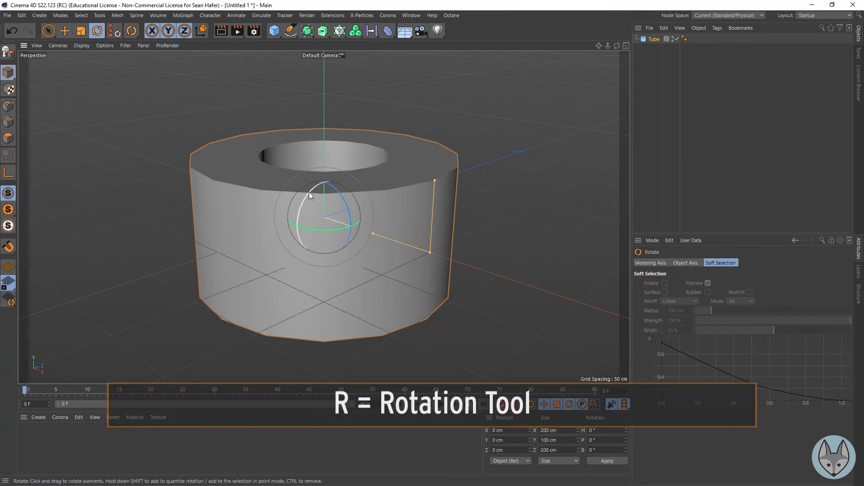
drag(309, 193, 301, 247)
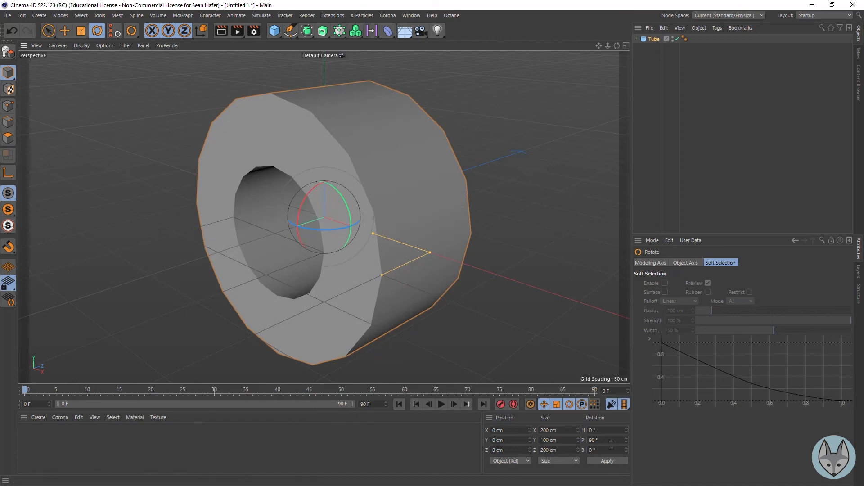
double_click(593, 440)
text(90)
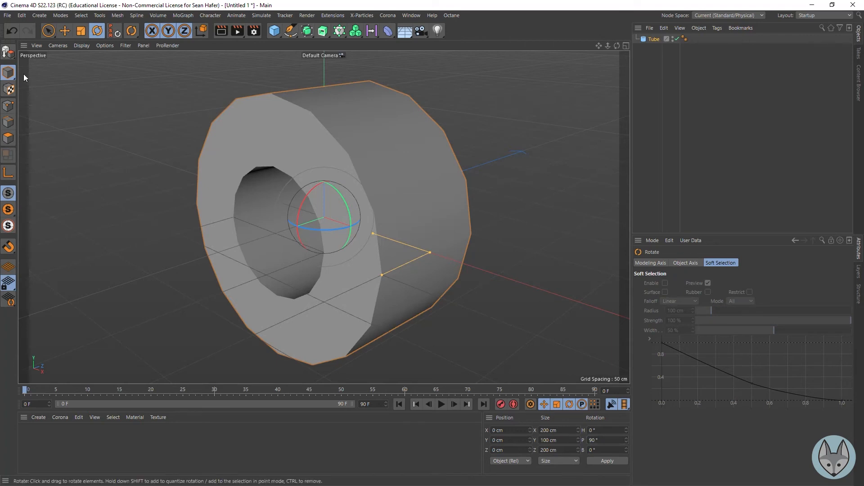
click(65, 30)
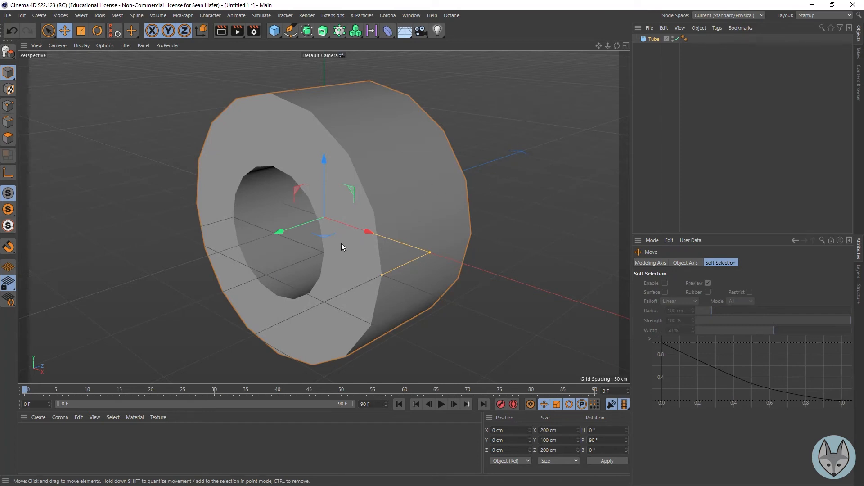
click(390, 158)
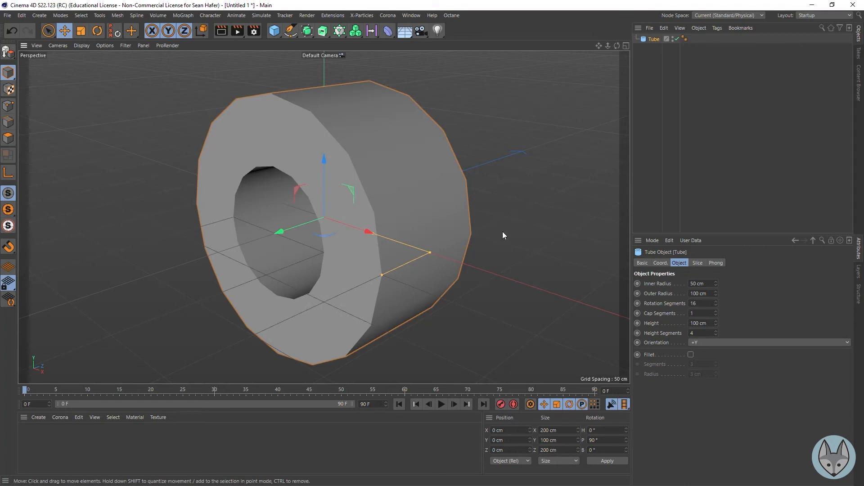
key(ctrl+z)
key(ctrl+z)
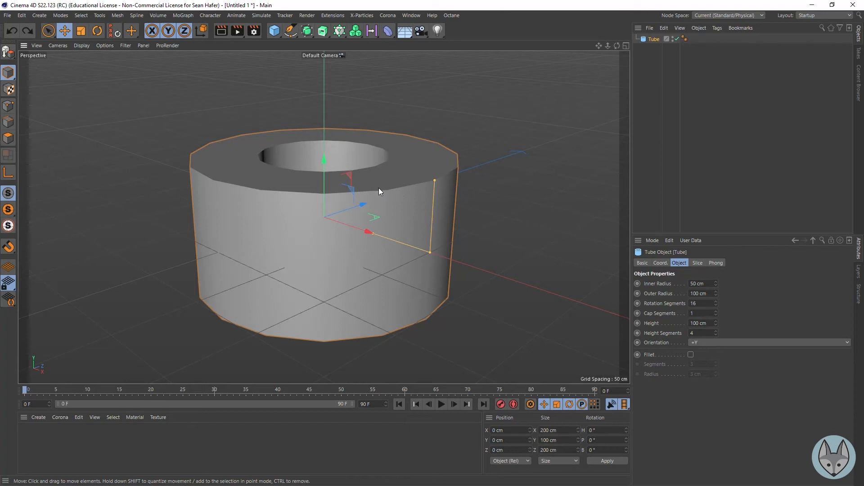
Step: Set the tube's inner radius to 67 cm and its outer radius to 126 cm
click(654, 40)
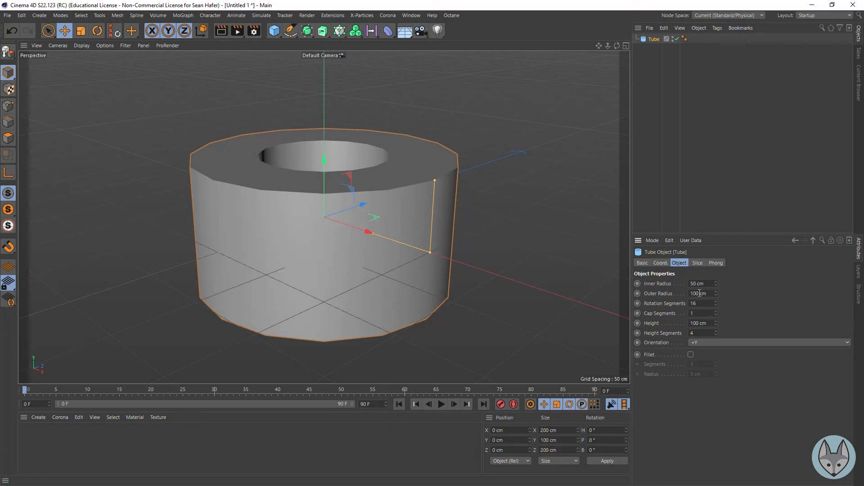
drag(716, 284, 735, 320)
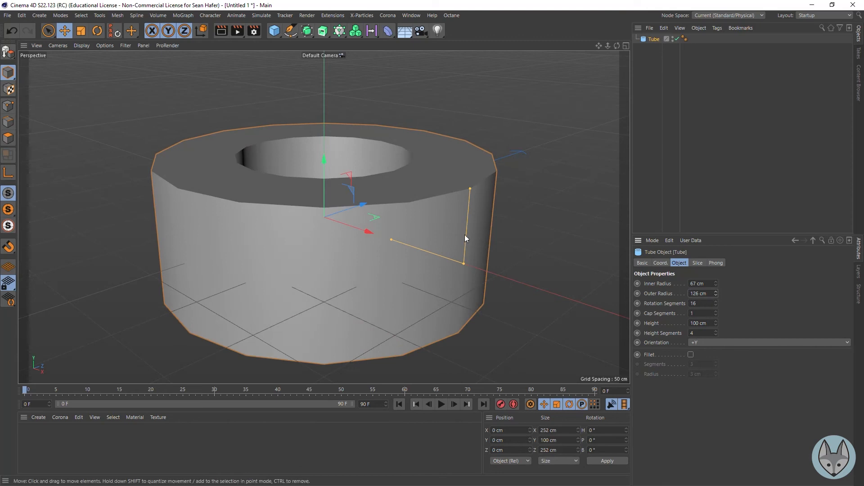
Step: Switch the viewport display to Gouraud Shading (Lines) so the tube's segment lines are drawn
click(81, 45)
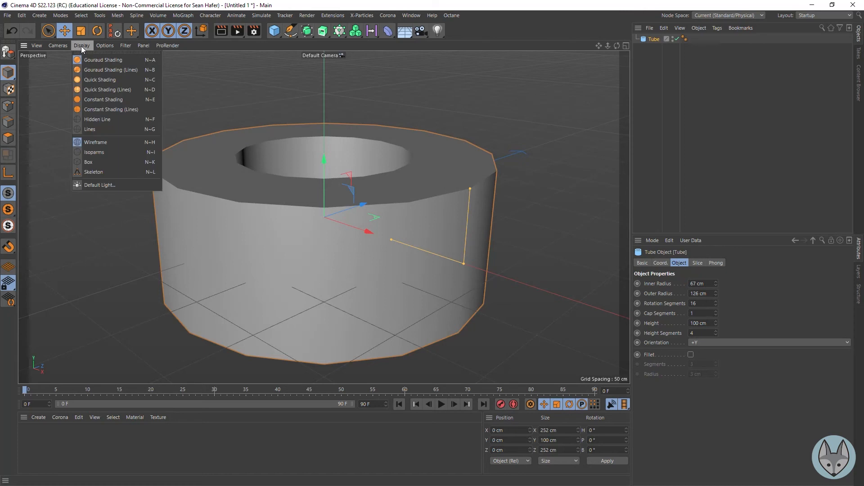
click(95, 71)
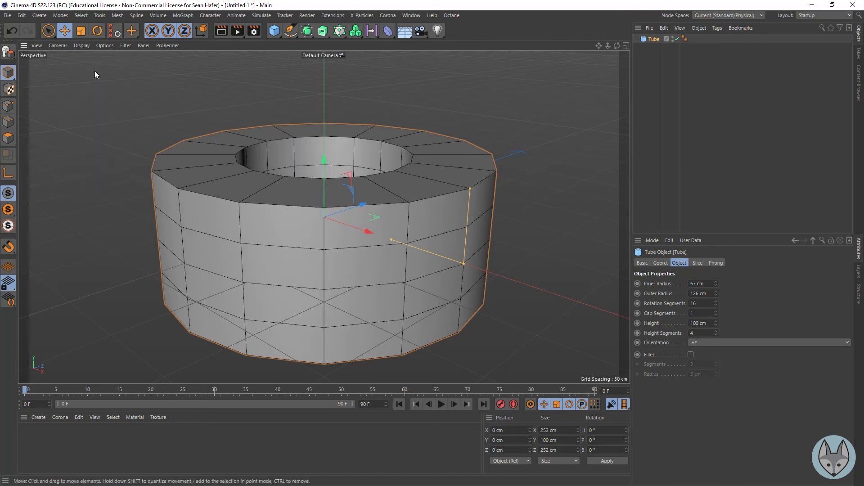
key(n)
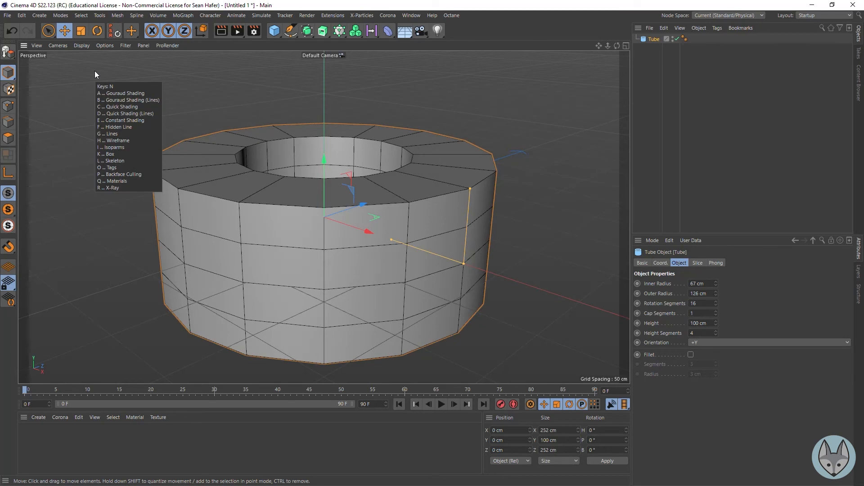
key(b)
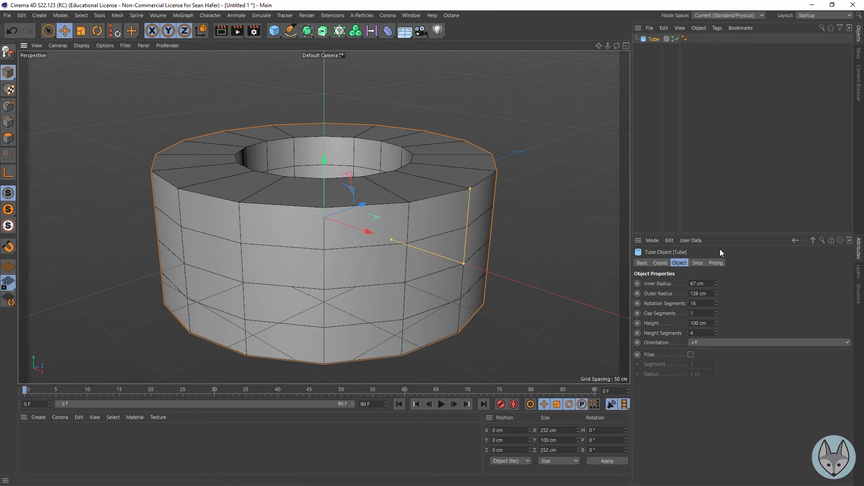
Step: Render a close-up of the tube's outer edge in the viewport to examine its roundness
scroll(418, 215, up, 10)
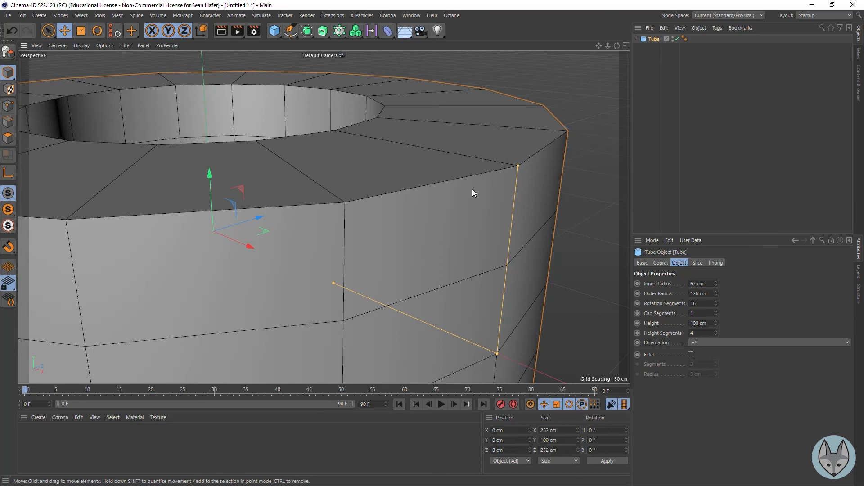
click(222, 31)
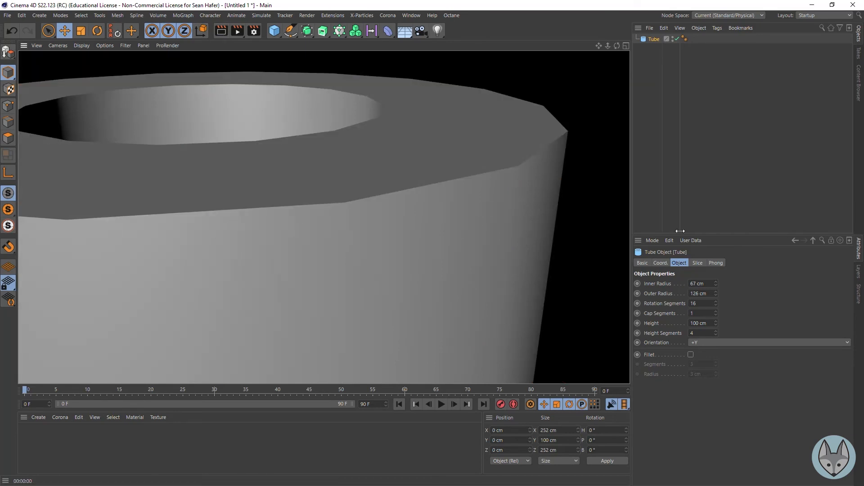
drag(607, 44, 602, 45)
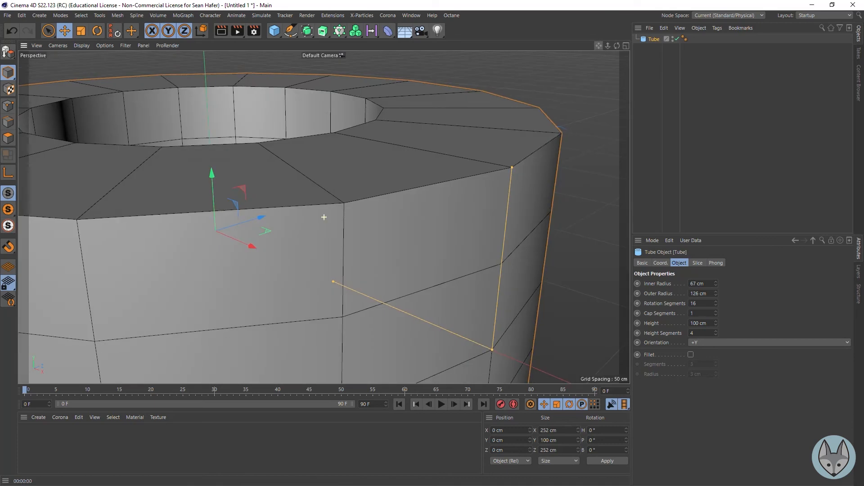
Step: Set the tube's rotation segments to 136 and render the view of the whole tube
right_drag(601, 44, 585, 45)
drag(601, 44, 647, 38)
drag(716, 303, 763, 303)
click(221, 31)
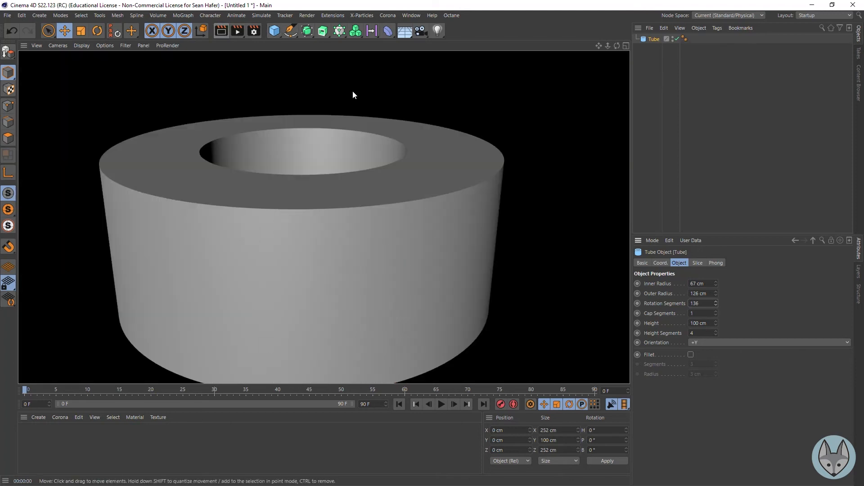
Step: Render a very close view of the tube's upper outer rim to examine its smoothness
scroll(498, 177, up, 4)
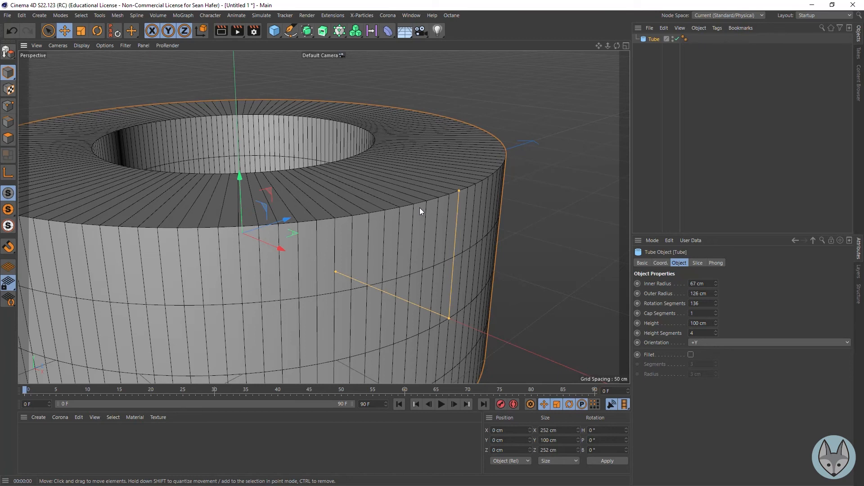
scroll(433, 210, up, 8)
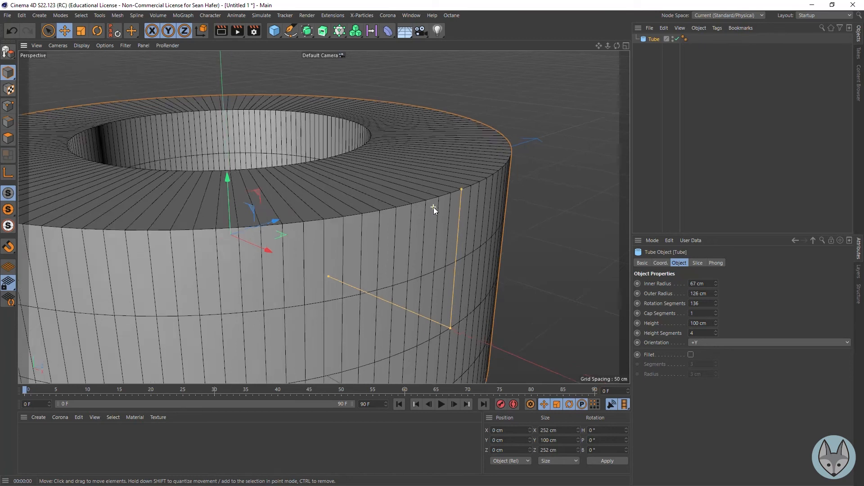
scroll(509, 180, up, 8)
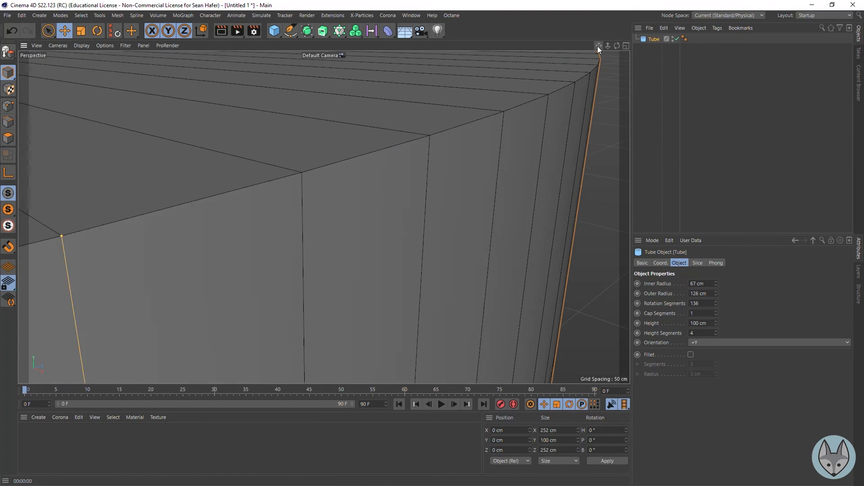
scroll(323, 217, up, 4)
scroll(323, 217, down, 10)
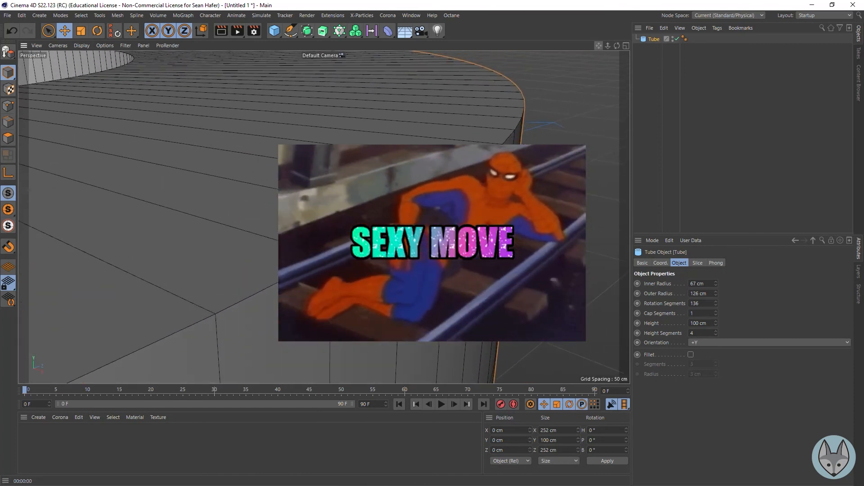
scroll(324, 217, up, 8)
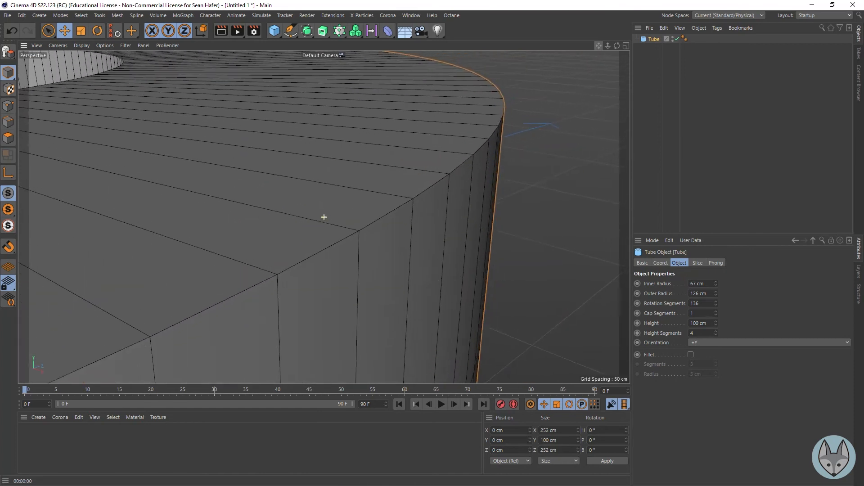
click(221, 33)
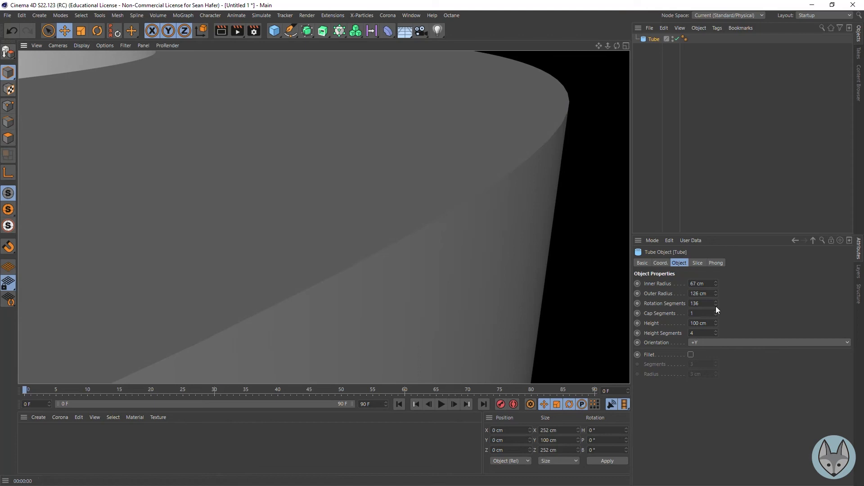
Step: Set the tube's rotation segments to 180
drag(709, 304, 673, 297)
text(180)
key(Return)
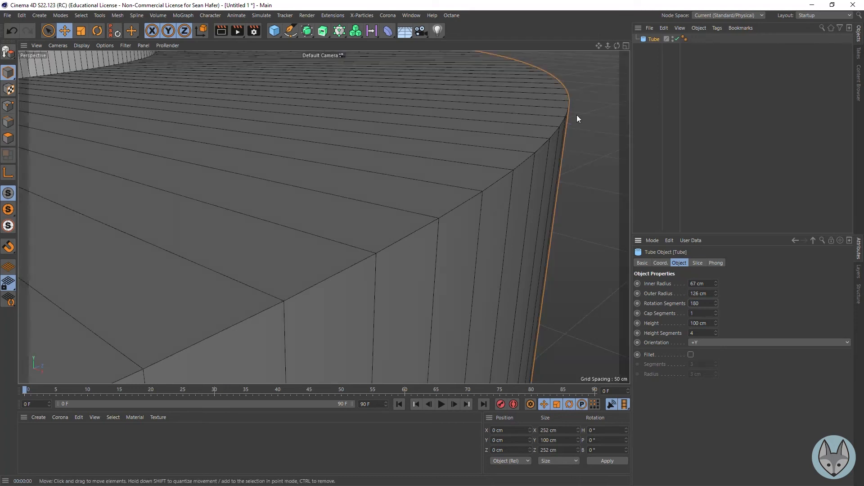
Step: Raise the tube's rotation segments to 280
right_drag(598, 47, 495, 50)
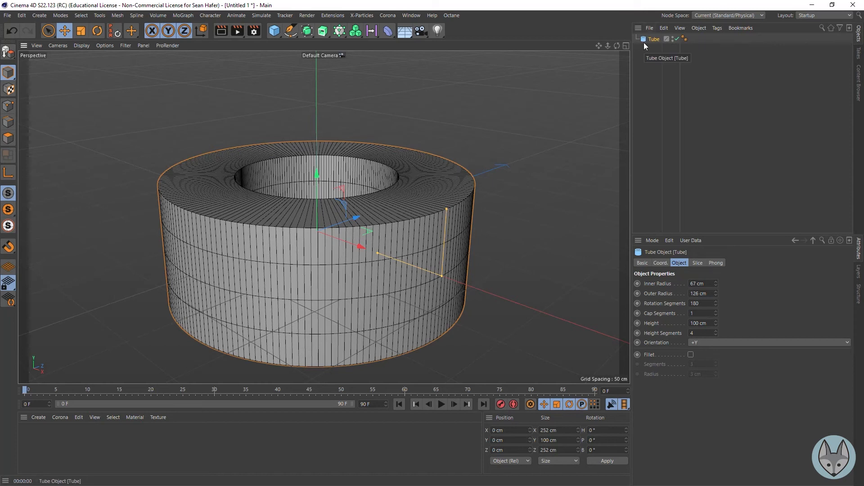
click(702, 302)
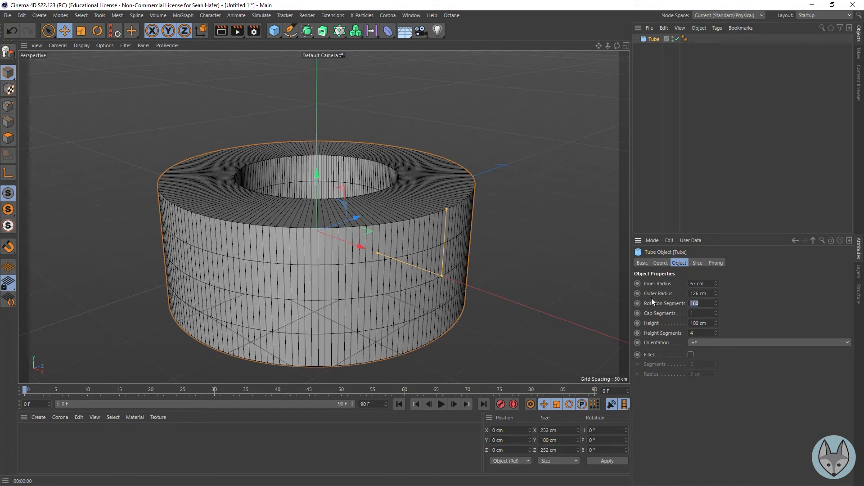
text(280)
key(Return)
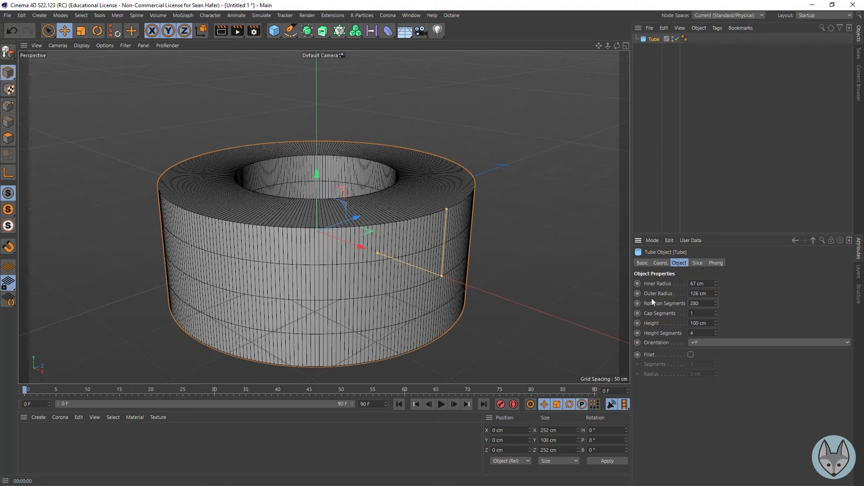
Step: Lower the tube's rotation segments to 180
click(686, 302)
key(Return)
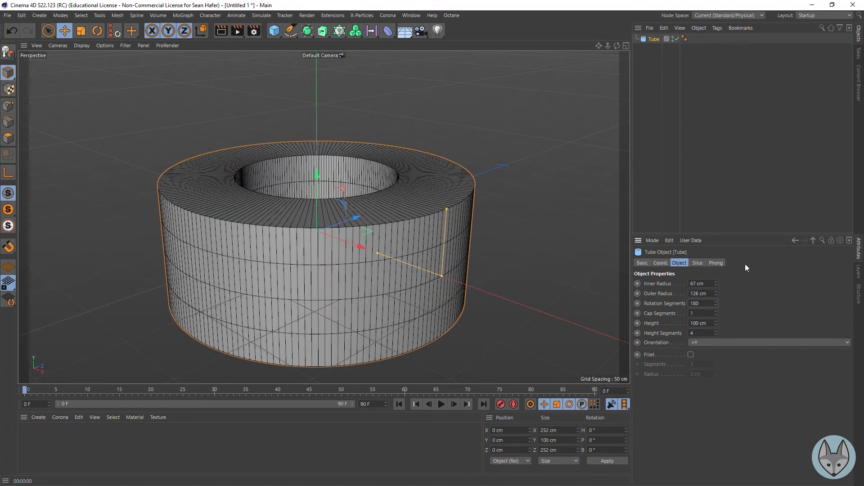
Step: Set the tube's inner radius to 100 cm and its outer radius to 115 cm
click(700, 293)
click(700, 284)
text(100)
key(Return)
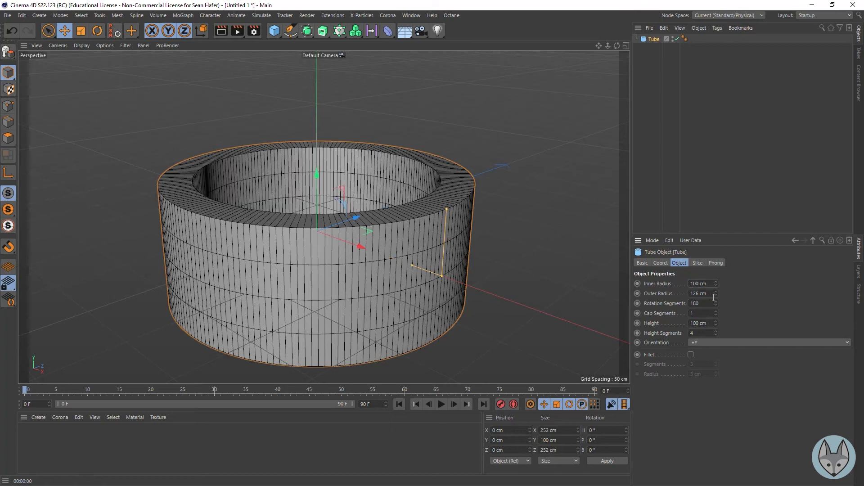
click(713, 296)
text(115)
key(Return)
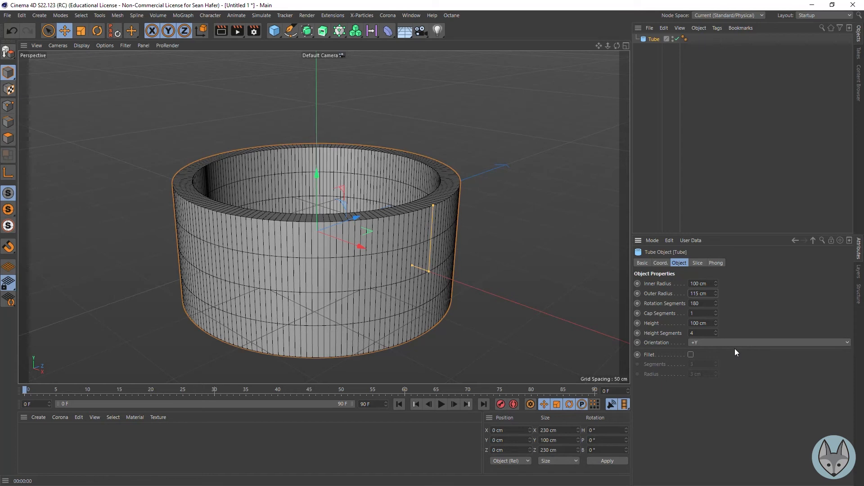
Step: Set the tube's orientation to +Z and its height to 75 cm
click(709, 343)
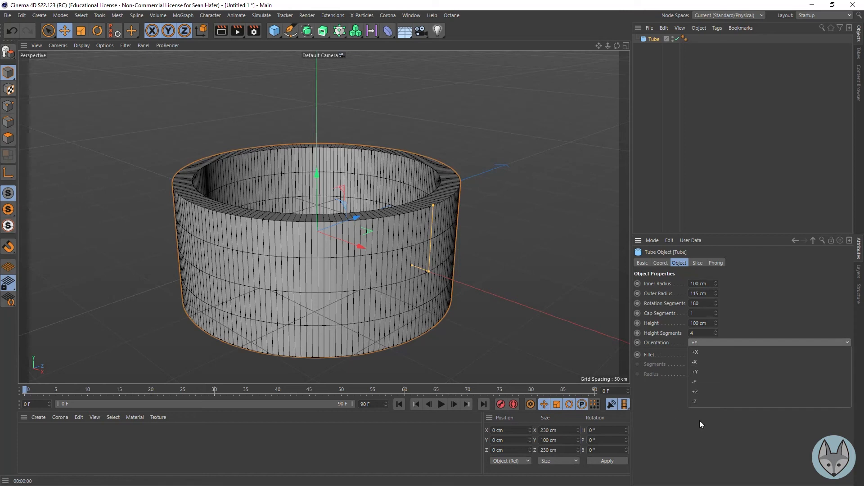
click(708, 390)
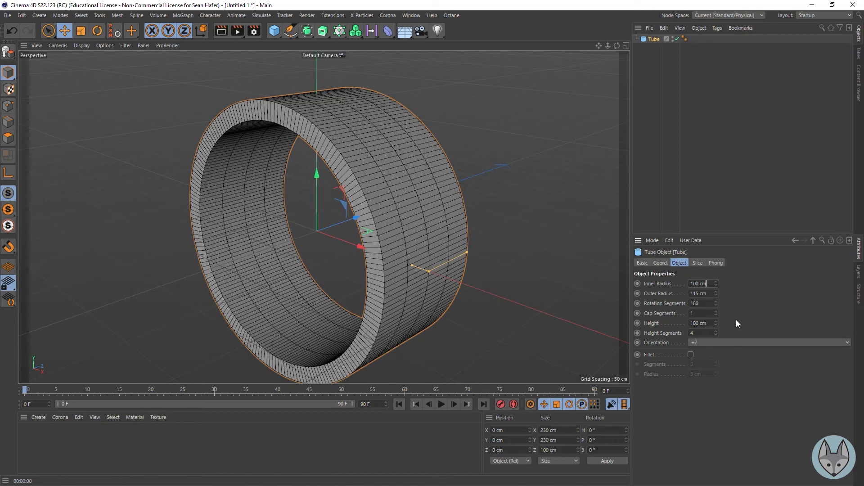
click(707, 323)
text(75)
key(Return)
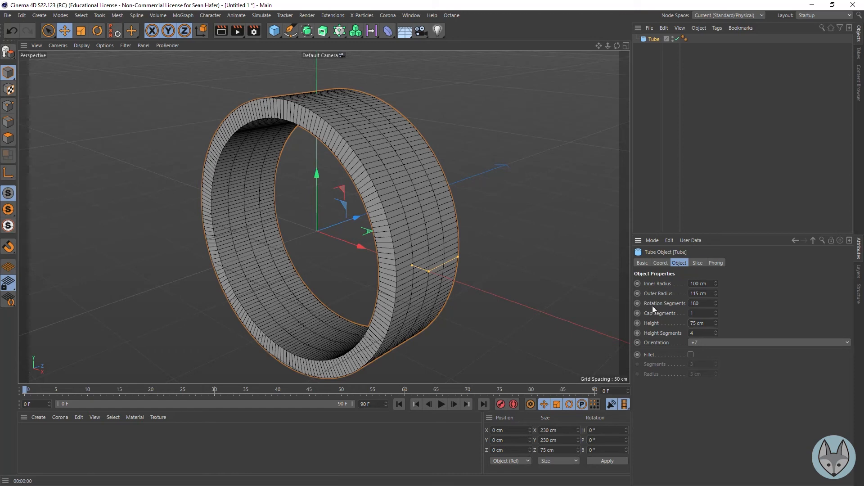
Step: Try higher height segment counts on the tube, raising them to 11 and settling on 8
click(716, 330)
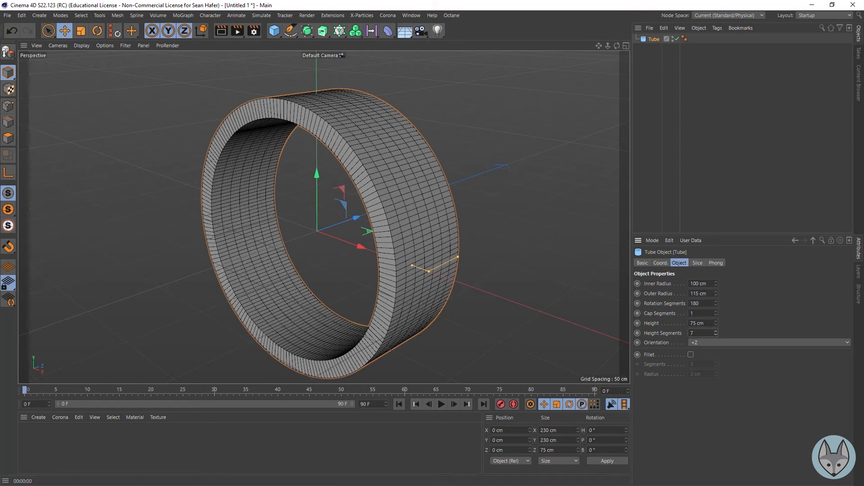
click(716, 331)
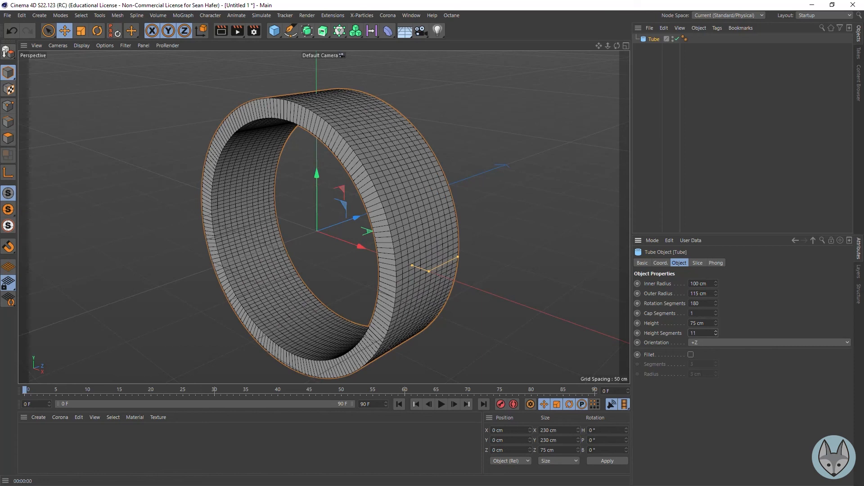
click(716, 330)
click(716, 331)
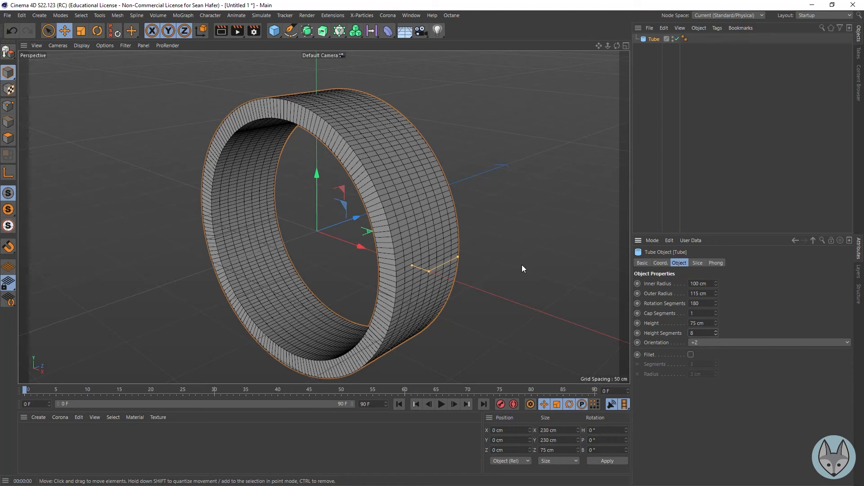
Step: Set the tube's height segments to 1 and render the view
click(703, 333)
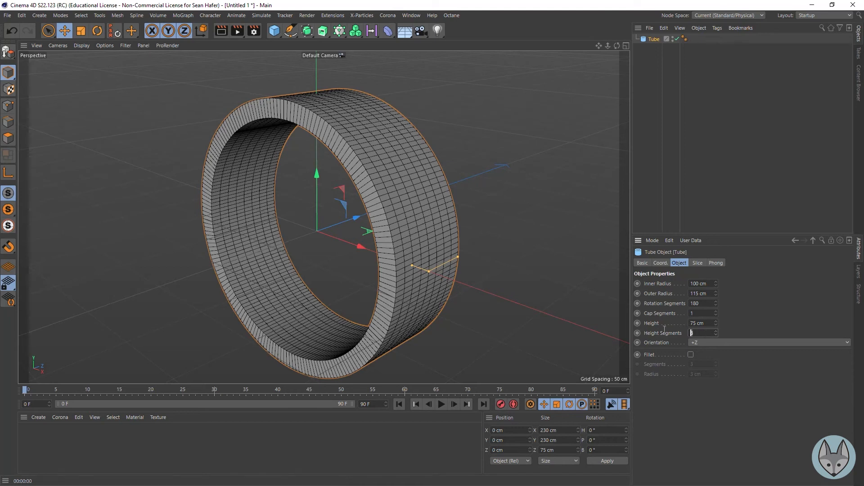
text(1)
key(Return)
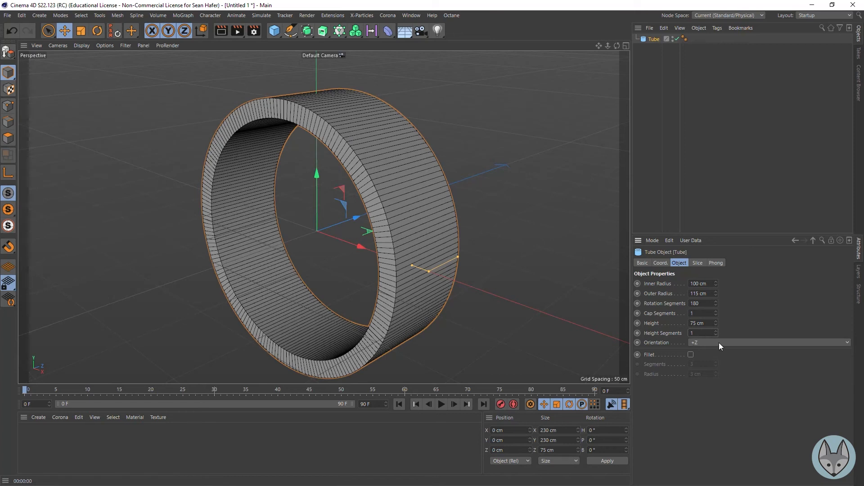
click(222, 31)
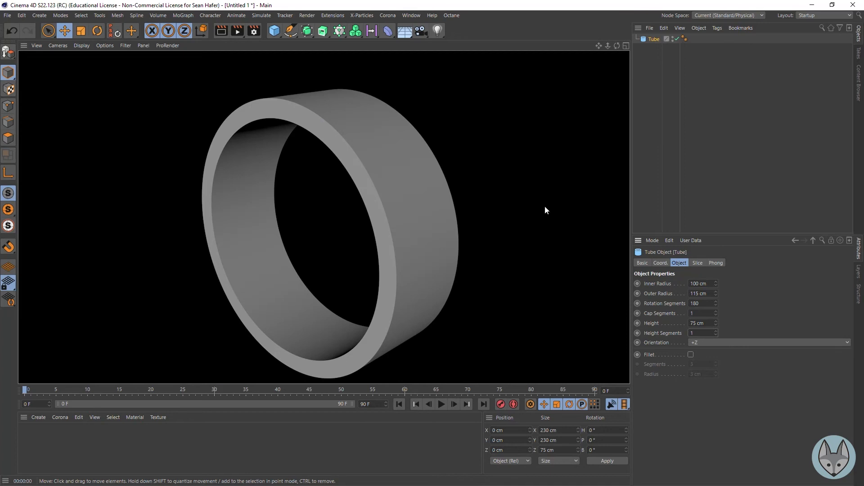
Step: Rename the tube object as Clock Body
click(656, 40)
double_click(656, 40)
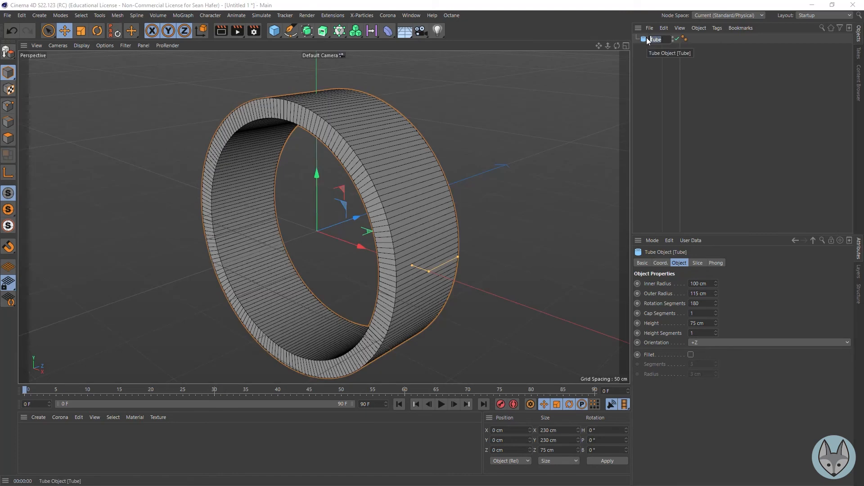
text(Clo)
text(ck Body)
key(Return)
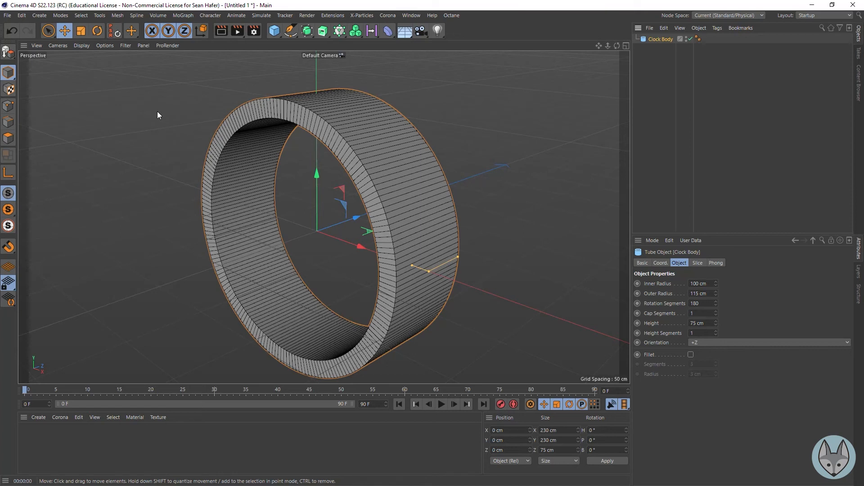
Step: Save the project with its assets to the Desktop under the name C4D Clock Primitives
click(8, 16)
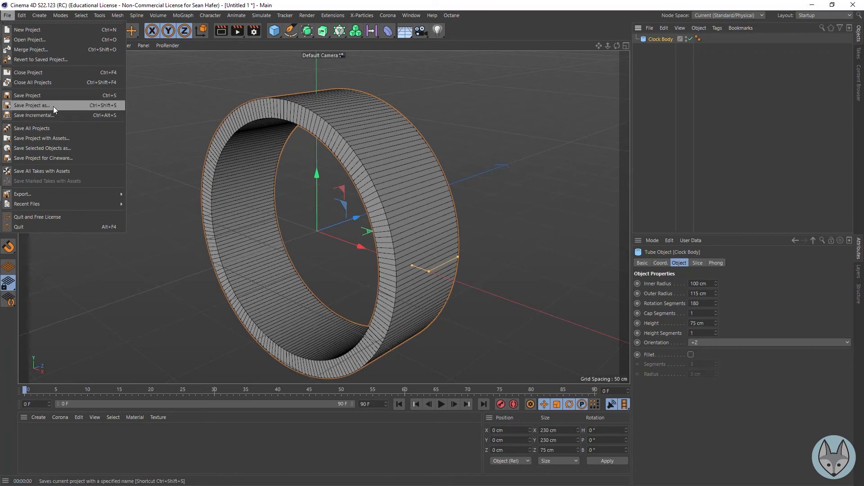
click(65, 139)
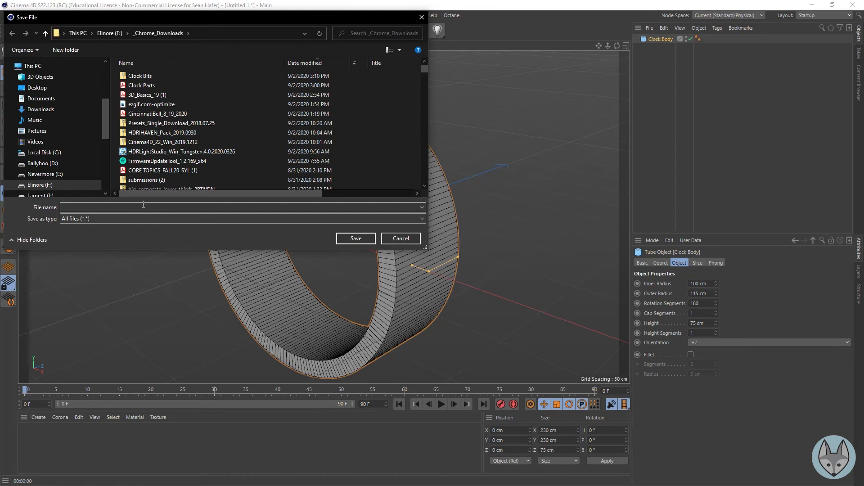
scroll(56, 86, up, 3)
click(45, 82)
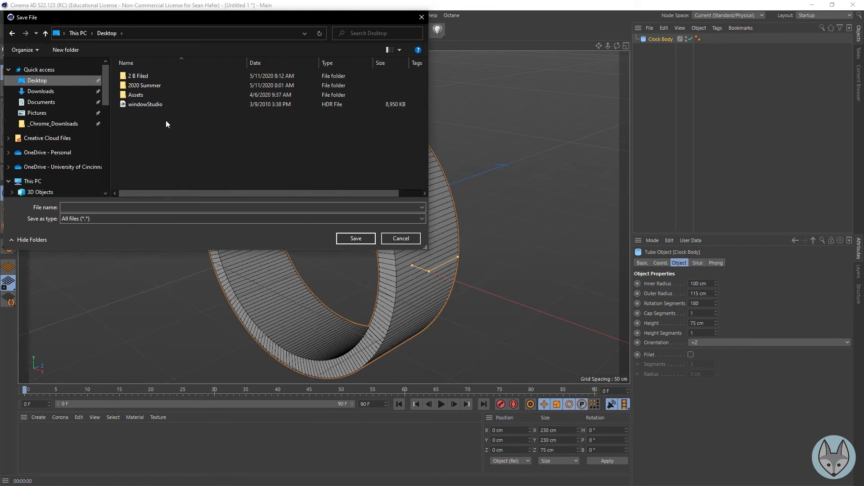
click(83, 207)
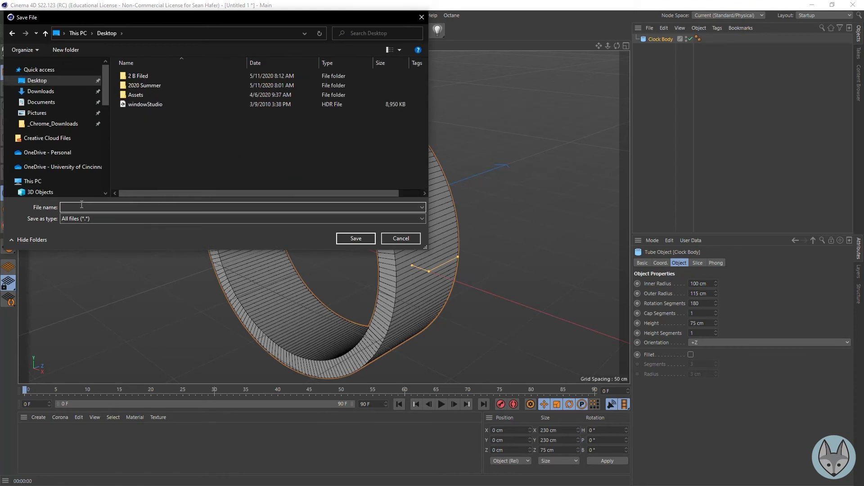
text(C4D CLock Primitives)
click(81, 206)
key(BackSpace)
text(l)
click(355, 238)
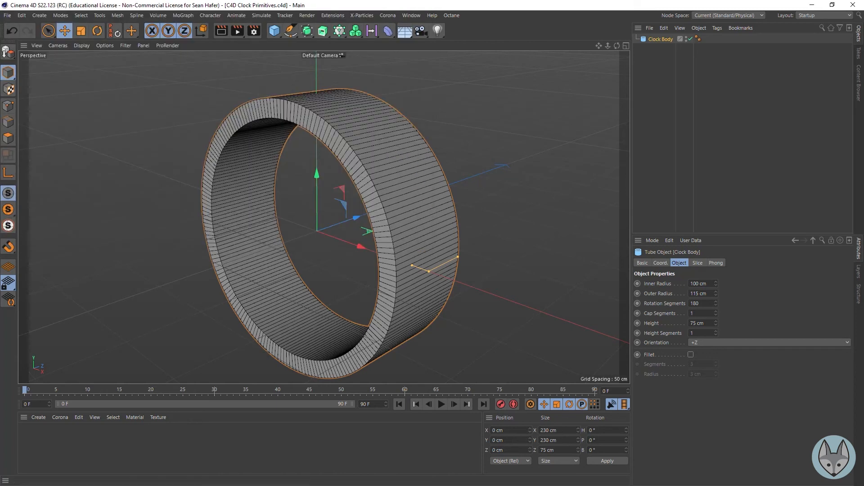
Step: Inspect the contents of the saved C4D Clock Primitives folder on the desktop and close its window
click(814, 7)
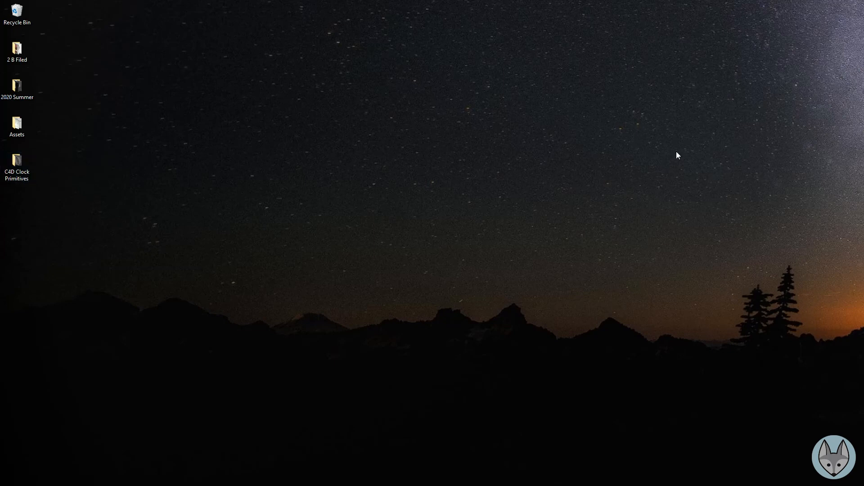
drag(765, 139, 381, 88)
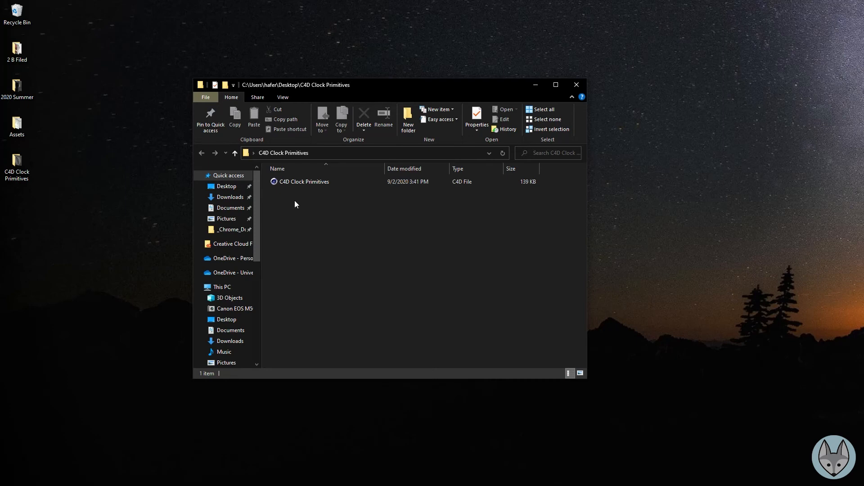
click(578, 86)
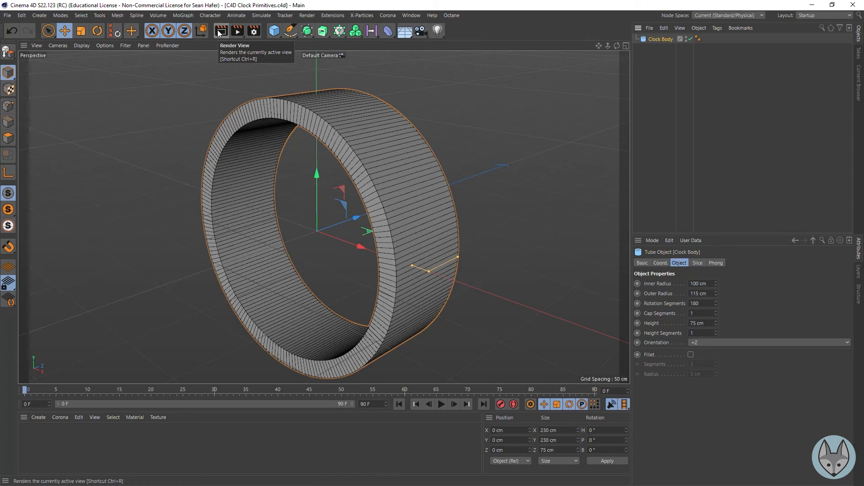
Step: Render the whole clock body and a closer view of it to examine its sharp edges
click(220, 31)
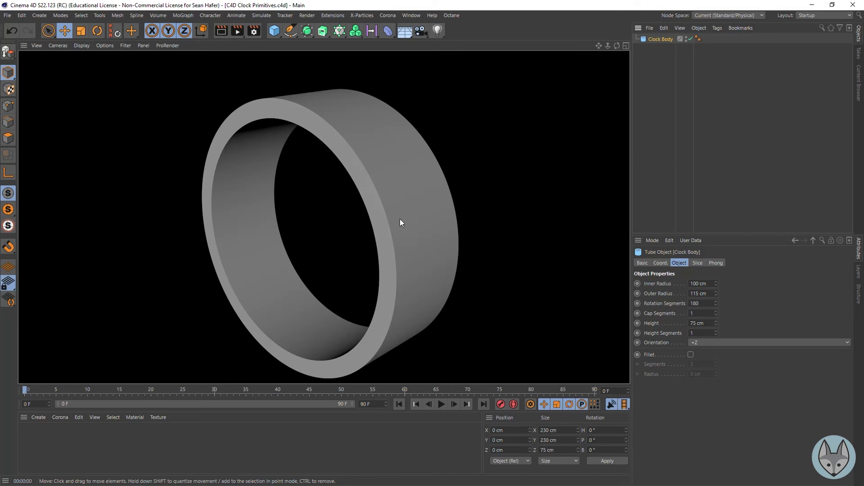
scroll(383, 203, up, 8)
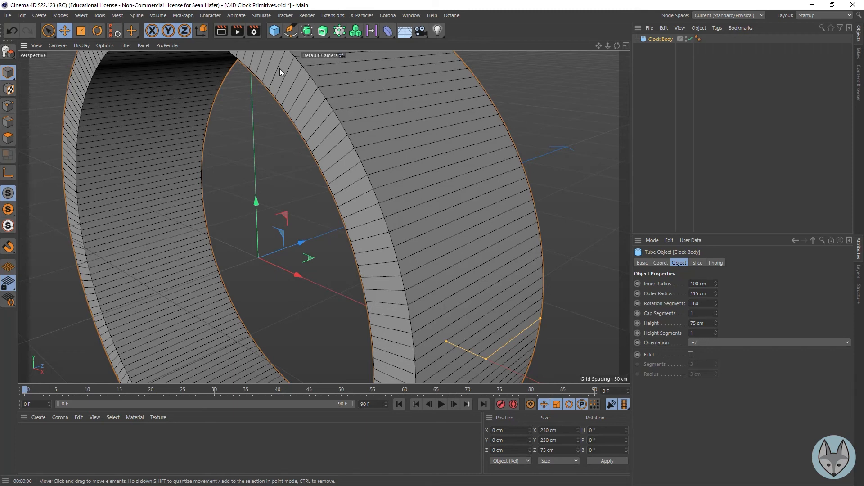
click(220, 31)
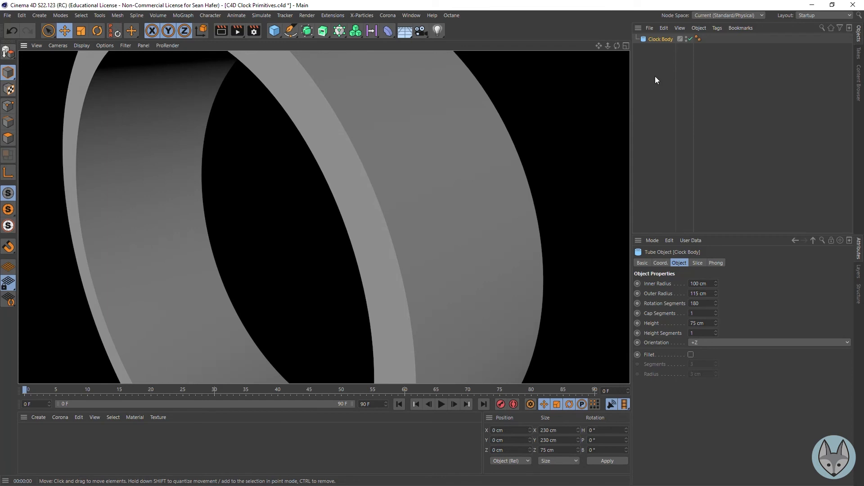
Step: Enable the fillet on the Clock Body tube and render the close view of its edges
click(660, 39)
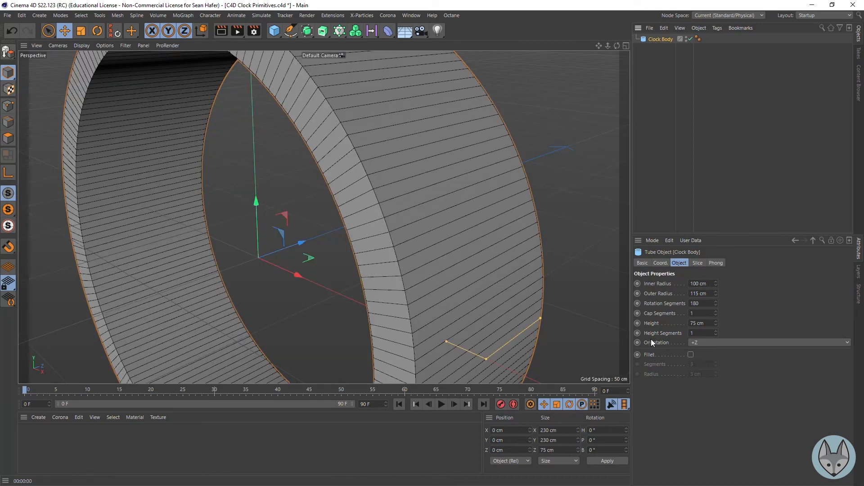
click(691, 355)
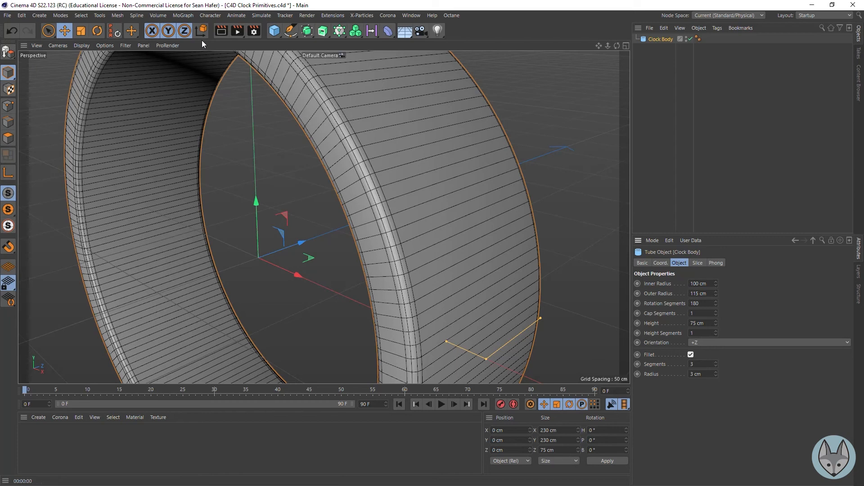
click(220, 31)
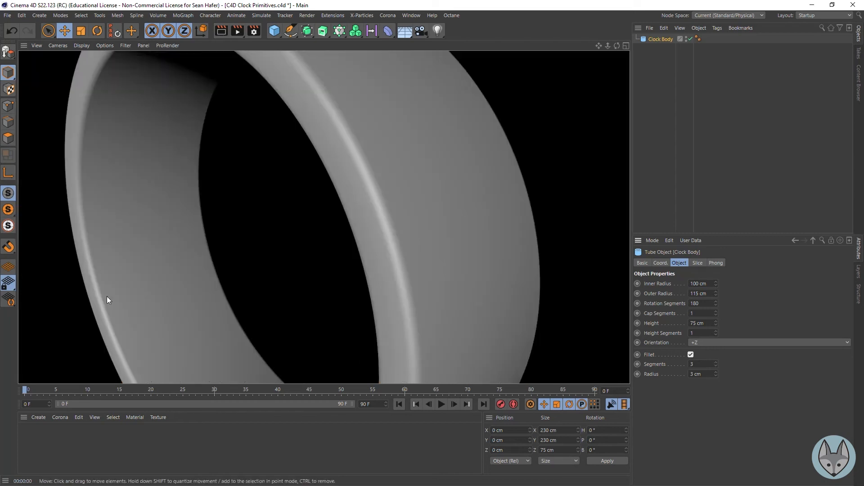
Step: Set the clock body's fillet segments to 6
alt+middle_drag(337, 215, 340, 202)
alt+middle_drag(339, 201, 324, 217)
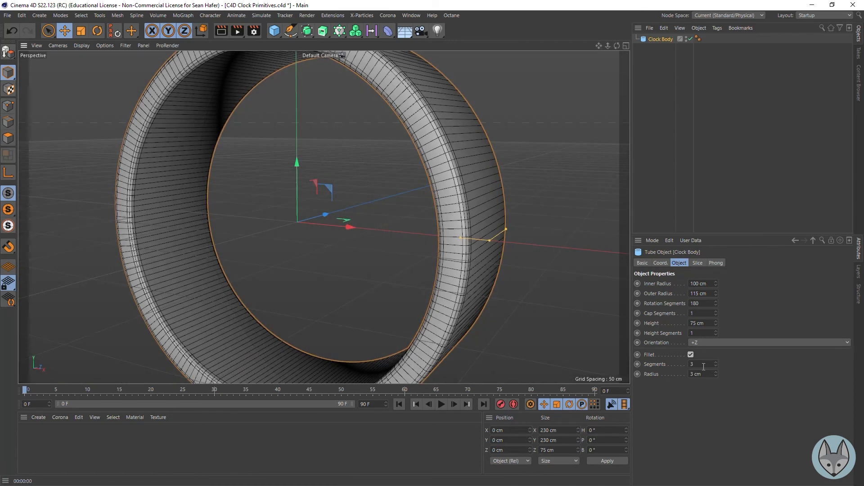
click(703, 364)
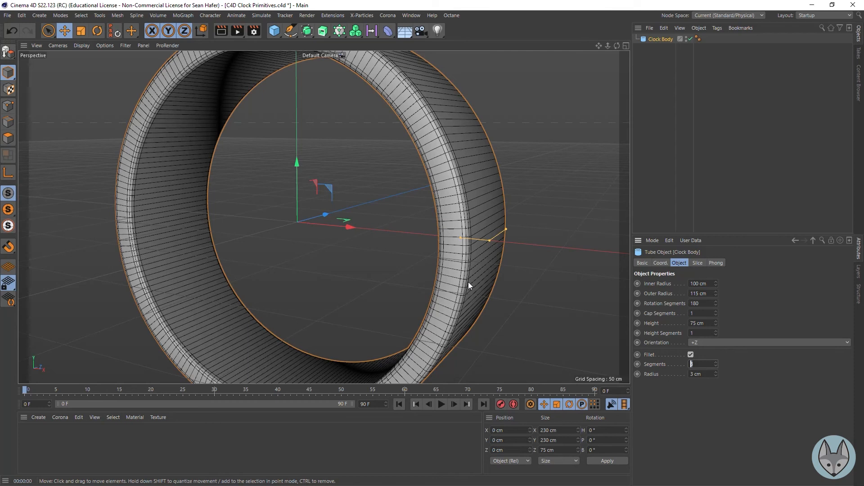
scroll(468, 281, up, 5)
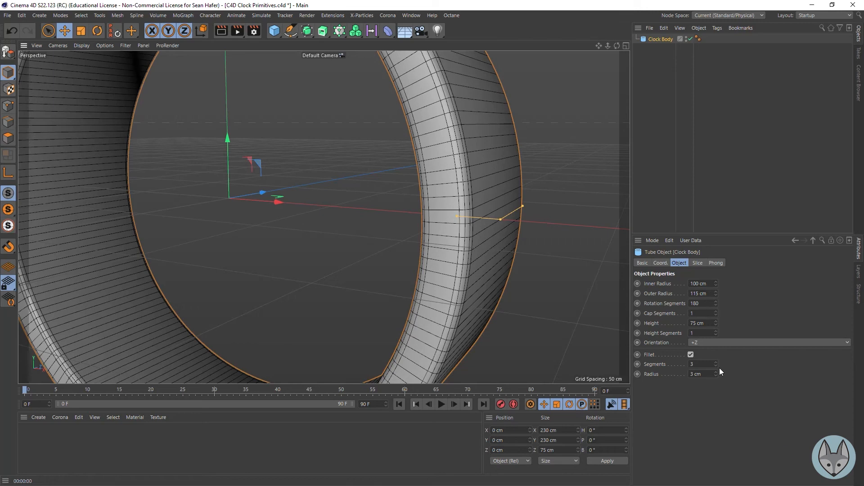
click(700, 364)
text(6)
key(Tab)
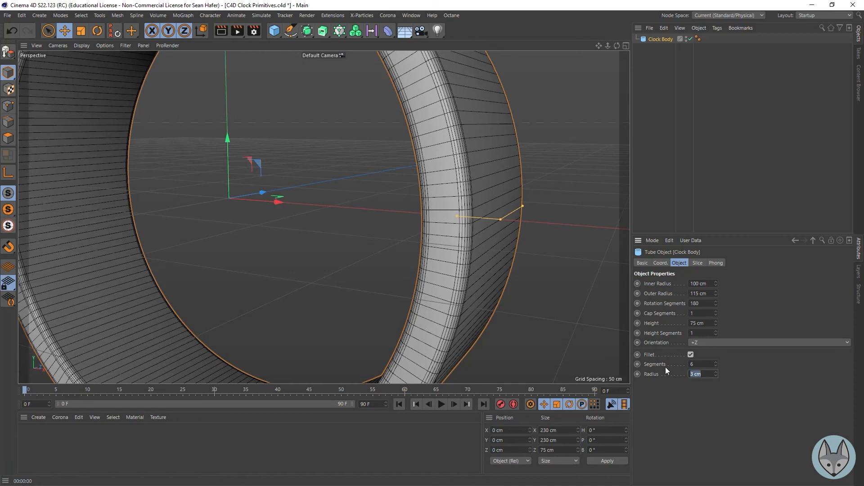
Step: Set the clock body's fillet radius to 2 cm and render the view of the whole object
text(2)
key(Return)
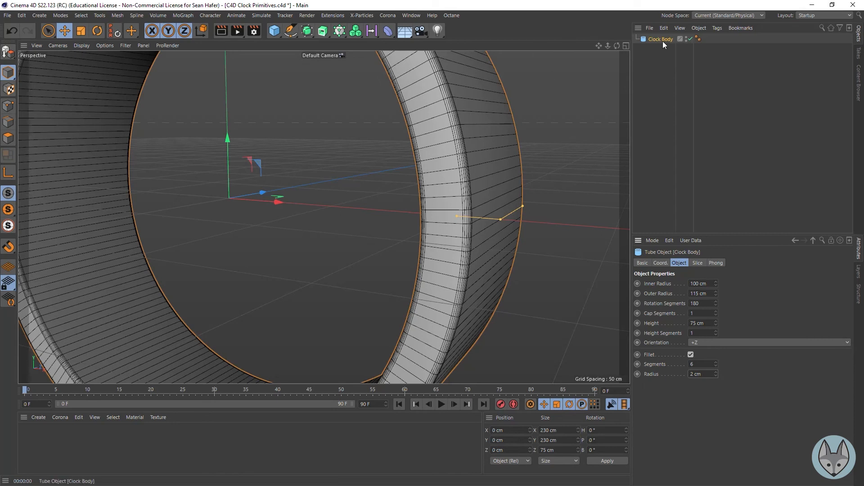
key(h)
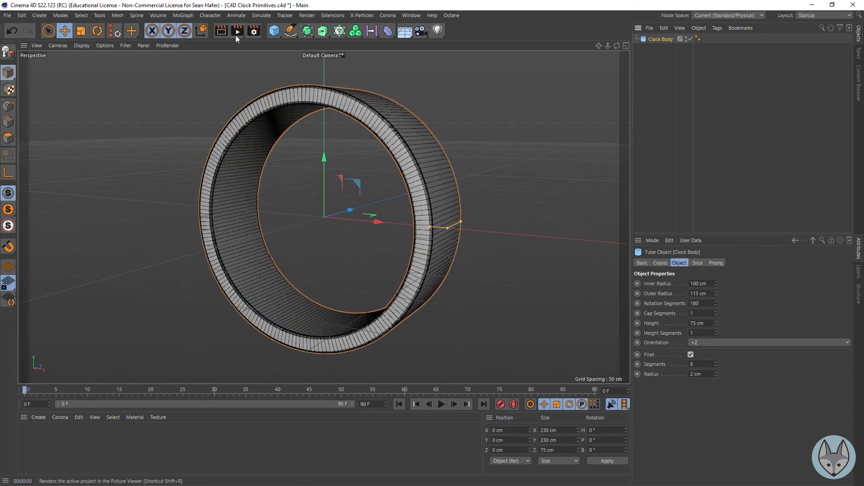
click(220, 32)
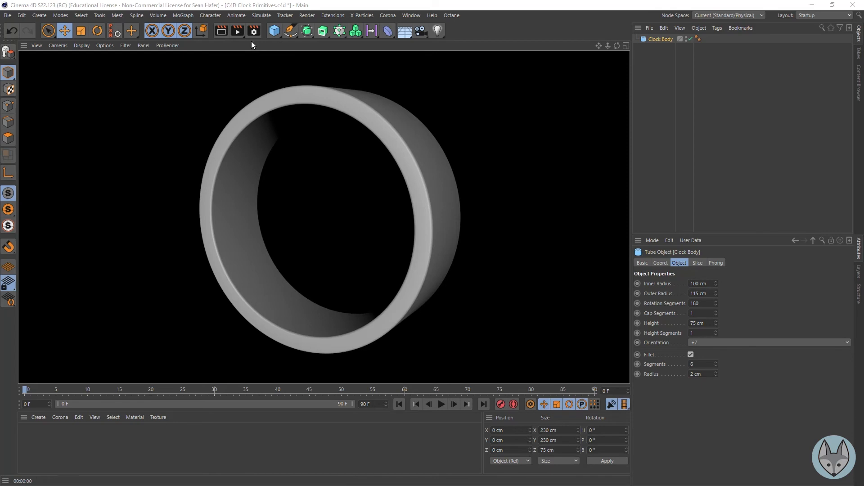
Step: Add a disc primitive and set its orientation to +Z so it stands upright inside the clock body
click(278, 31)
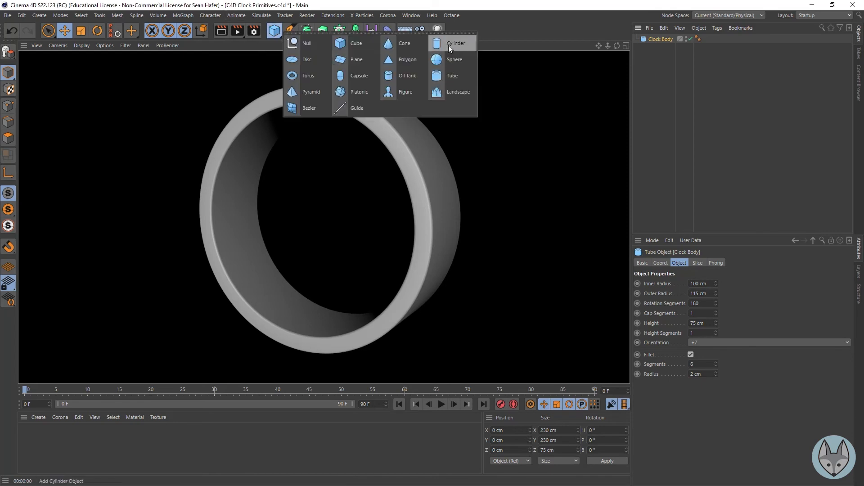
click(298, 66)
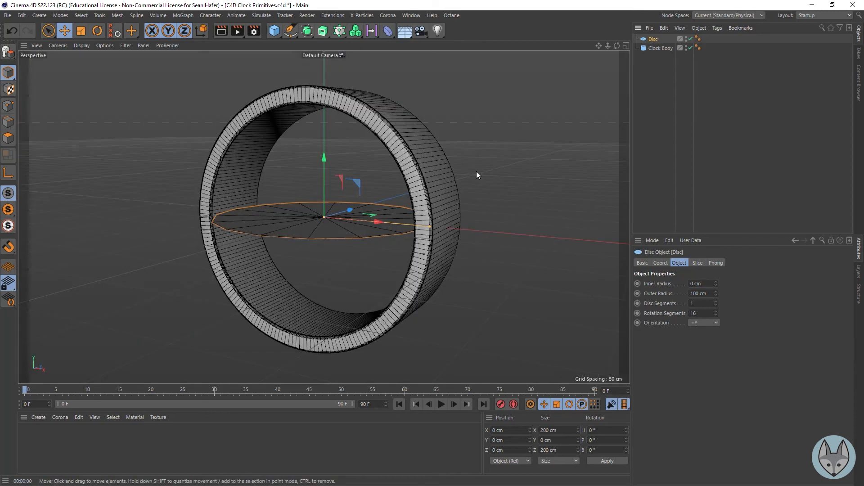
click(703, 324)
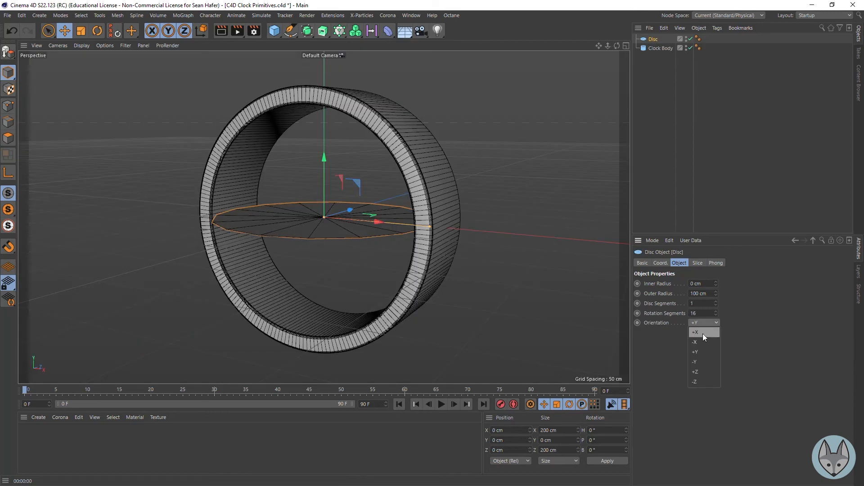
click(708, 371)
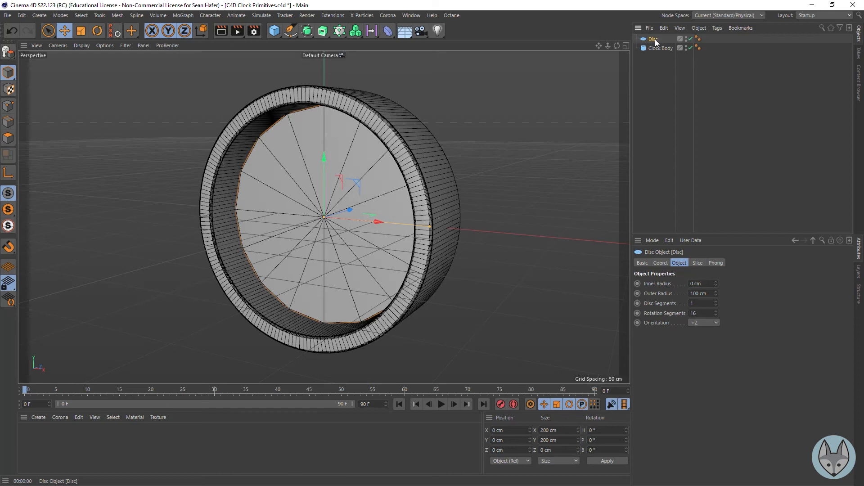
Step: Set the disc's rotation segments to 180
click(703, 314)
text(15)
text(80)
key(Return)
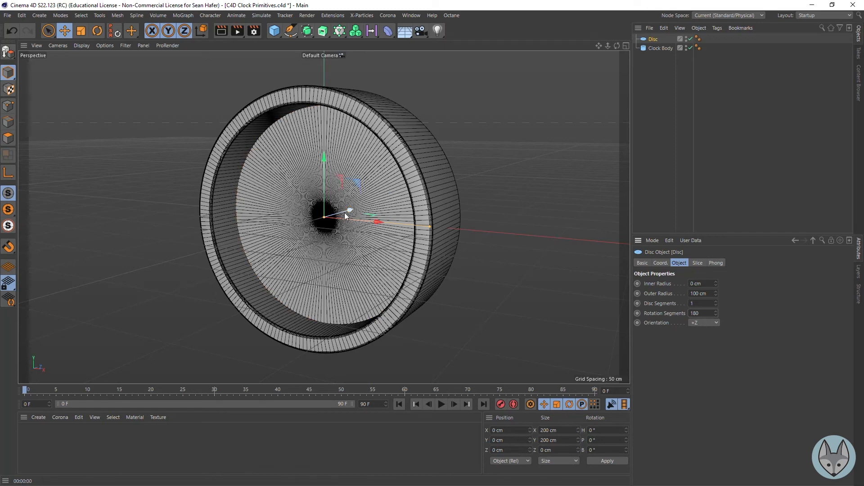
Step: Move the disc out in front of the clock body, trying the Z, Y and X axes with the Move tool
click(64, 31)
click(8, 76)
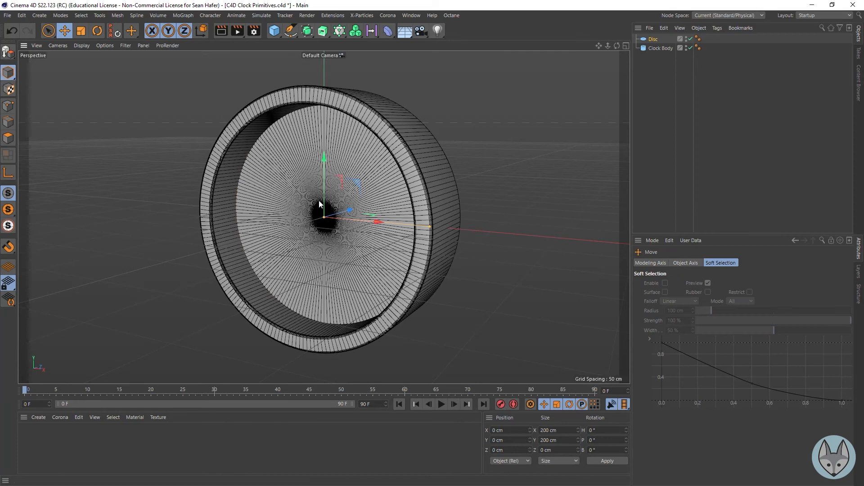
drag(349, 211, 386, 245)
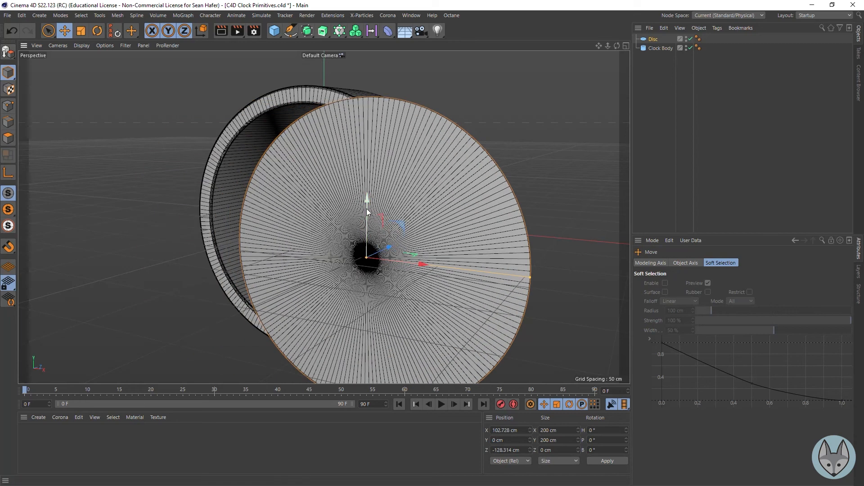
drag(362, 198, 364, 125)
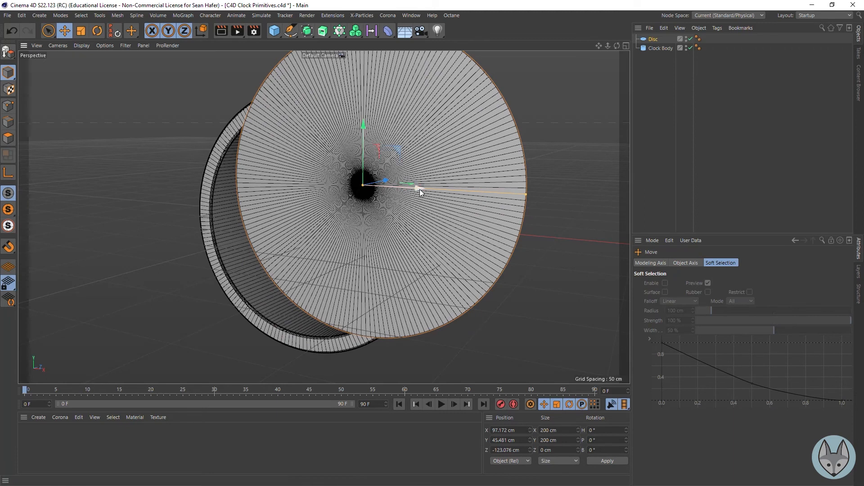
drag(397, 152, 160, 207)
drag(431, 192, 284, 202)
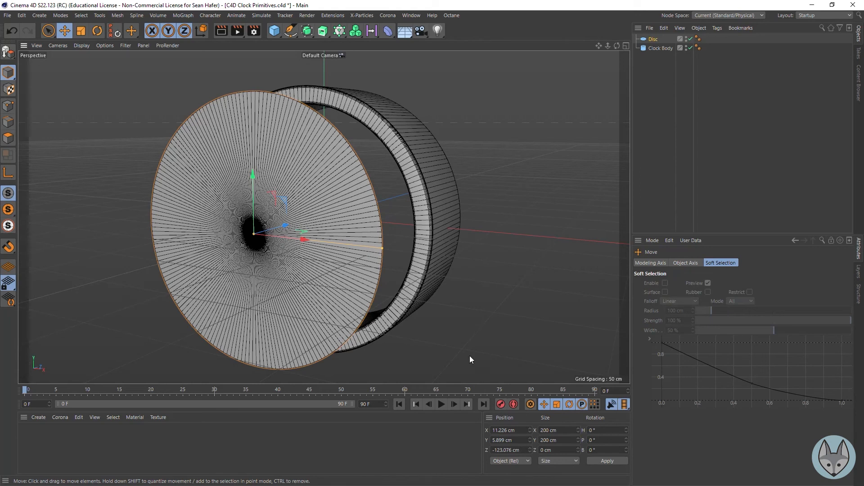
Step: Reset the disc's X, Y and Z position to 0 cm
click(505, 430)
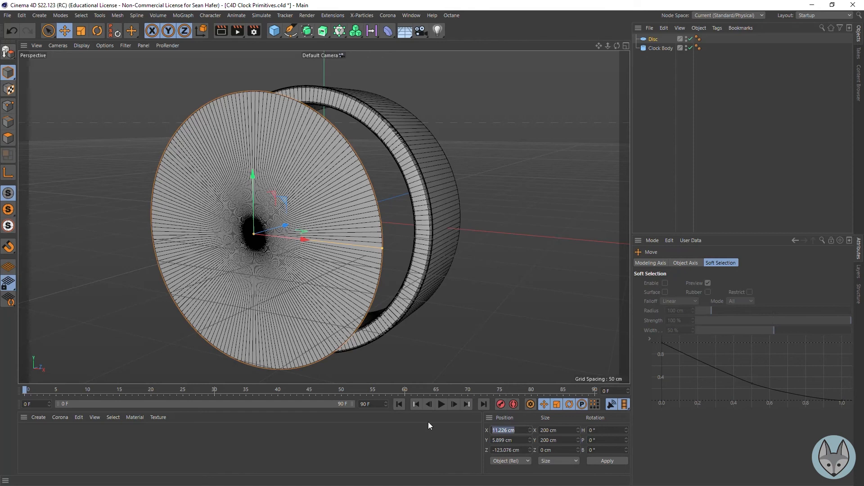
text(0)
key(Tab)
text(0)
key(Tab)
text(0)
key(Return)
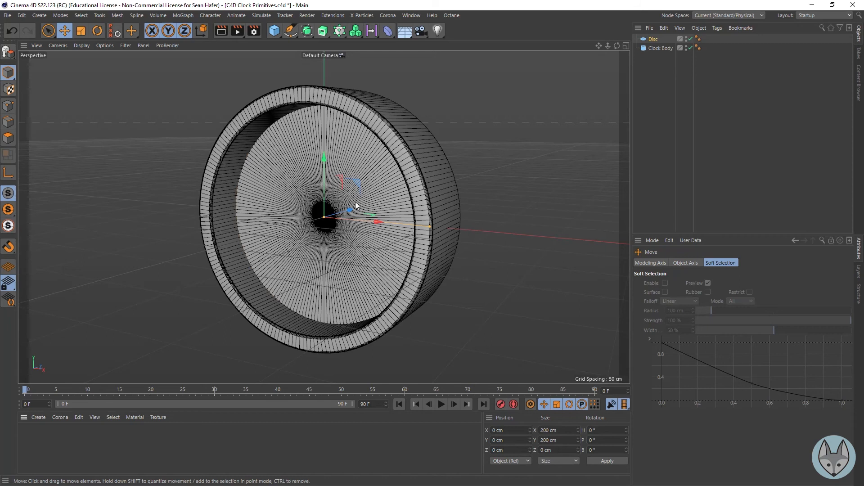
Step: Move the disc forward inside the tube to a Z position of -25 cm and save the project
drag(349, 204, 333, 216)
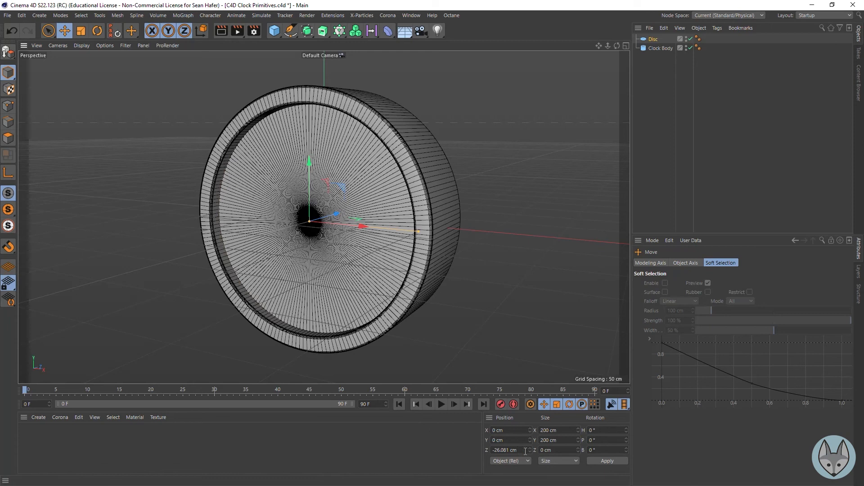
double_click(509, 450)
text(-25)
key(Return)
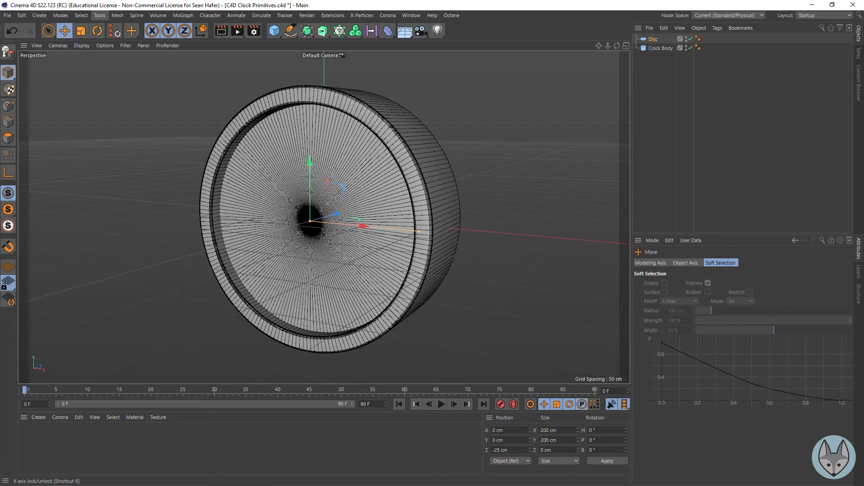
click(7, 15)
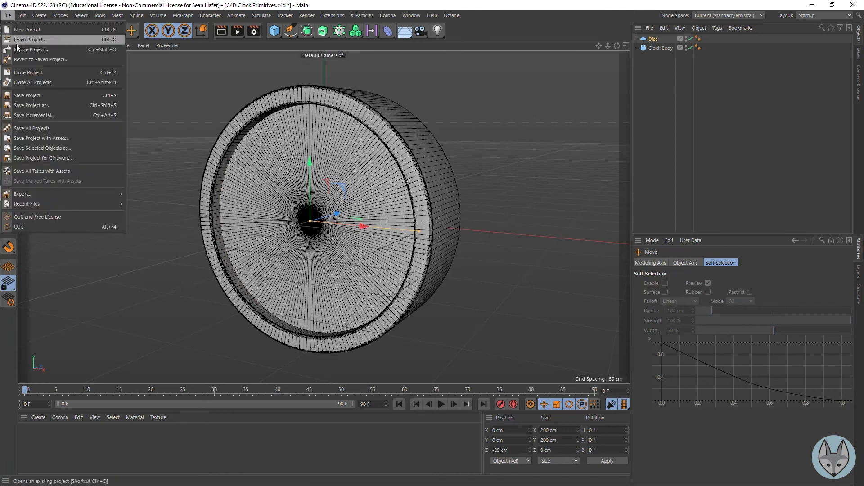
click(43, 95)
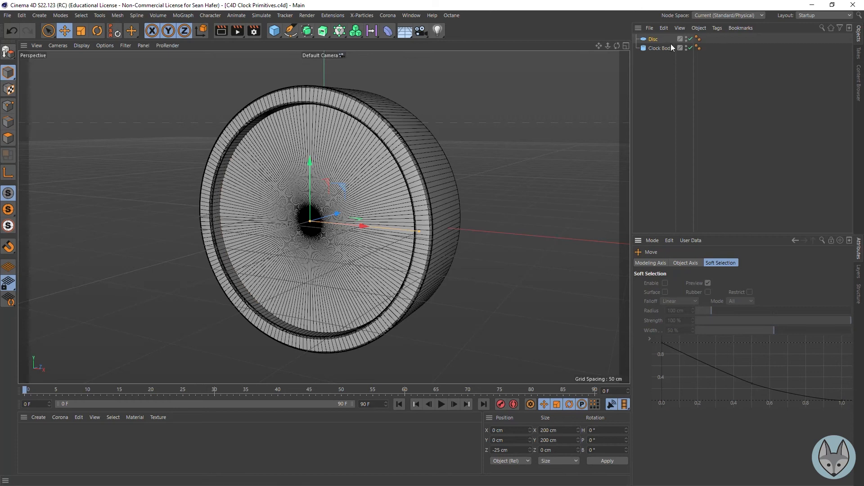
Step: Rename the disc object to "Clock Face"
double_click(654, 40)
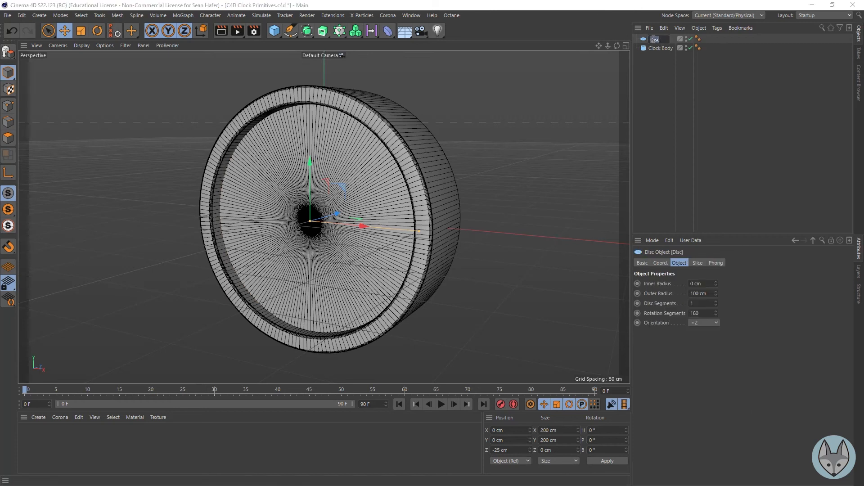
text(Clo)
text(ck Face)
key(Return)
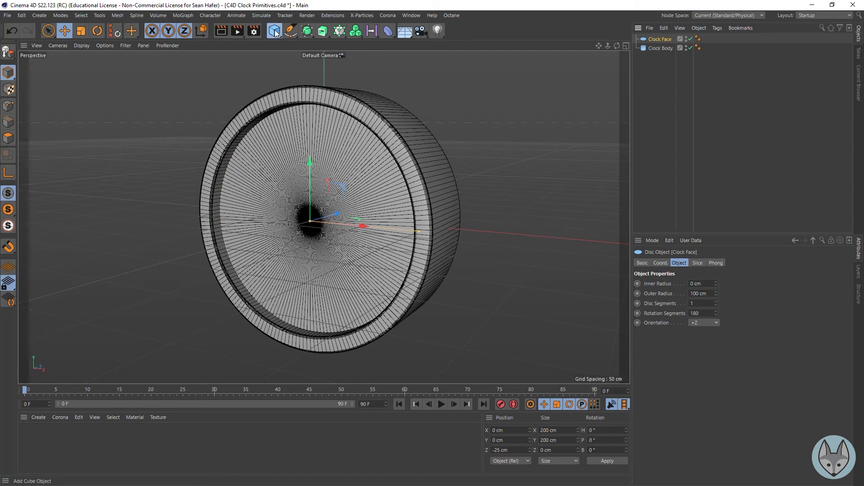
Step: Add a cylinder primitive and set its orientation to +Z
click(273, 31)
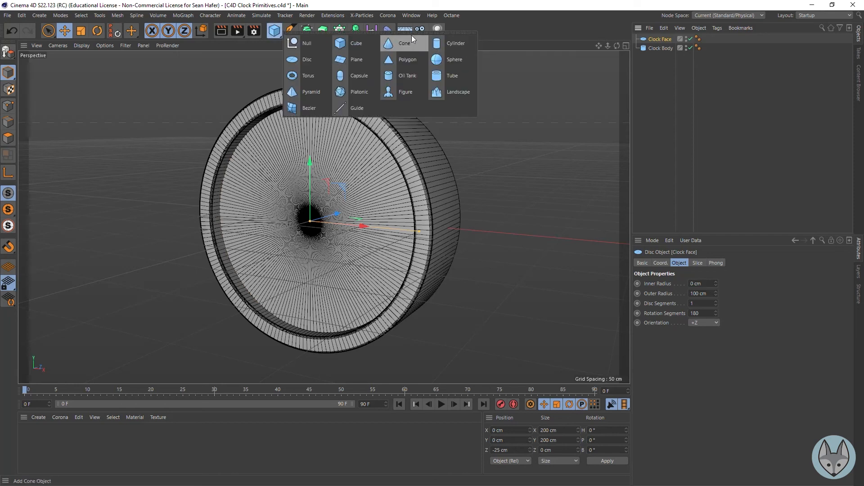
click(537, 90)
click(41, 16)
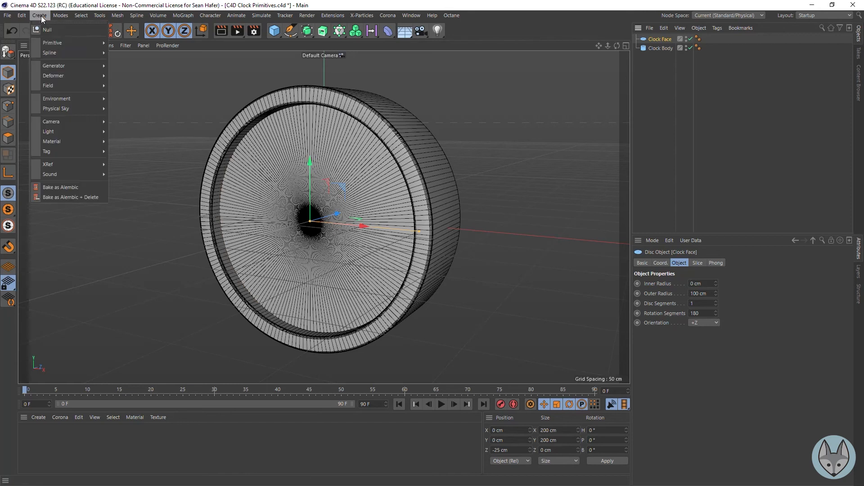
mouse_move(56, 42)
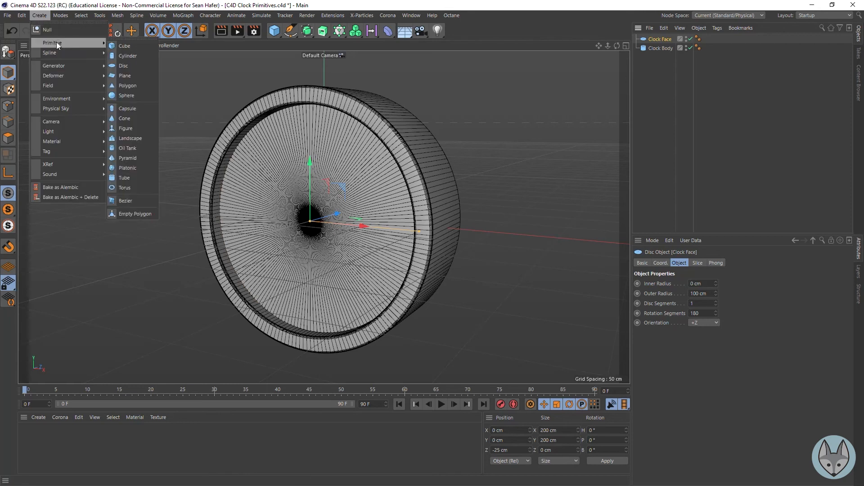
click(133, 57)
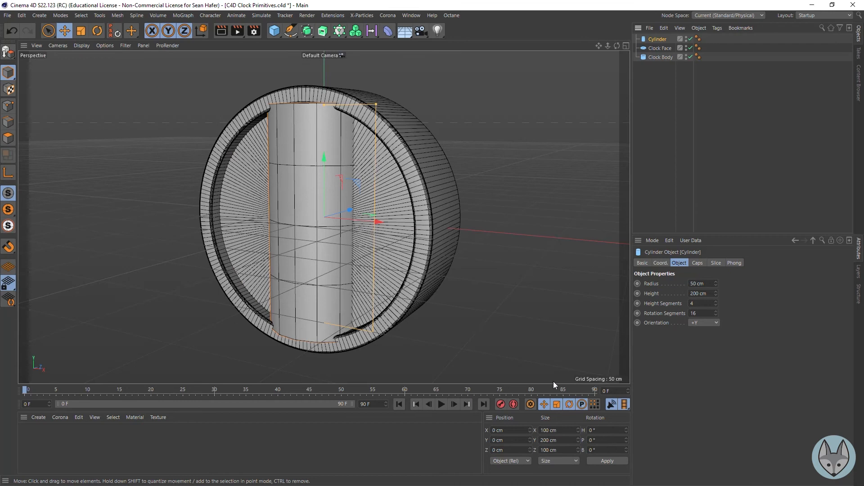
click(715, 322)
click(711, 375)
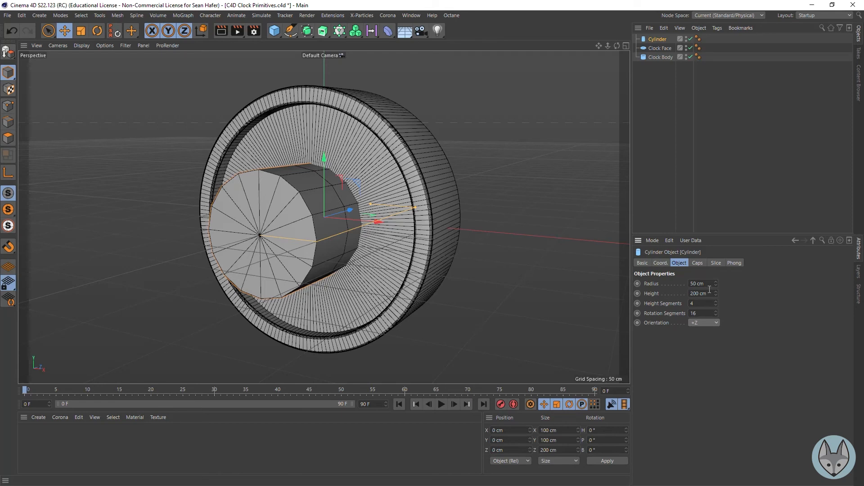
Step: Set the cylinder's radius to 101 cm so it slightly overlaps the inner wall of the clock body
click(710, 284)
text(100)
key(Return)
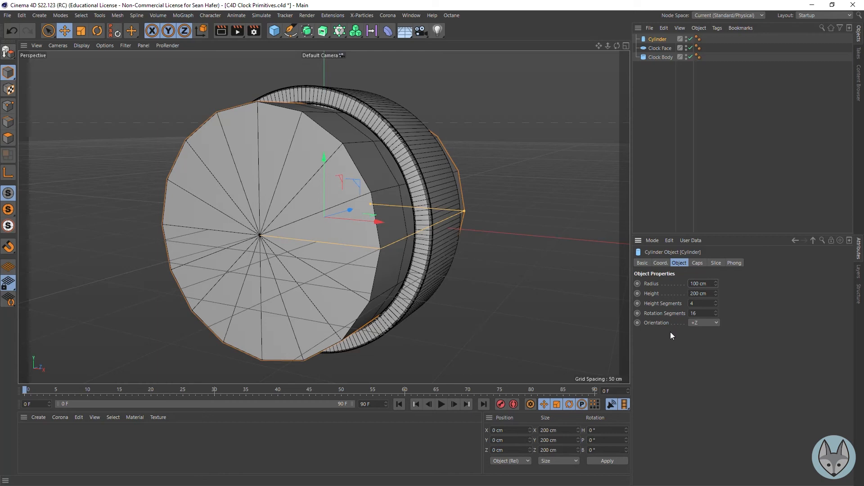
drag(708, 283, 629, 267)
text(101)
key(Return)
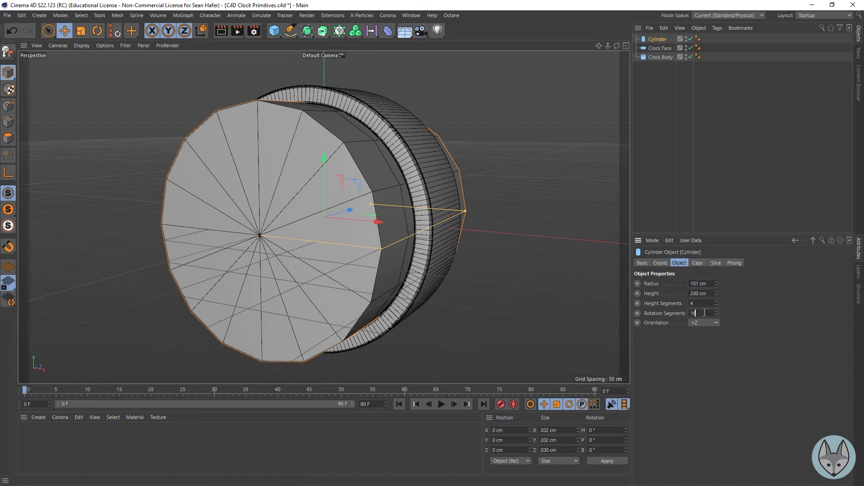
Step: Set the cylinder's rotation segments to 96 and its height to 1 cm
drag(704, 312, 641, 313)
text(96)
key(Return)
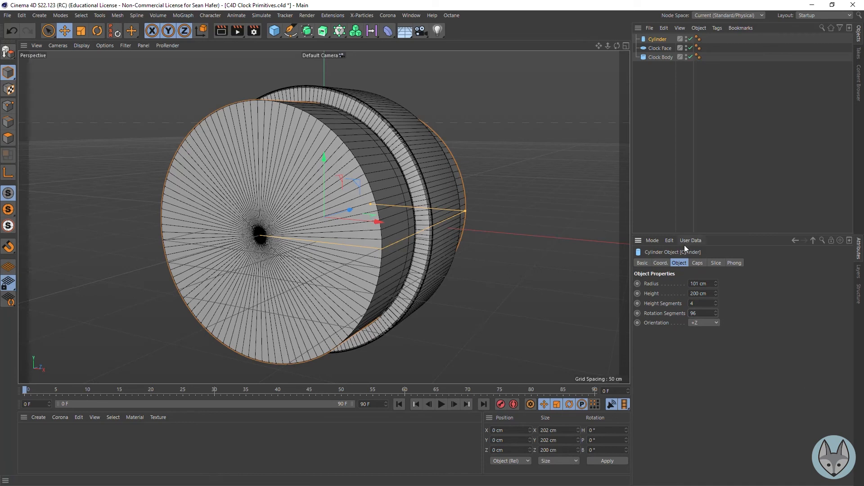
click(702, 303)
click(709, 293)
text(1)
key(Return)
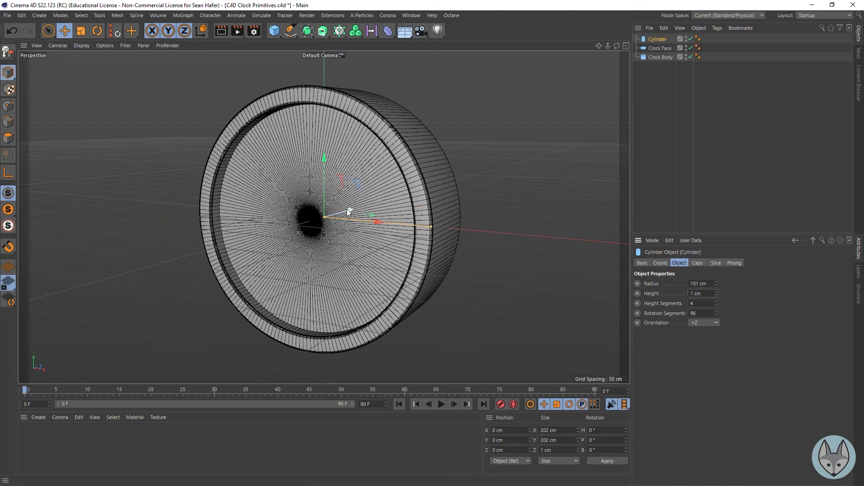
Step: Move the thin cylinder in front of the clock face to a Z position of -30 cm
drag(346, 209, 327, 199)
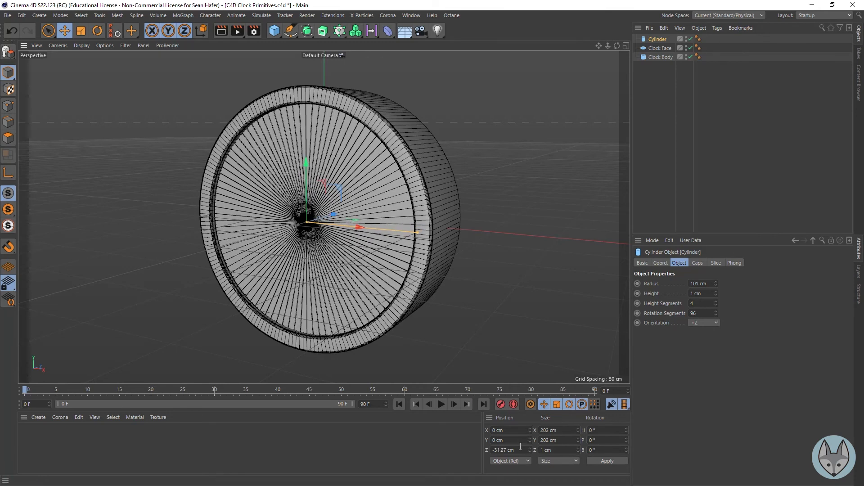
drag(518, 450, 473, 451)
text(-30)
key(Return)
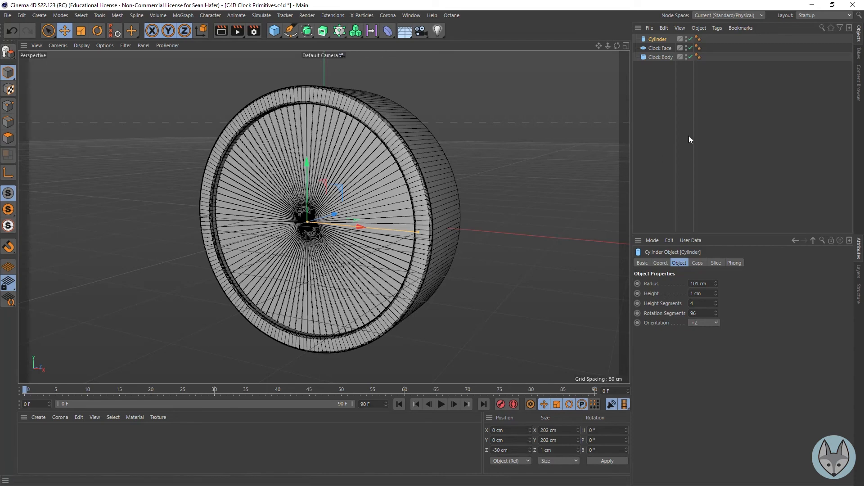
Step: Rename the cylinder object to "Glass"
double_click(657, 39)
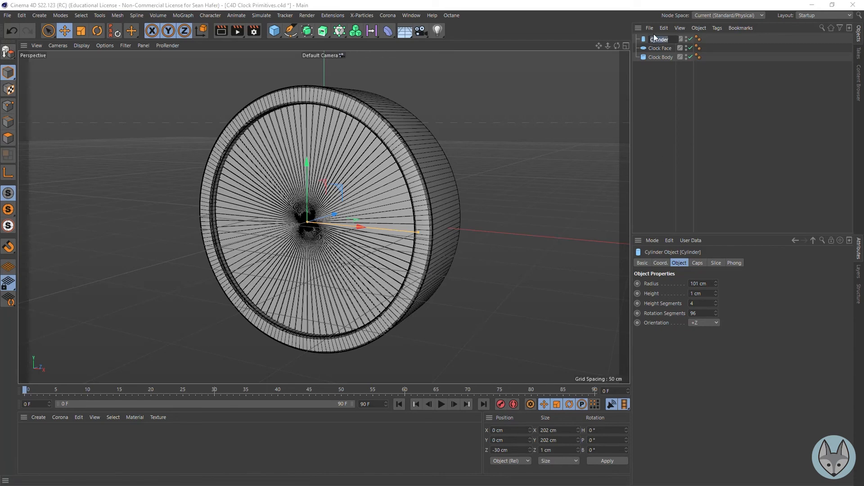
text(C)
key(Return)
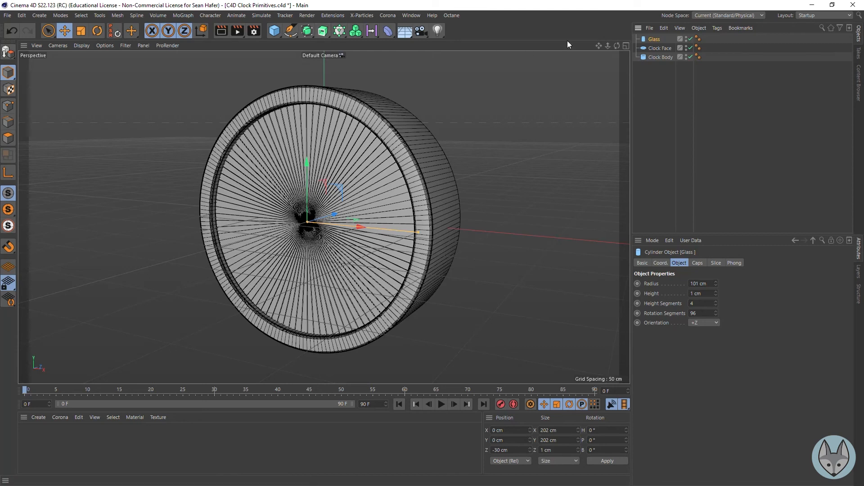
Step: Disable the Glass cylinder to render the view of the clock face, then re-enable and select the glass
click(691, 39)
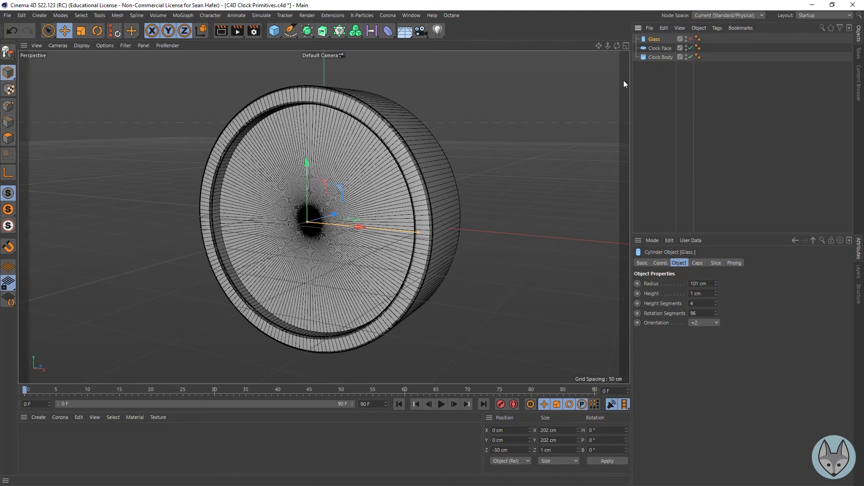
click(223, 36)
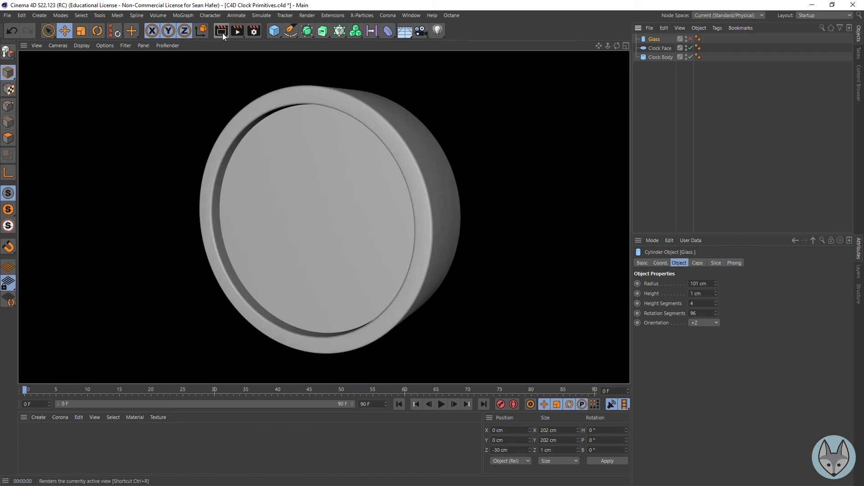
click(656, 48)
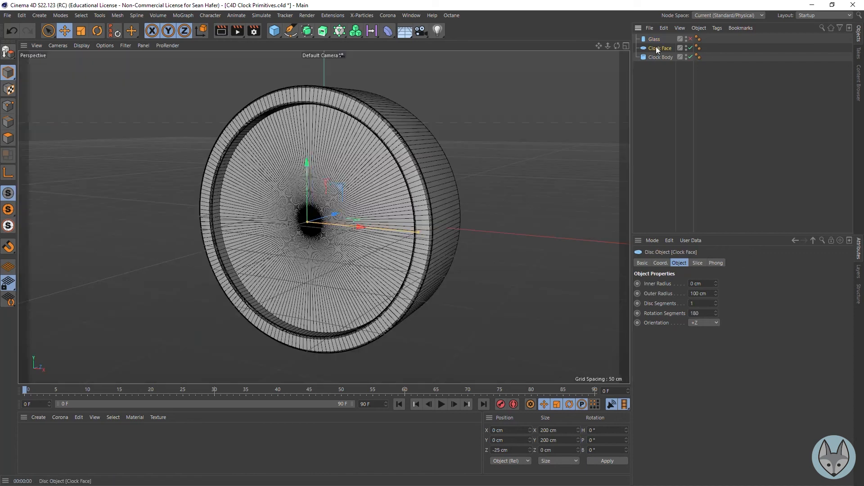
click(689, 38)
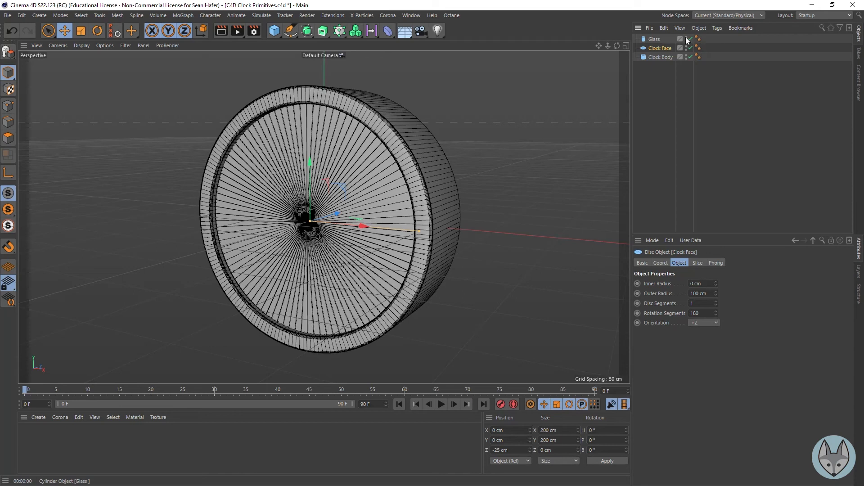
click(656, 40)
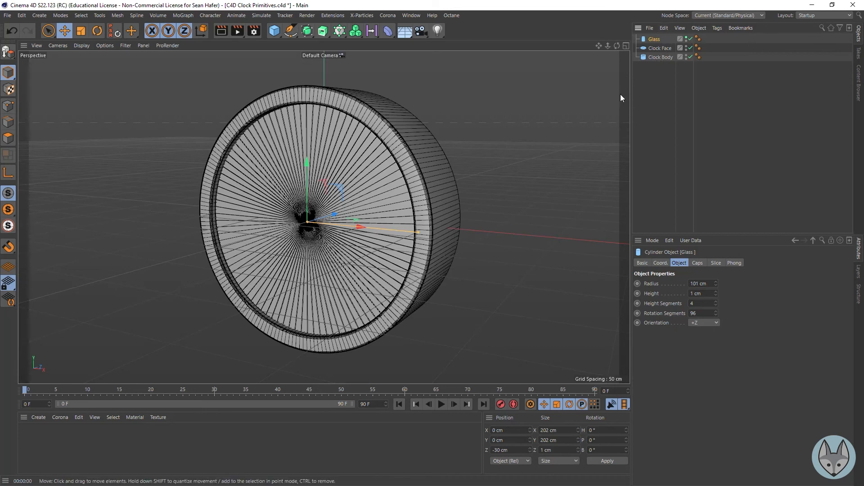
Step: Hide the Glass object in the viewport, render the active view, and hide the Glass from renders too
click(686, 38)
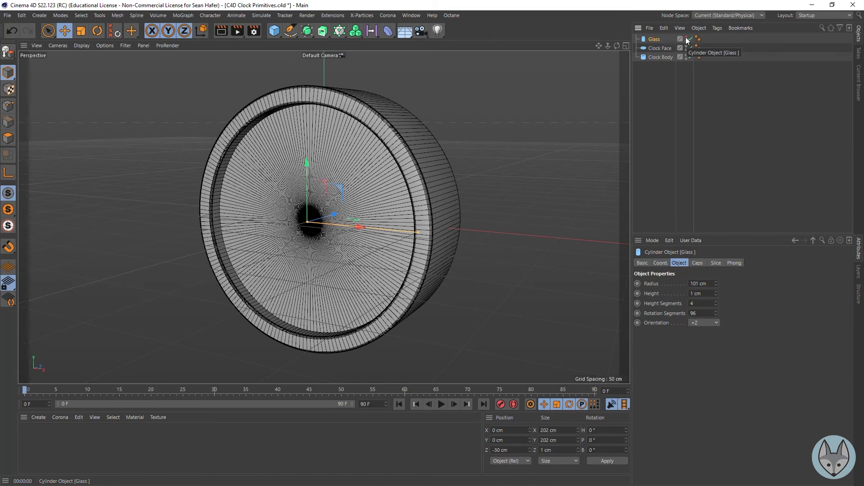
click(222, 30)
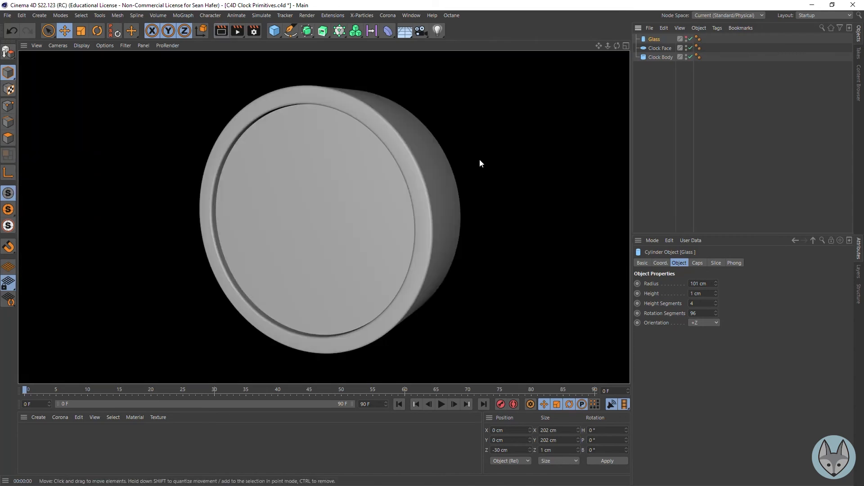
click(657, 40)
double_click(686, 41)
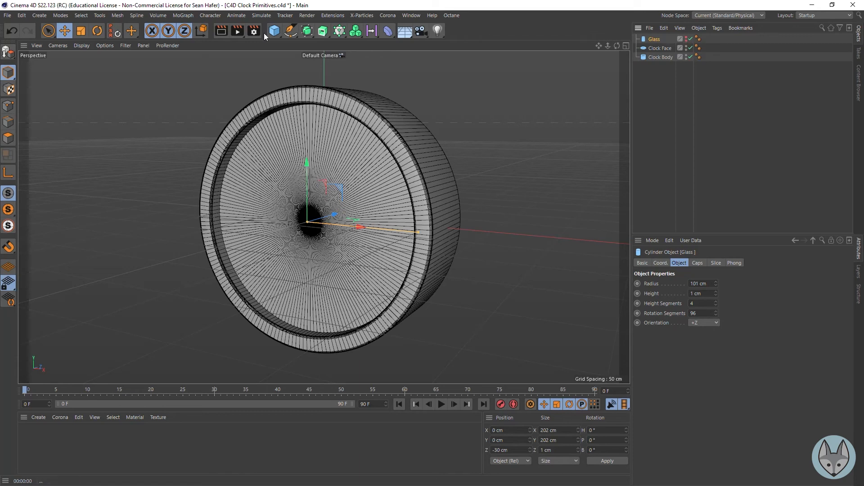
Step: Render the clock with the Glass hidden to the Picture Viewer twice, closing the viewer after each check
click(239, 31)
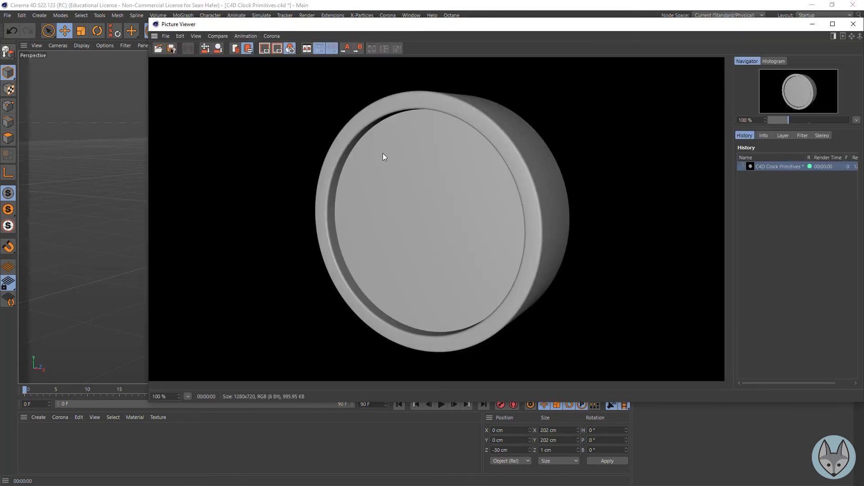
click(854, 24)
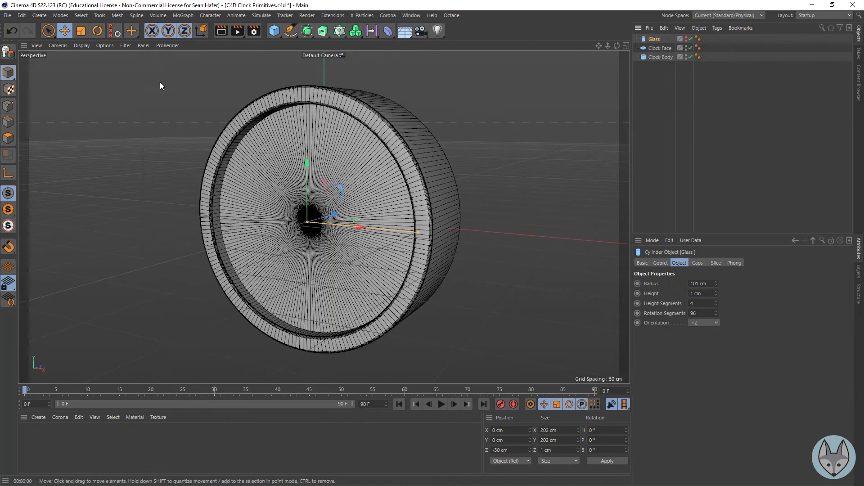
click(235, 32)
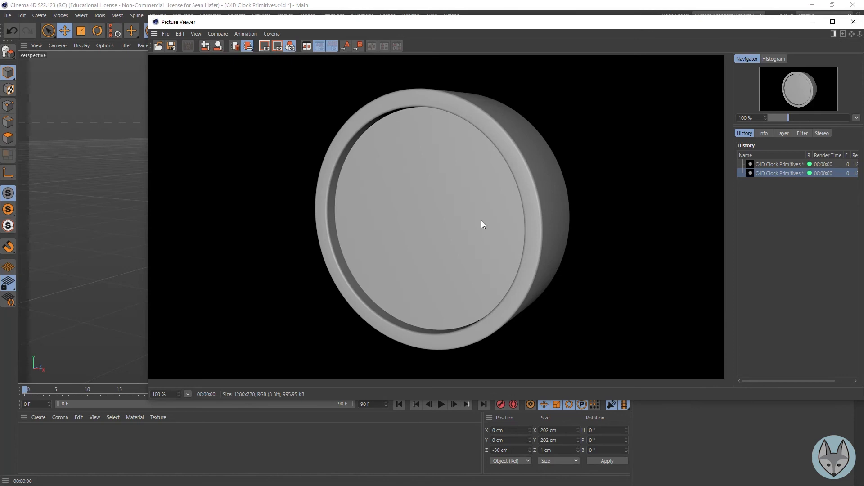
click(853, 21)
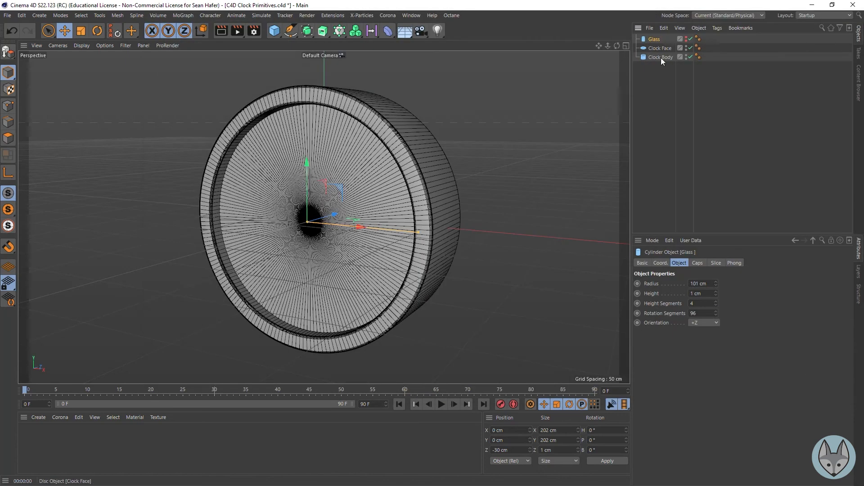
Step: Show the Glass in the viewport only, check a Picture Viewer render, then hide it in the viewport again and deselect it
click(686, 38)
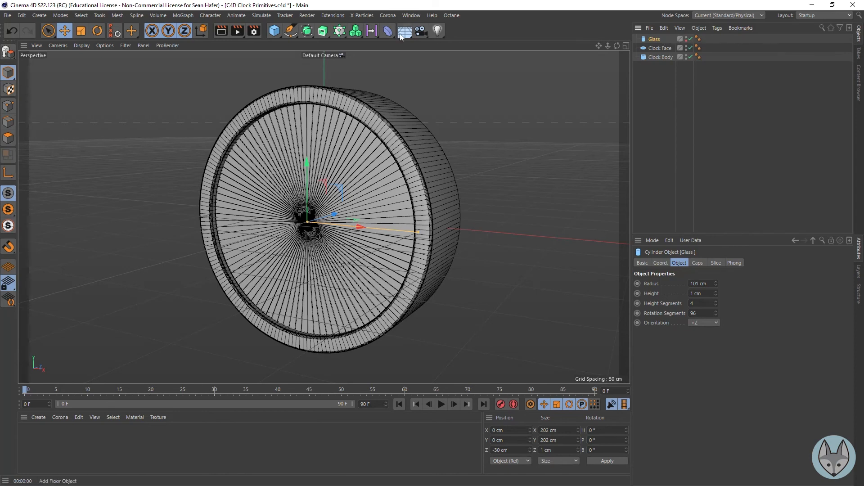
click(237, 32)
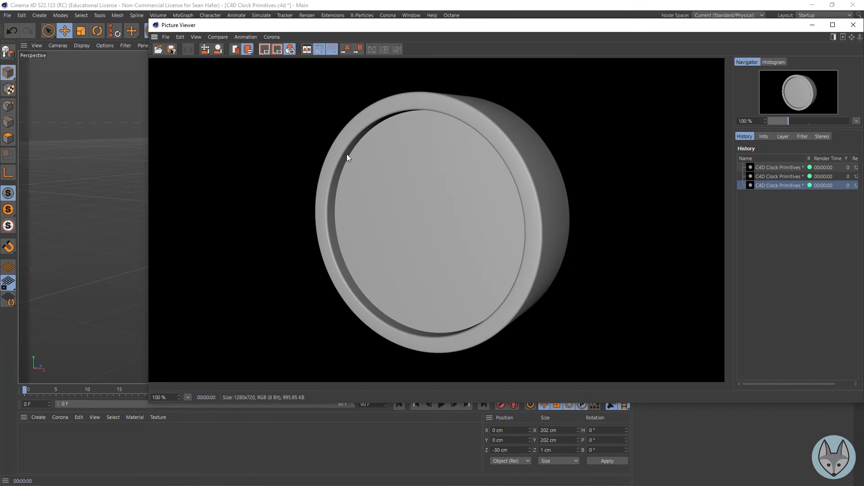
click(853, 25)
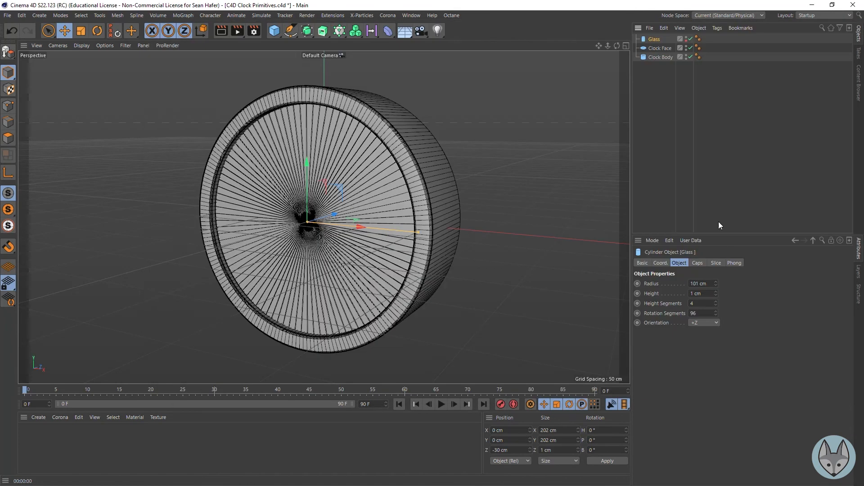
click(686, 38)
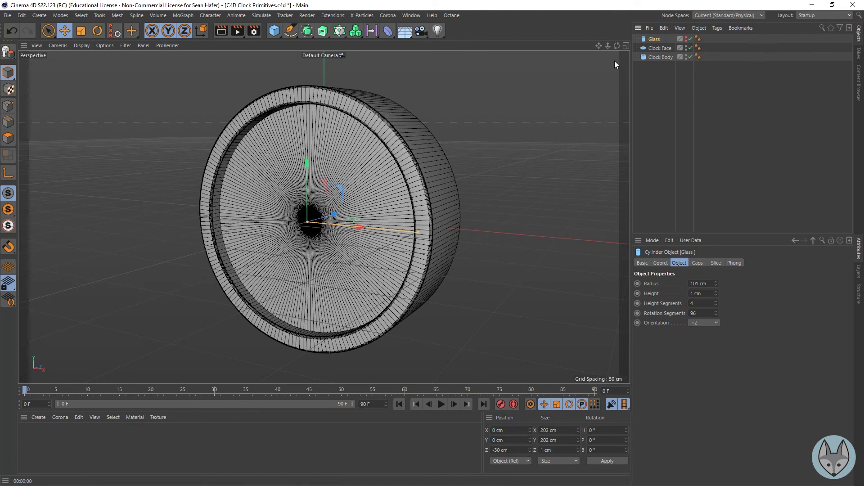
click(701, 99)
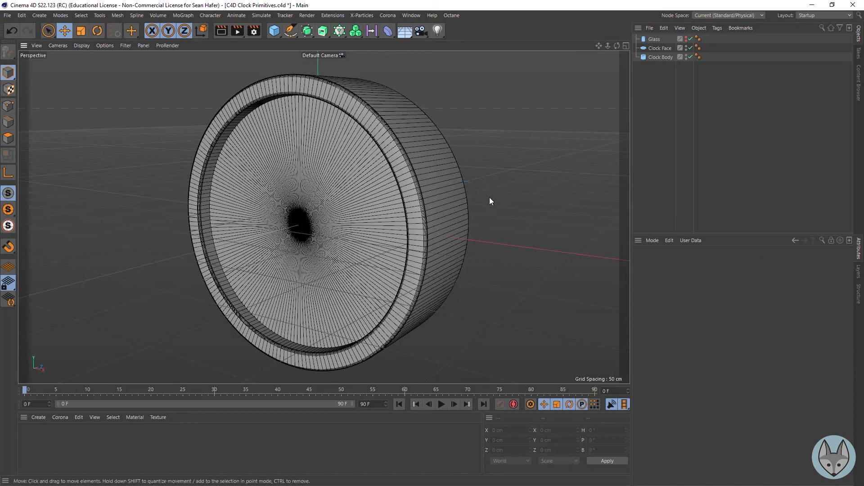
Step: Add a new cylinder primitive at the clock's center with its orientation set to +Z
click(277, 32)
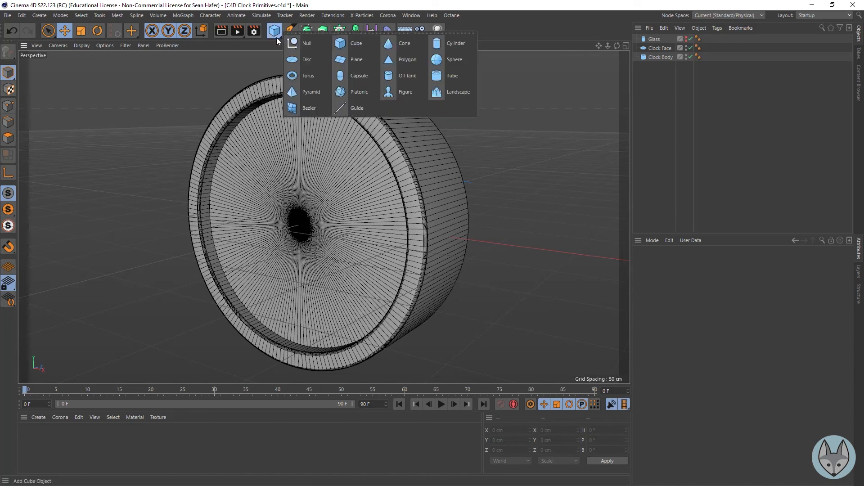
click(452, 47)
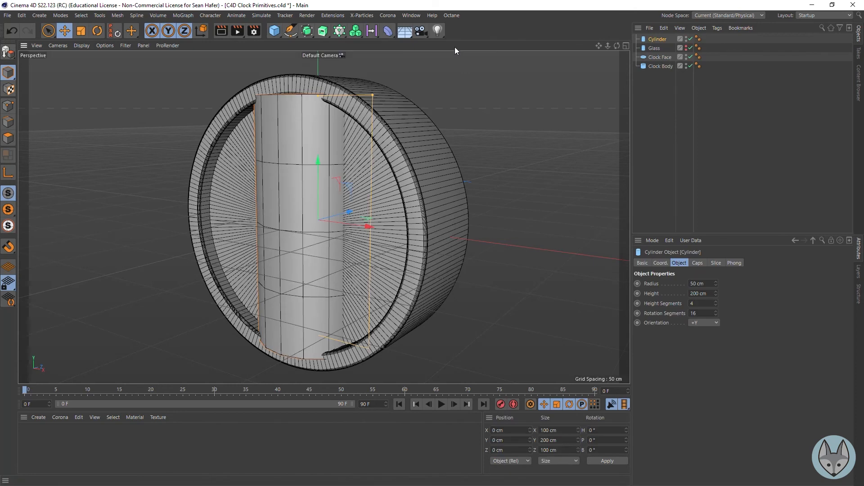
click(711, 323)
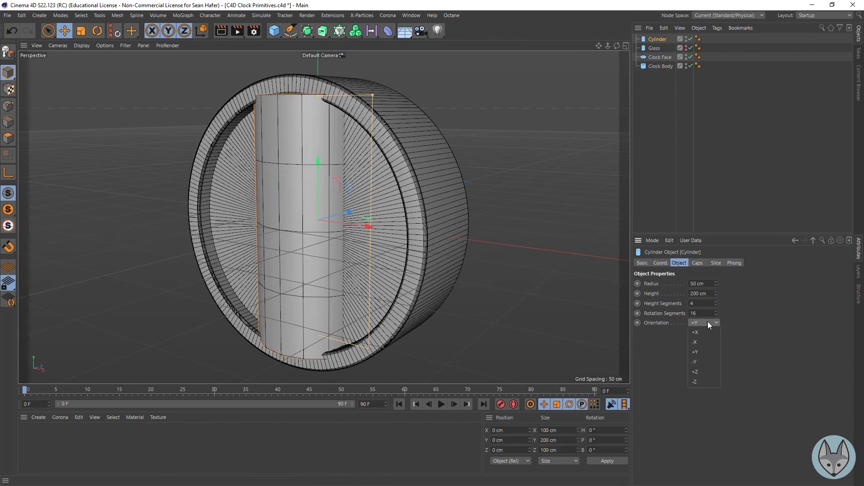
click(701, 371)
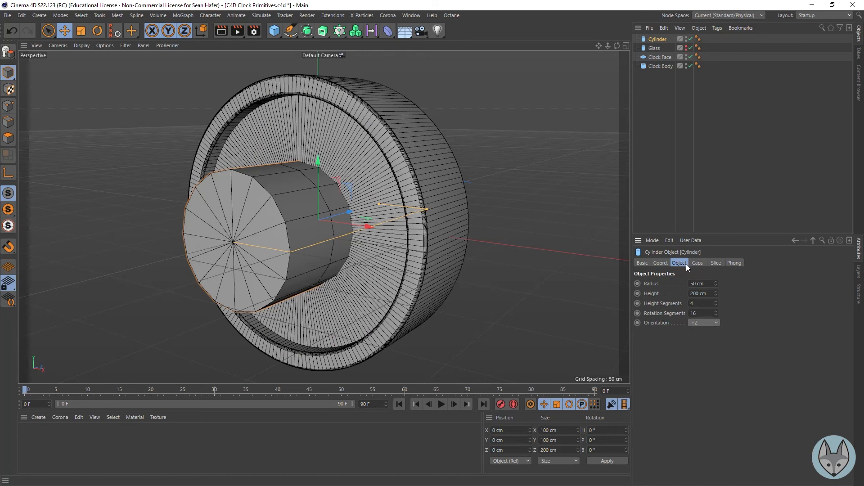
Step: Set the new cylinder's radius to 4 cm and its height to 18 cm
click(707, 283)
text(4)
key(Tab)
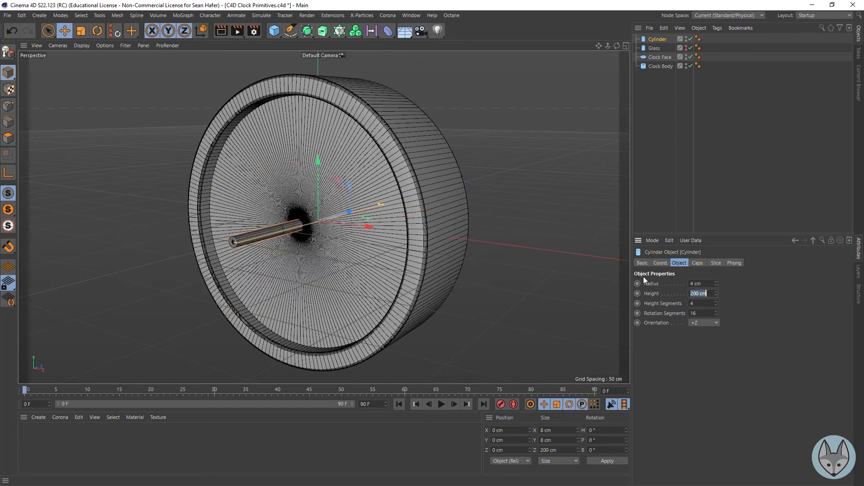
key(Tab)
text(18)
double_click(709, 294)
text(18)
key(Return)
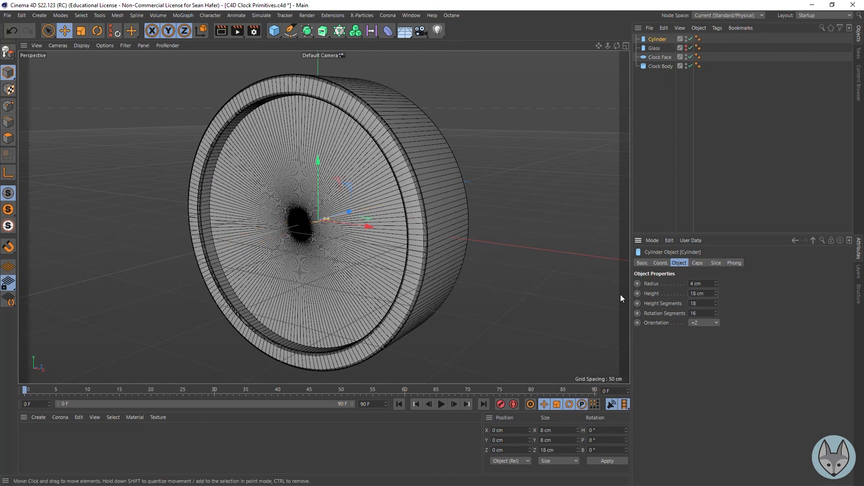
Step: Move the small cylinder forward along Z to about -24.4 cm so it protrudes from the clock face
drag(347, 210, 328, 218)
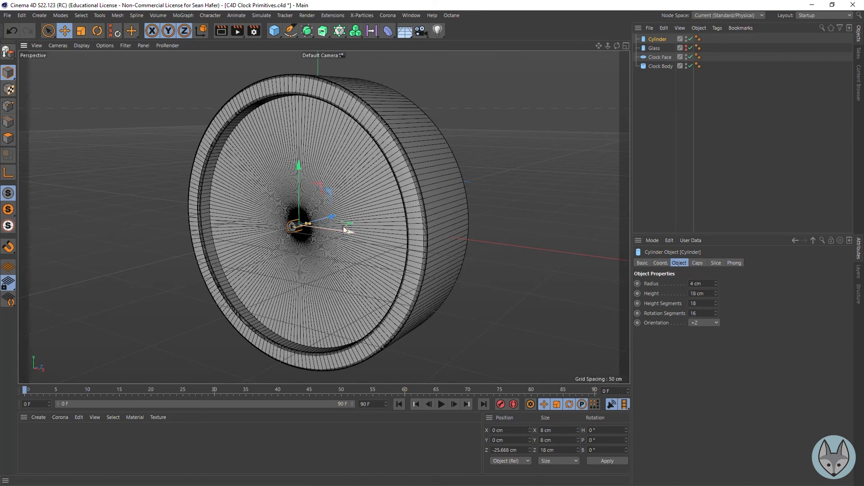
drag(329, 215, 331, 217)
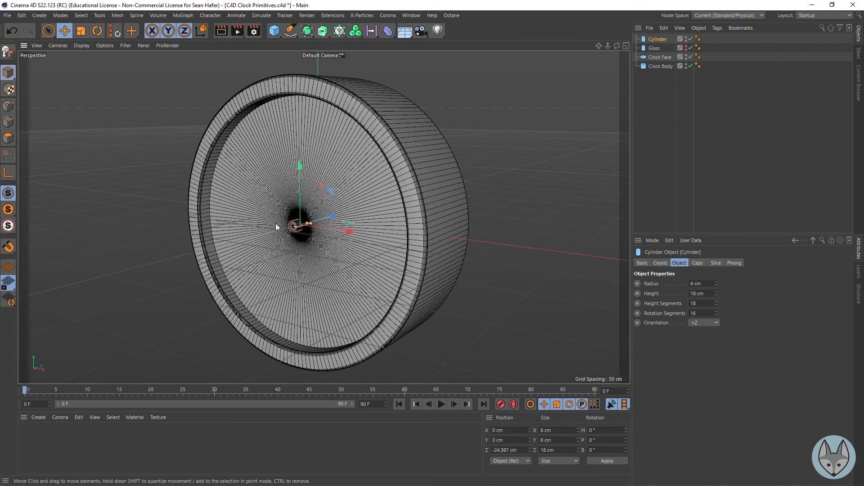
Step: Set the small cylinder's rotation segments to 36 and reduce its height segments to 1
scroll(293, 228, up, 10)
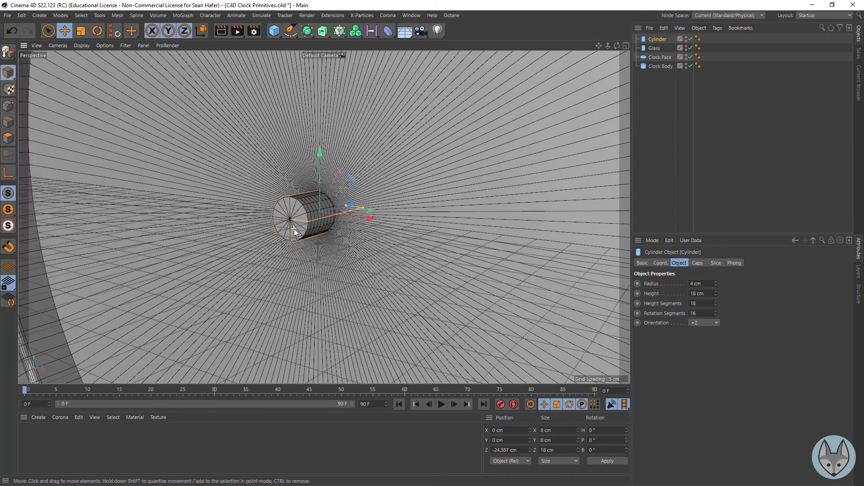
scroll(293, 229, up, 1)
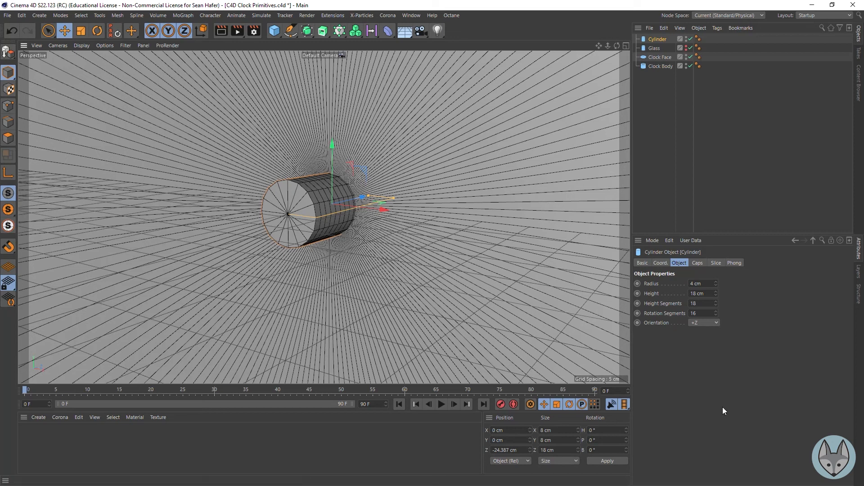
click(702, 312)
key(Return)
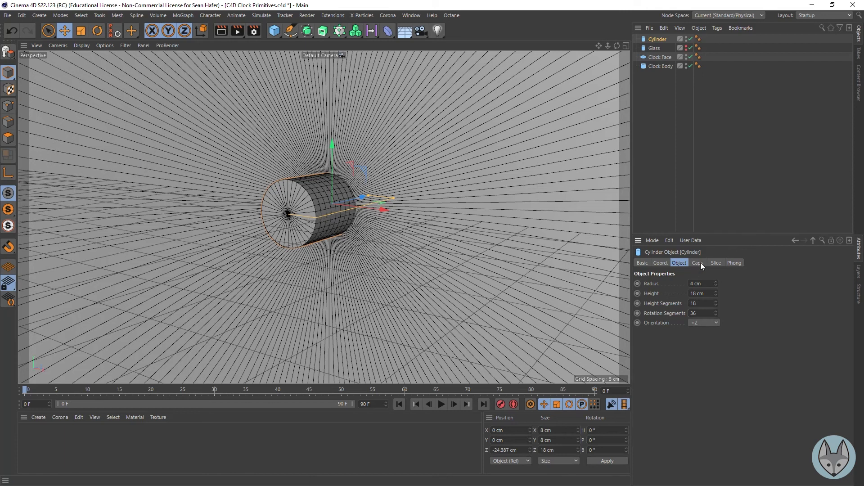
click(708, 306)
drag(707, 306, 668, 304)
Step: Try the small cylinder with 4 cap segments and with caps disabled, restoring 1 segment and enabled caps
click(698, 263)
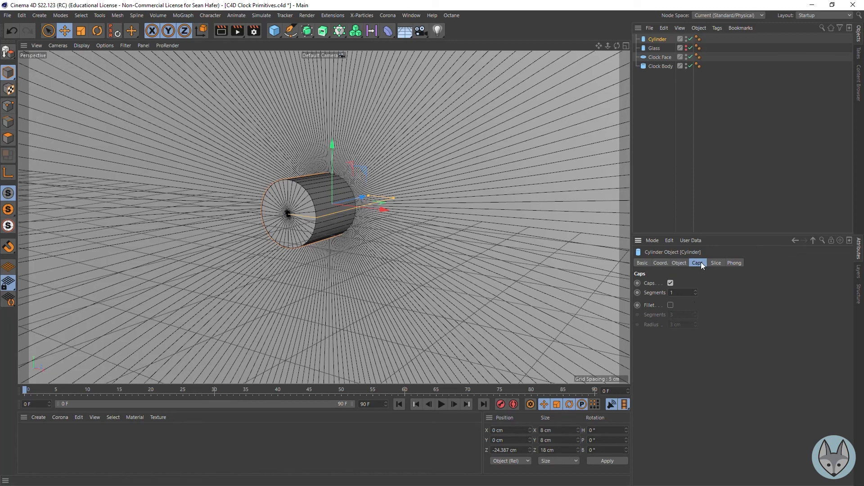
click(696, 290)
click(697, 290)
click(696, 294)
click(695, 294)
click(695, 291)
click(695, 290)
click(695, 290)
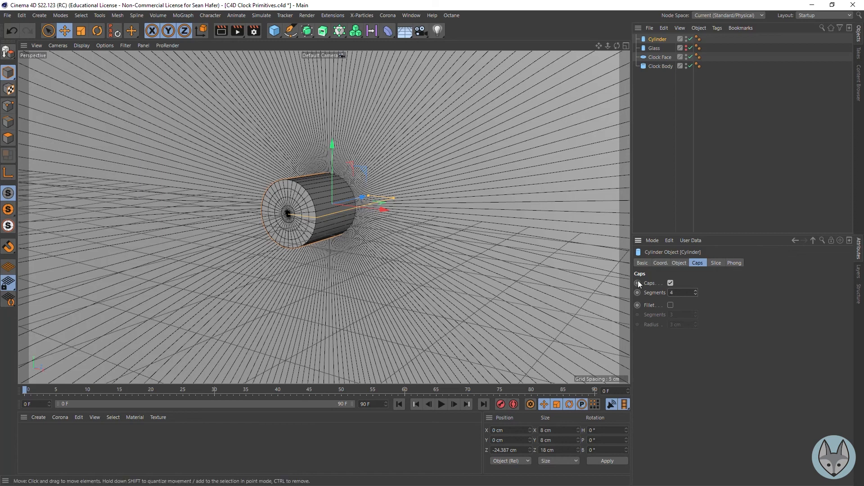
click(696, 295)
click(696, 295)
click(696, 295)
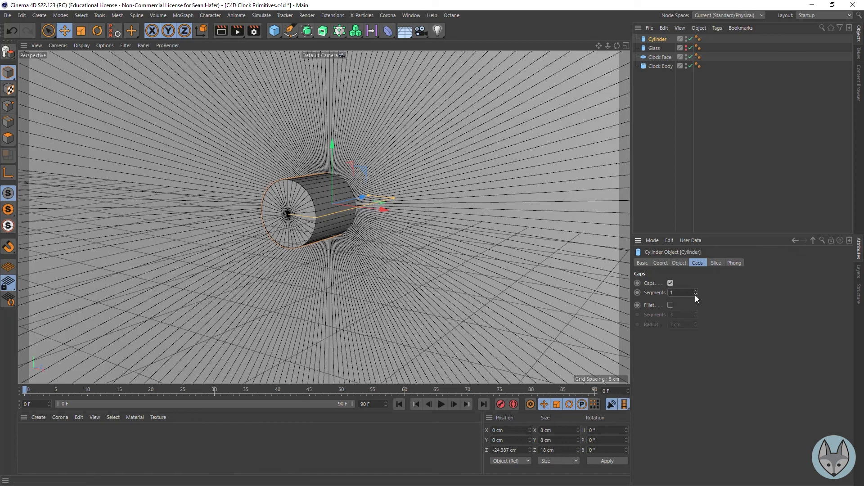
click(671, 282)
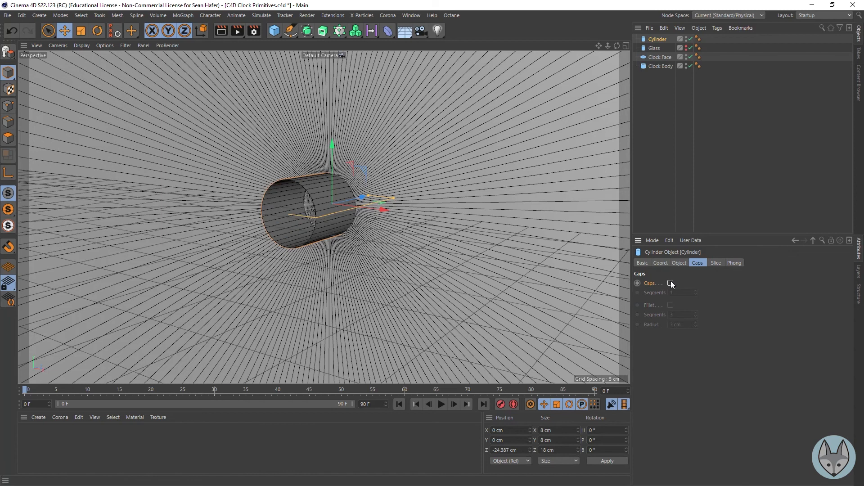
click(671, 283)
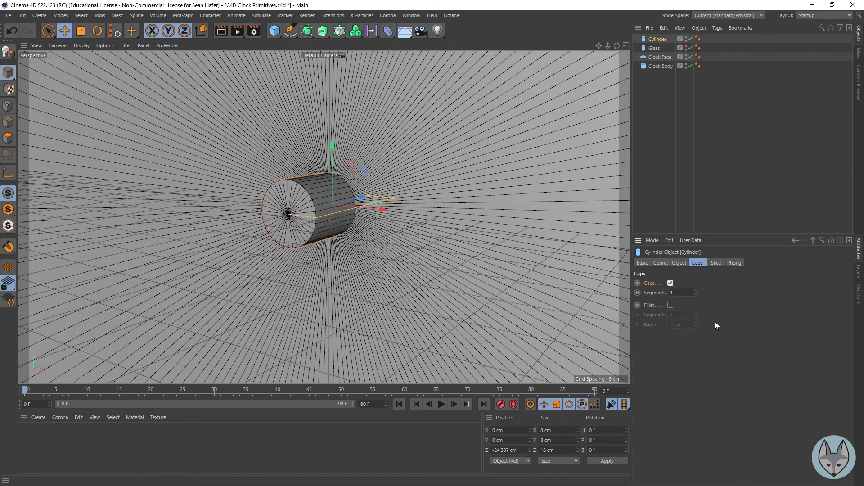
Step: Enable a fillet on the small cylinder's caps with 5 segments and a 1 cm radius
click(671, 305)
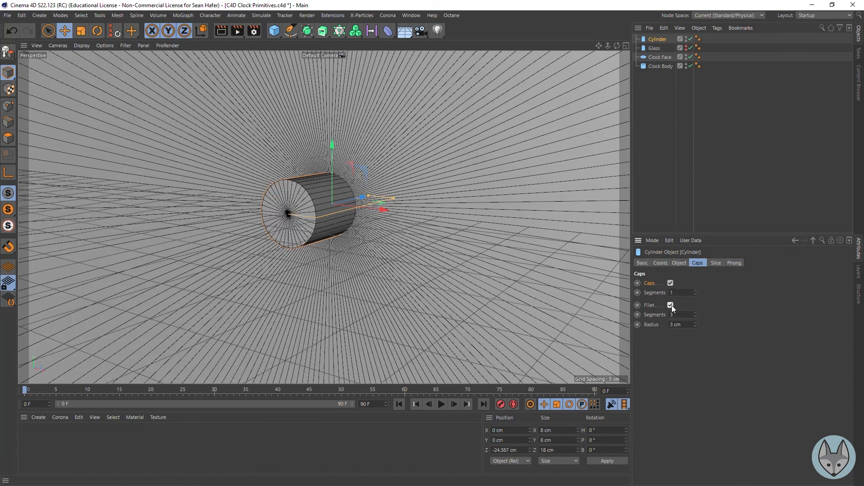
click(696, 313)
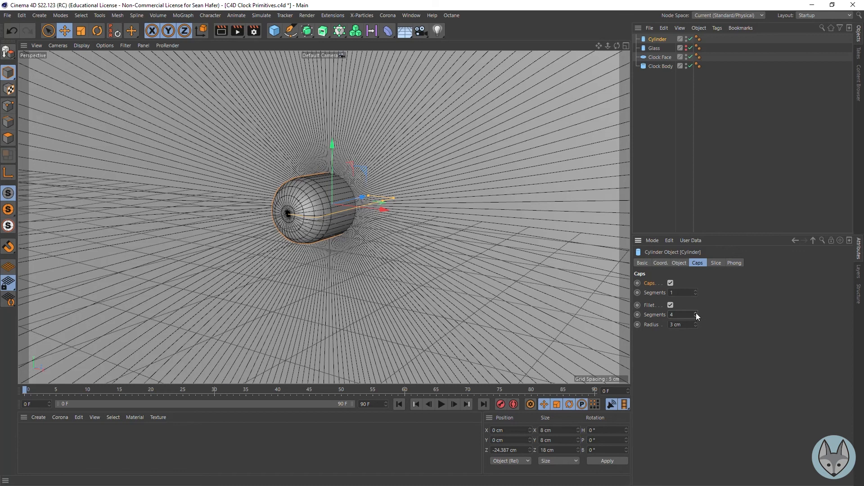
click(695, 313)
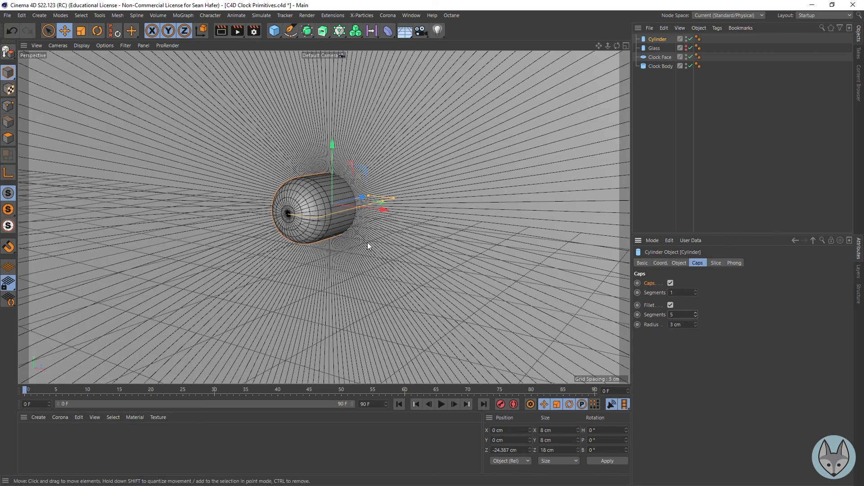
click(694, 326)
click(694, 326)
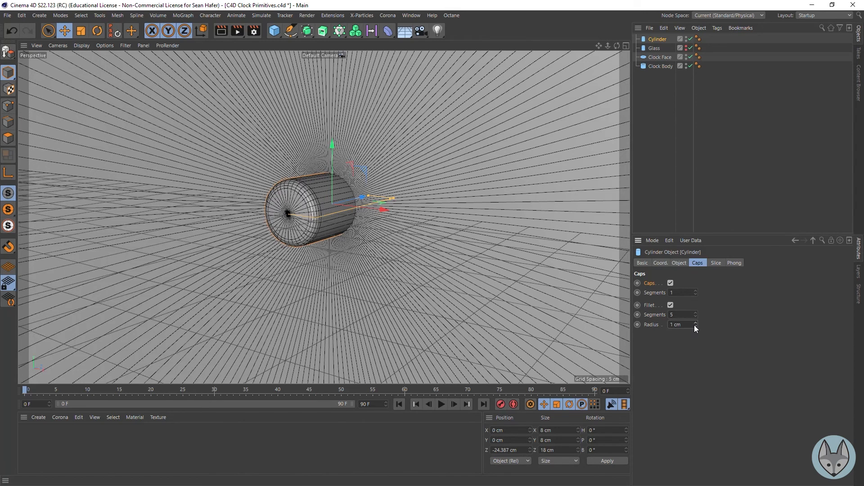
Step: Render the view to examine the filleted cylinder up close and with the whole clock in frame
click(221, 31)
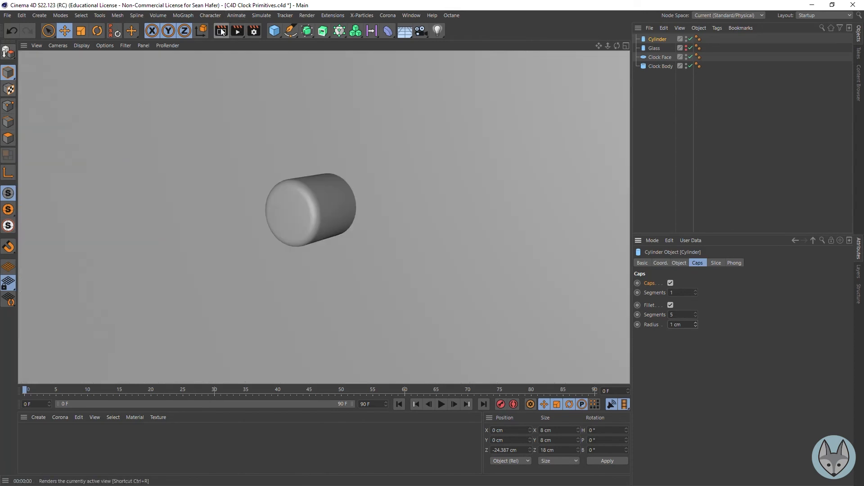
right_drag(599, 45, 540, 45)
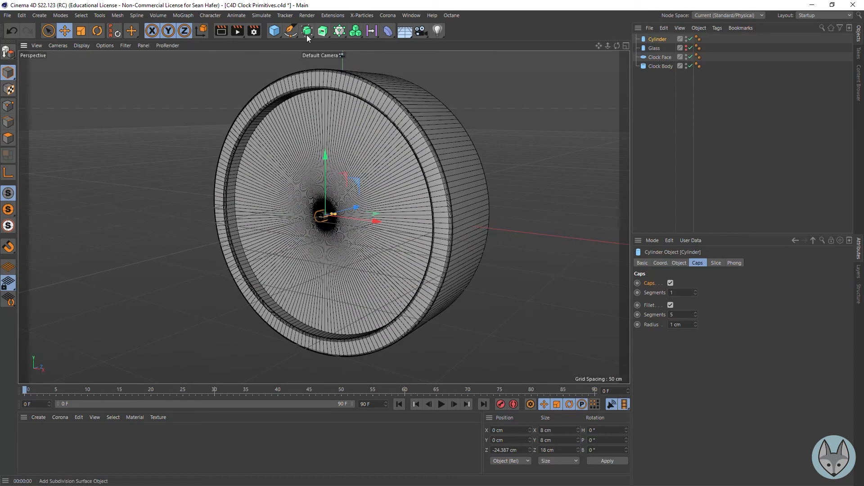
click(221, 31)
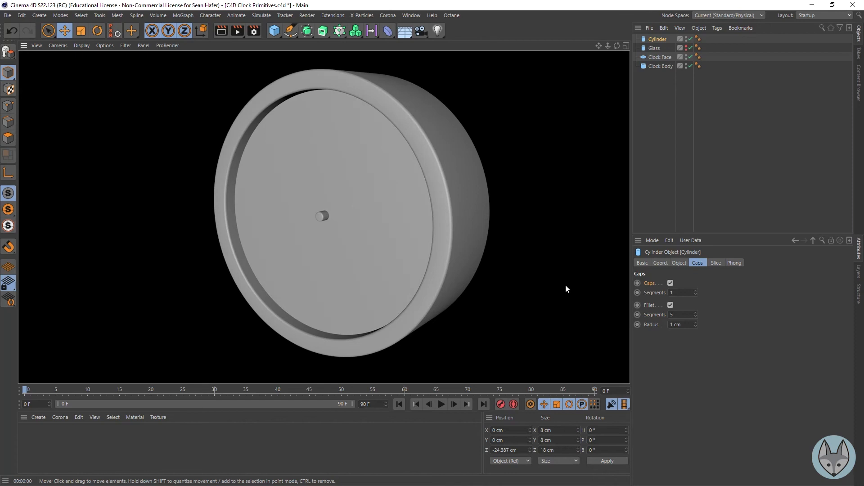
Step: Rename the small center cylinder to Center Post, save the project and clear the selection
double_click(658, 39)
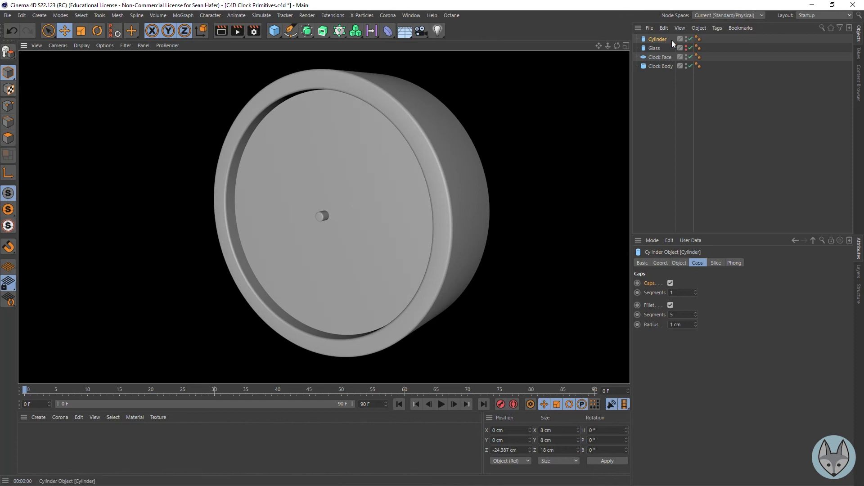
text(C)
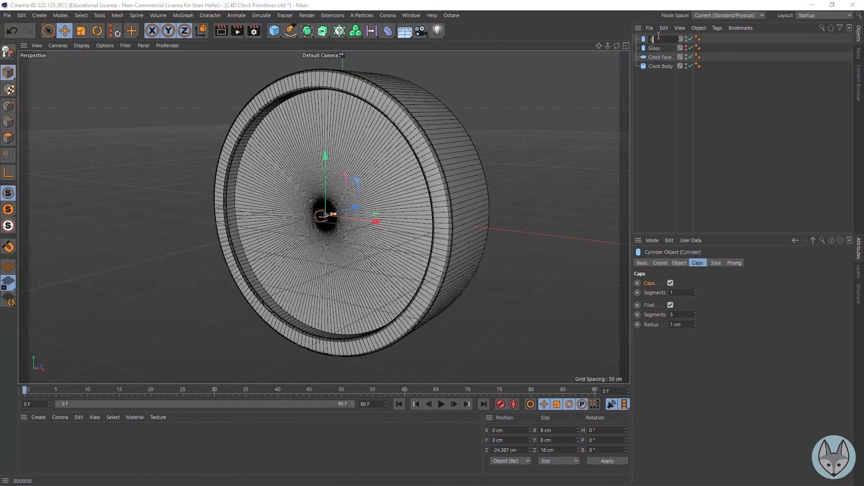
text(enter Post)
key(Return)
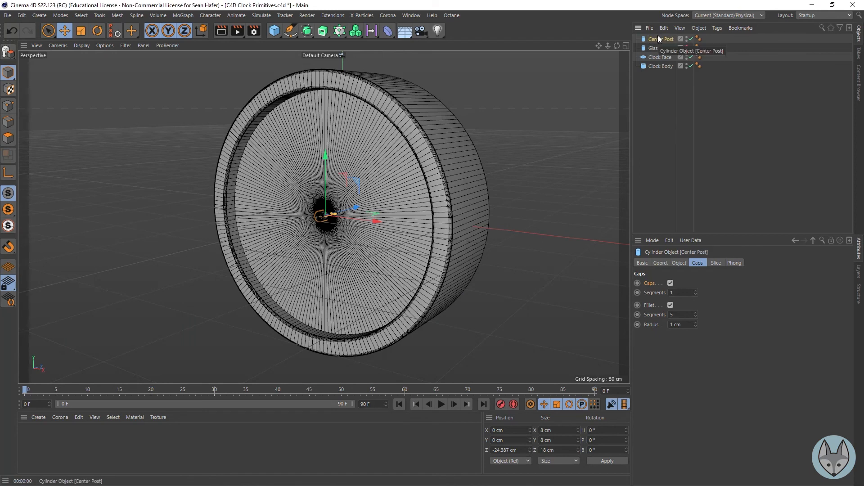
key(ctrl+s)
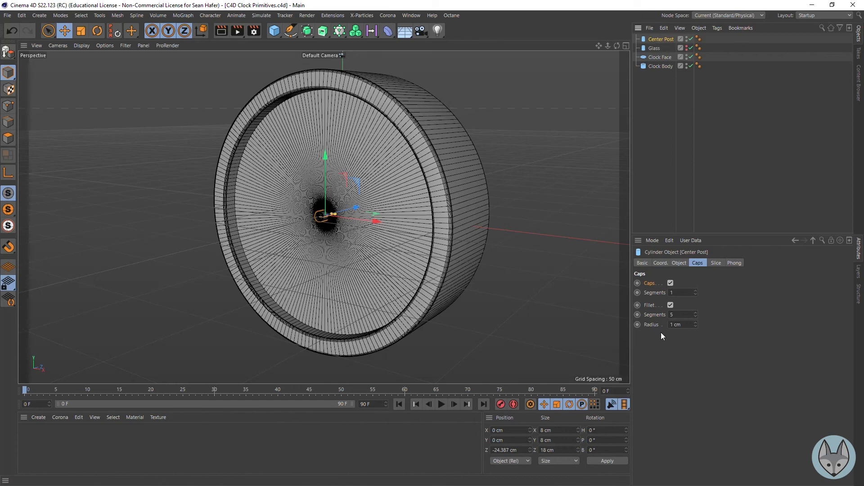
click(664, 140)
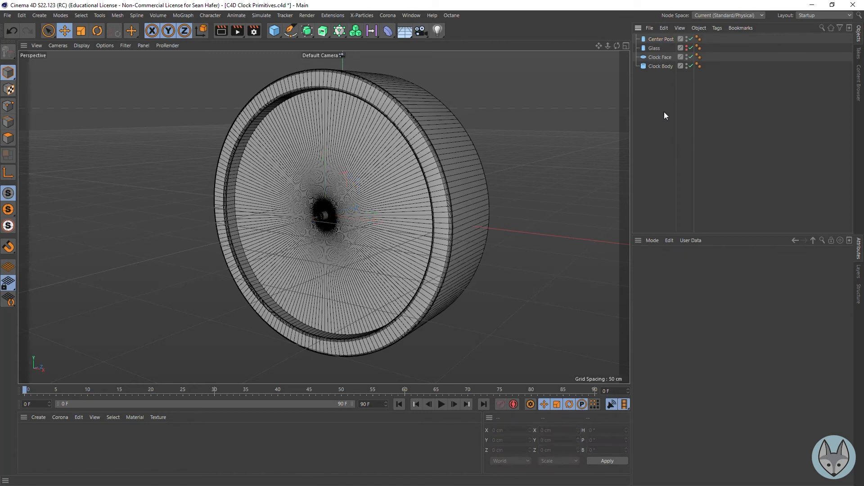
Step: Create a new, empty project alongside the clock project
drag(606, 46, 580, 65)
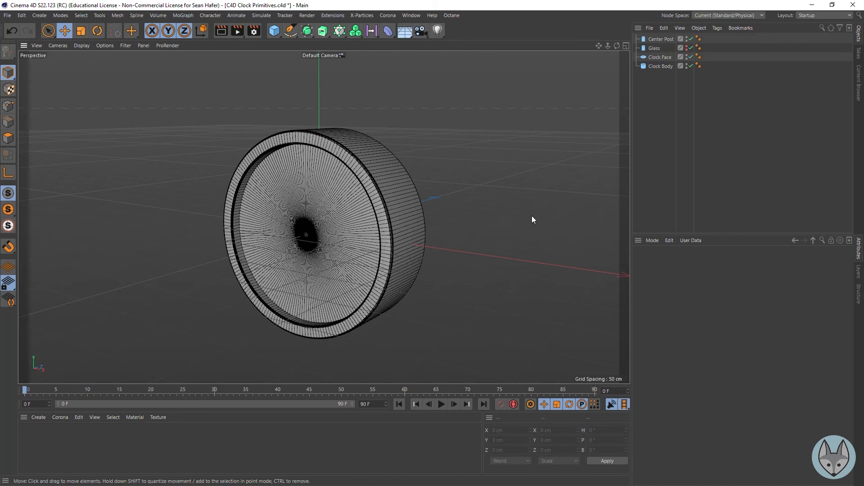
click(8, 15)
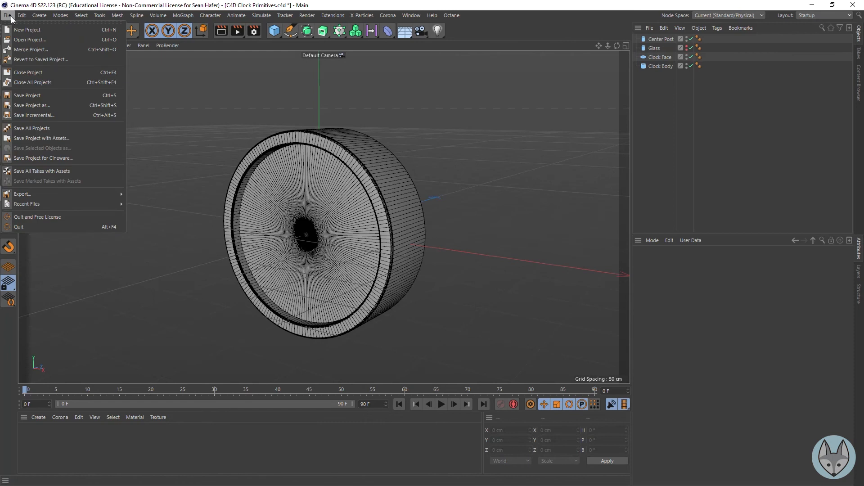
click(40, 32)
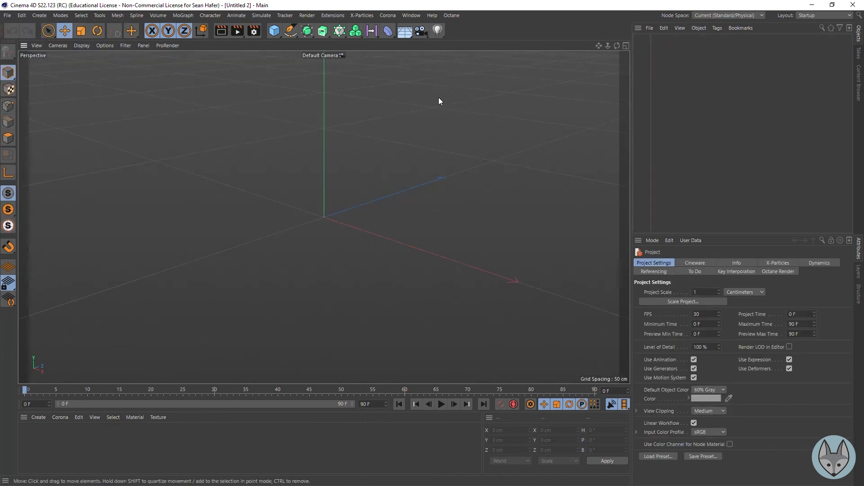
Step: Switch to the C4D Clock Primitives.c4d project and return to the empty Untitled 2 project
click(411, 16)
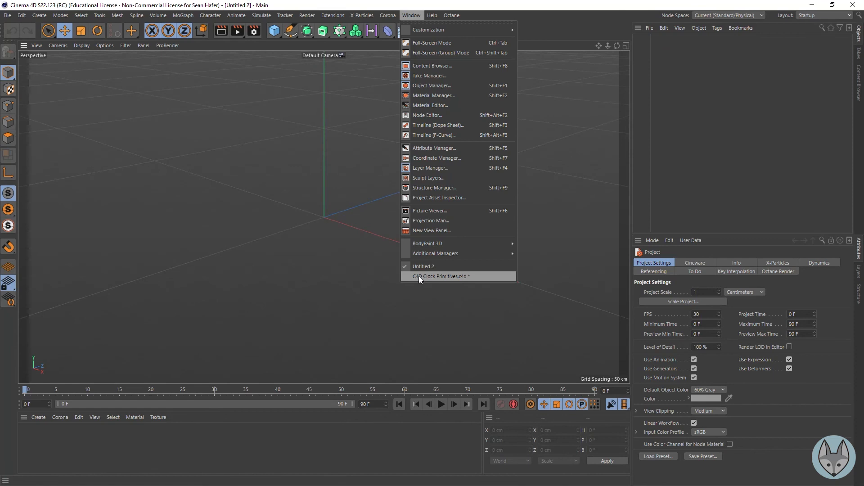
click(432, 277)
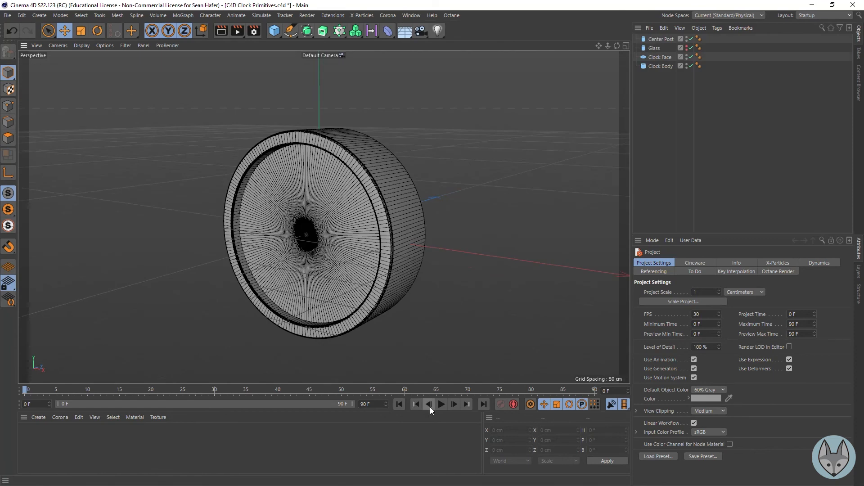
click(411, 15)
click(435, 268)
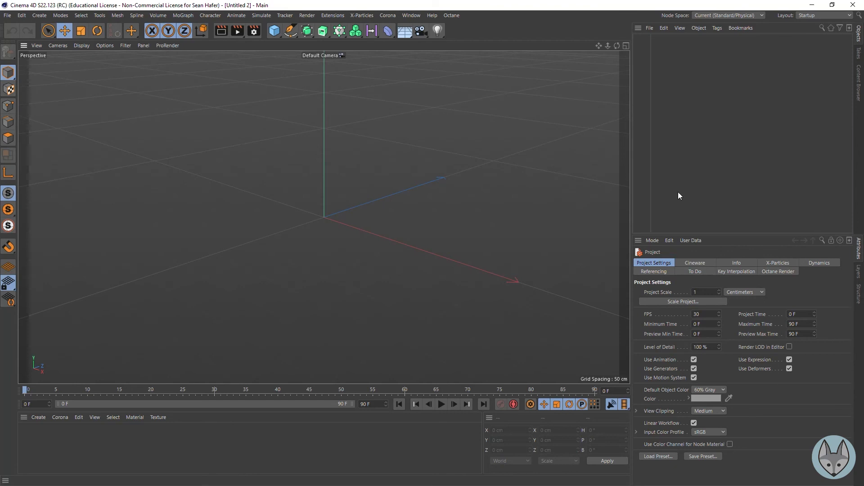
Step: Add a cone primitive and set its top radius to 5 cm
click(274, 35)
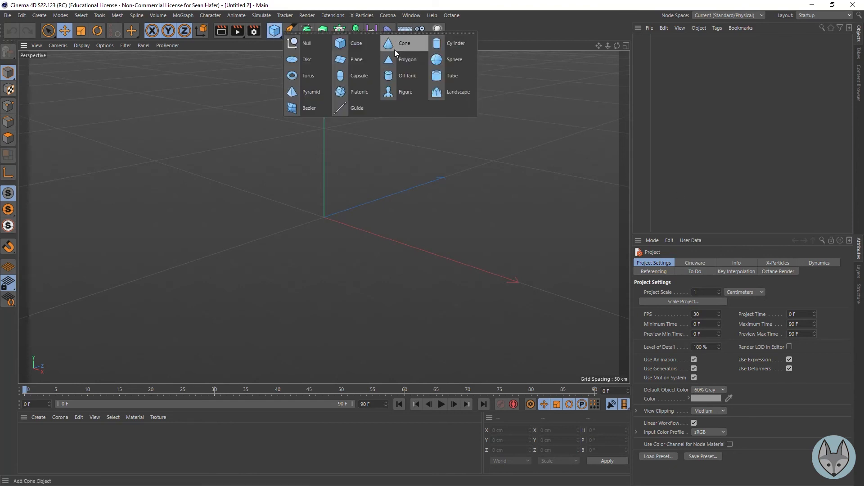
click(396, 46)
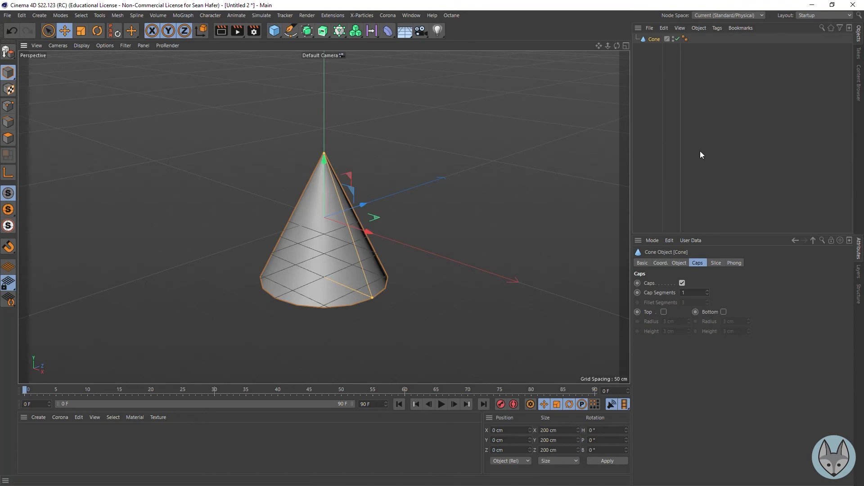
click(675, 263)
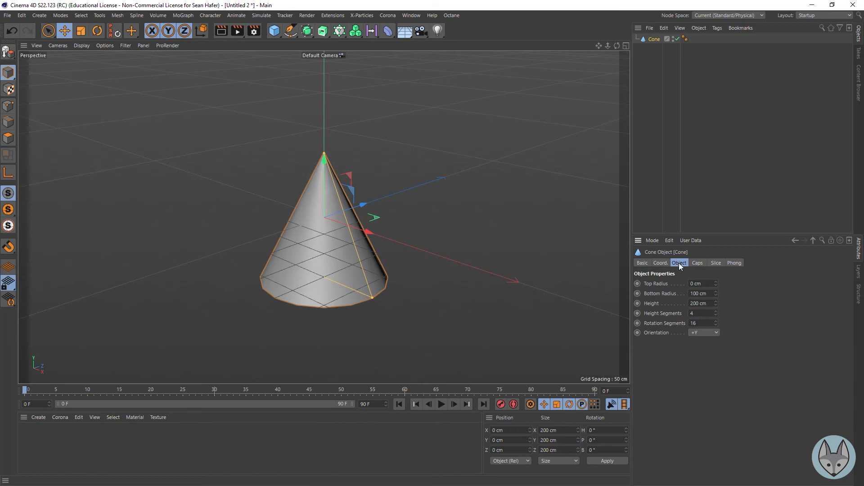
mouse_move(715, 284)
mouse_down()
mouse_move(741, 284)
mouse_move(716, 284)
mouse_move(716, 309)
mouse_move(715, 285)
mouse_up()
click(711, 283)
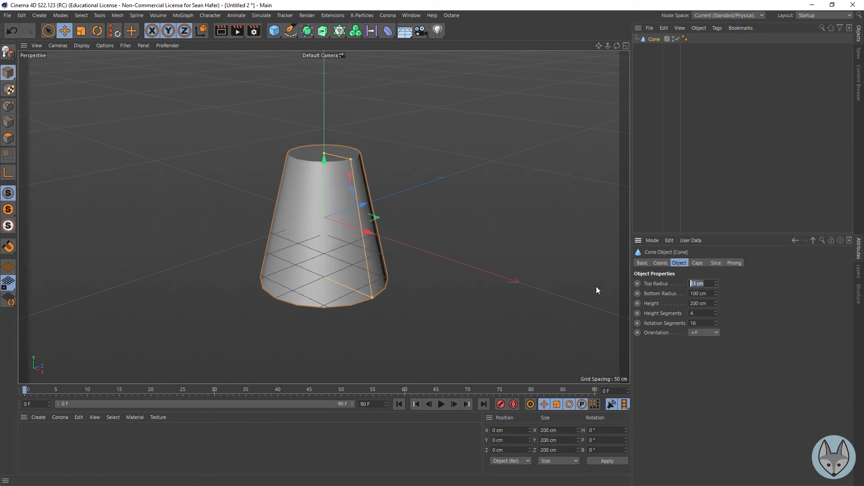
text(5)
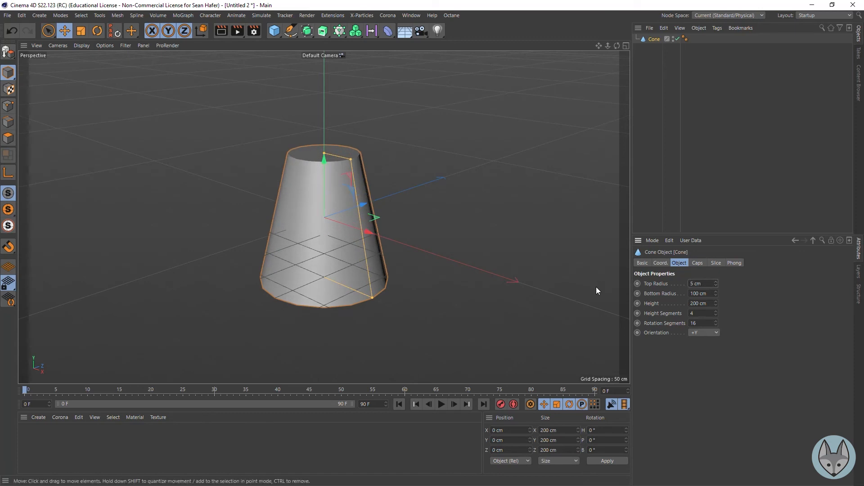
key(Return)
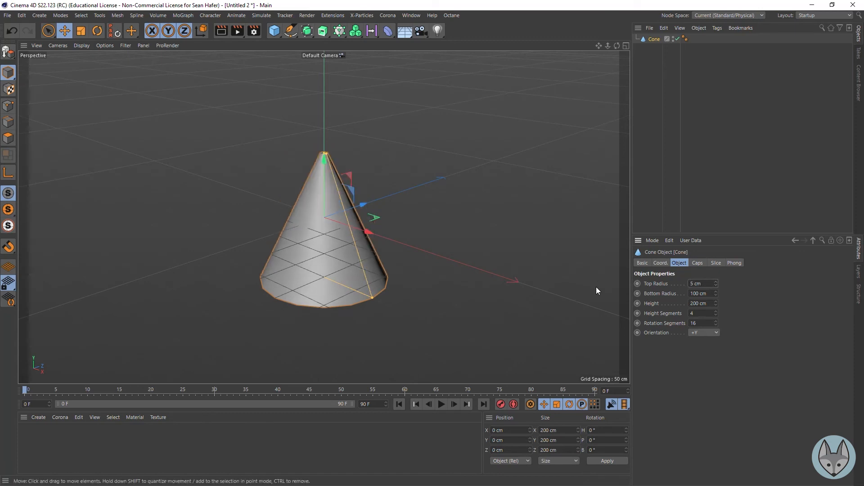
Step: Set the cone's bottom radius to 10 cm and its height to 35 cm
drag(711, 294, 684, 293)
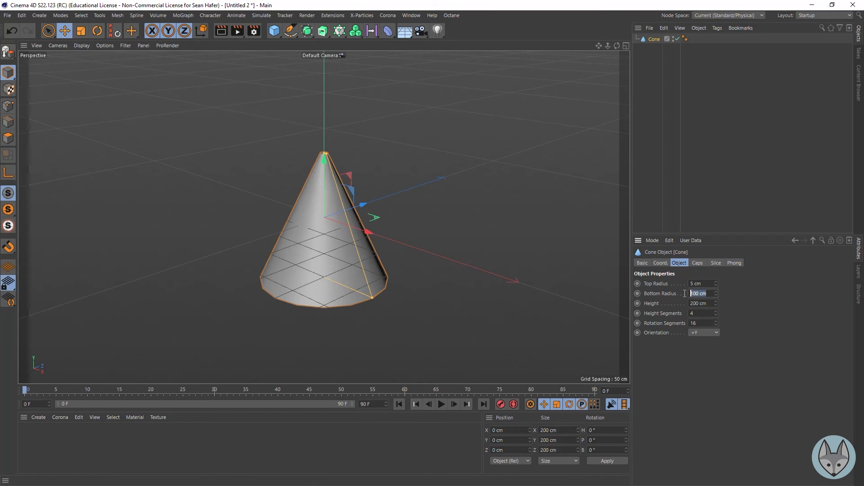
text(10)
key(Return)
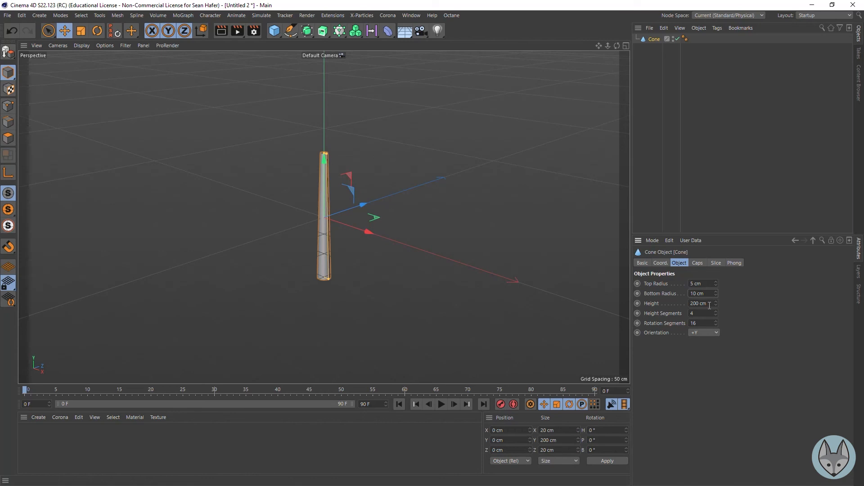
drag(710, 306, 686, 305)
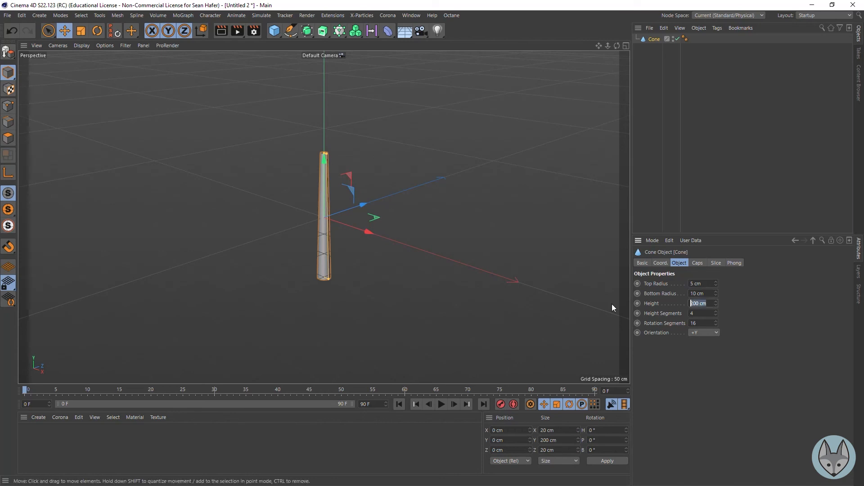
text(35)
key(Return)
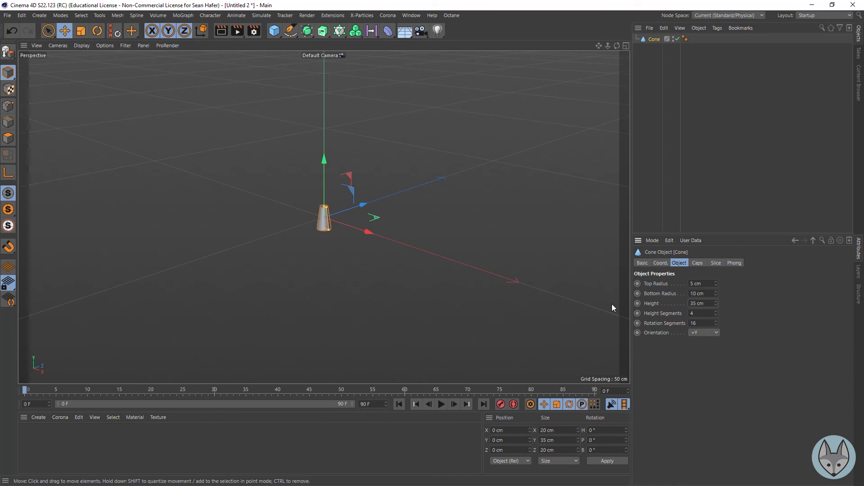
Step: Set the cone's rotation segments to 32 and display the shaded view with mesh lines
scroll(325, 242, up, 6)
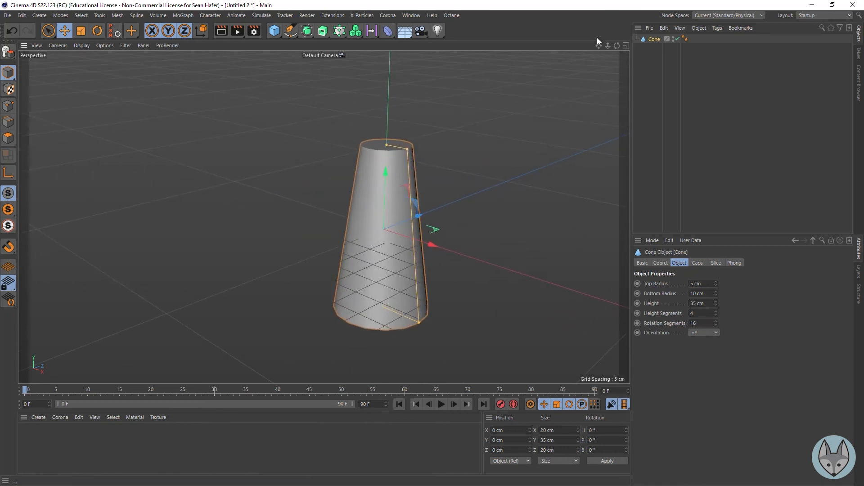
mouse_move(599, 45)
mouse_down()
mouse_move(591, 40)
mouse_move(600, 44)
mouse_up()
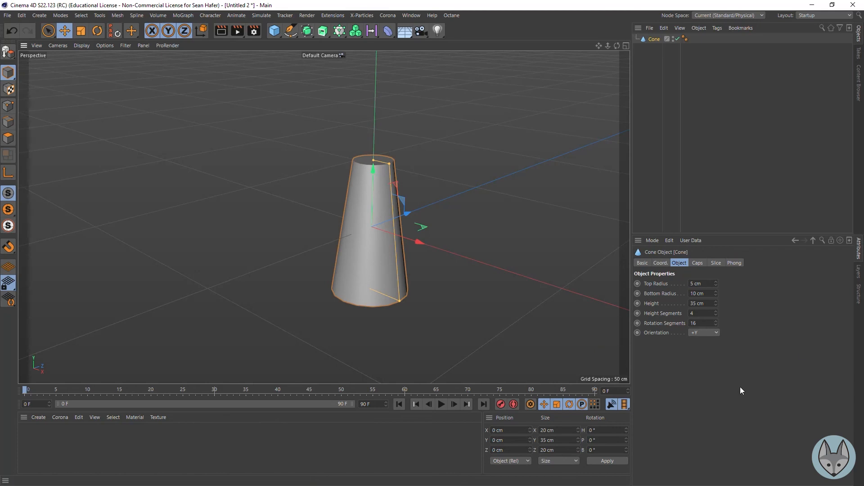
click(699, 321)
text(32)
key(Return)
click(84, 46)
click(88, 70)
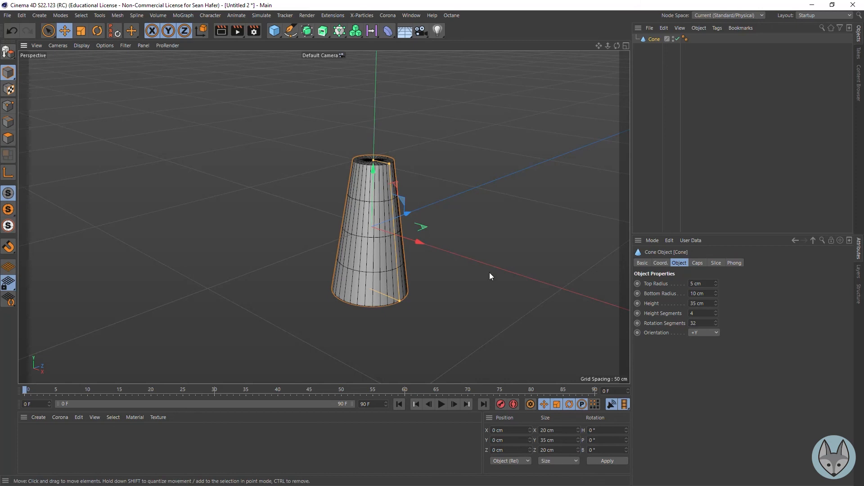
Step: Set the cone's height segments to 1
click(699, 313)
text(1)
key(Return)
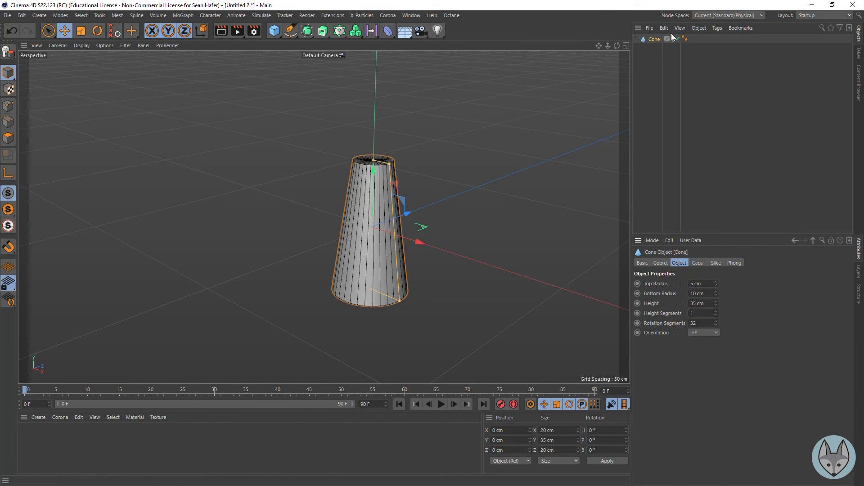
Step: Rename the cone object to Handle Post
double_click(656, 39)
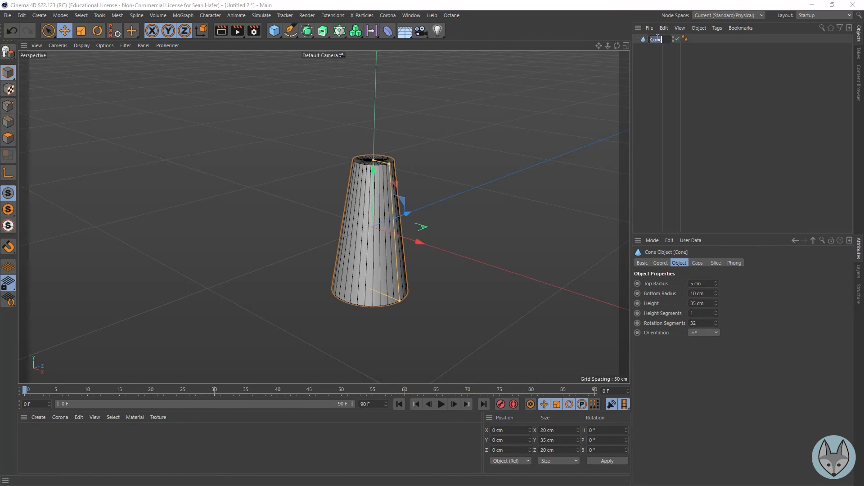
text(Ha)
text(ndle Post)
key(Return)
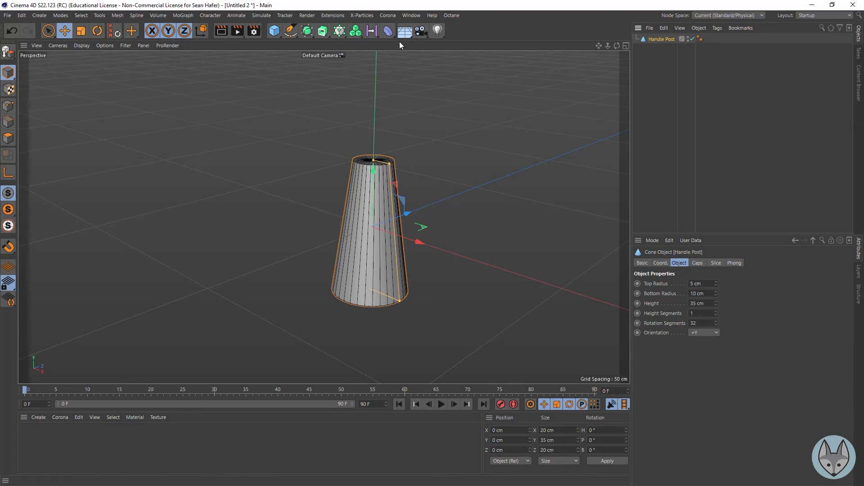
Step: Add a sphere primitive and set its radius to 10 cm
click(270, 30)
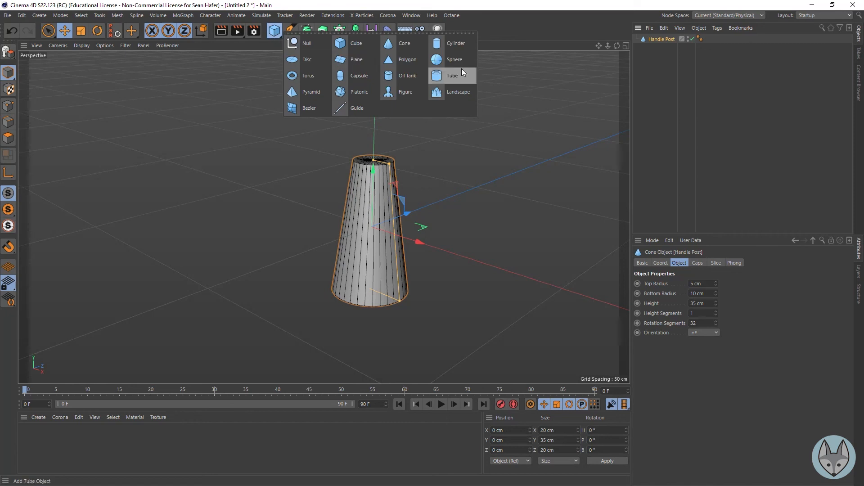
click(455, 60)
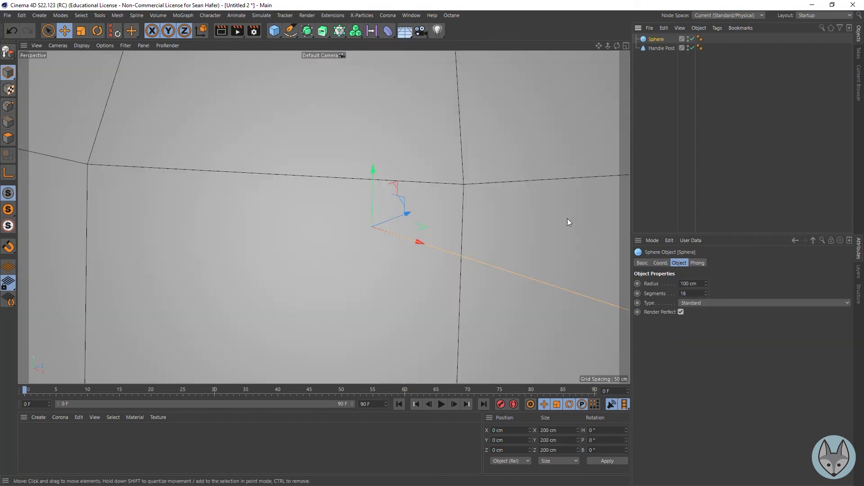
double_click(685, 284)
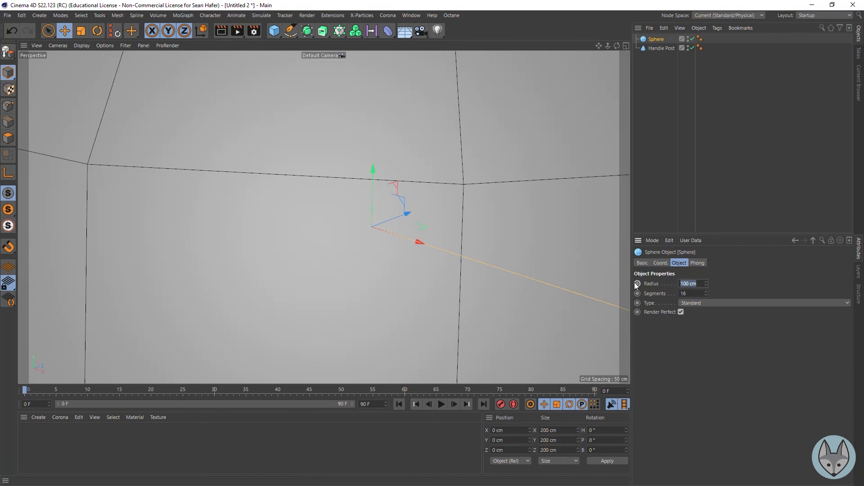
text(10)
key(Return)
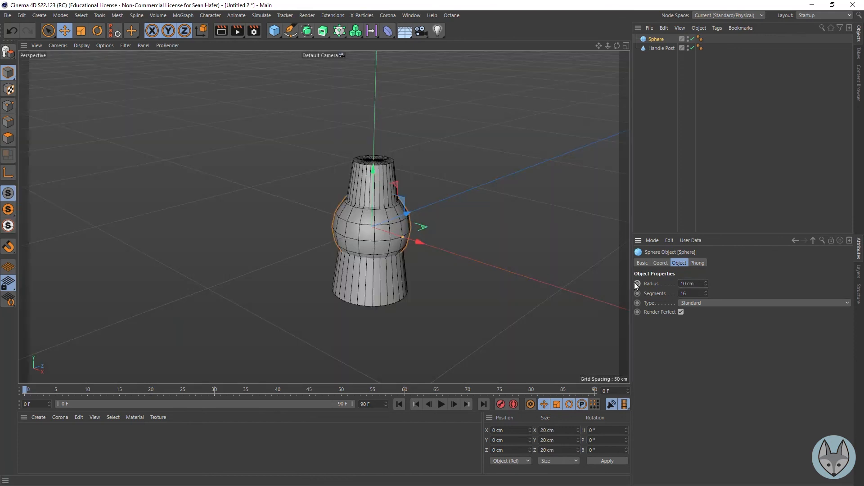
Step: Raise the sphere along Y to about 24 cm so it sits on top of Handle Post, and show all four views
drag(372, 169, 369, 76)
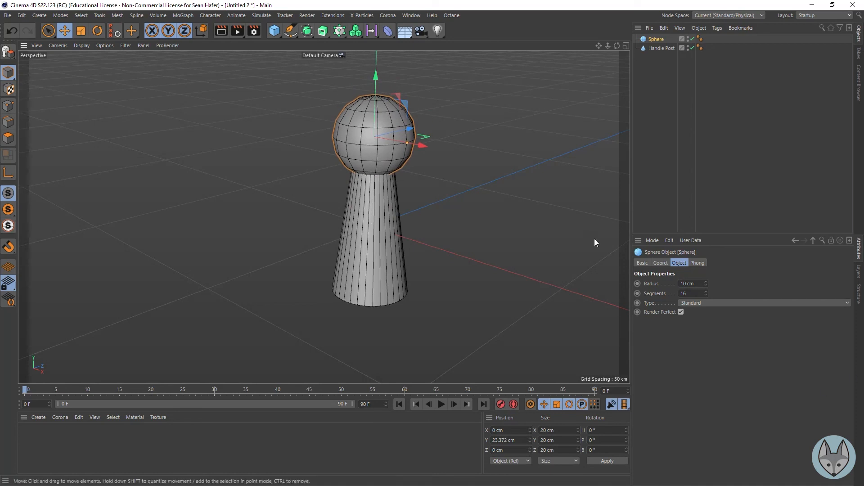
key(ctrl+z)
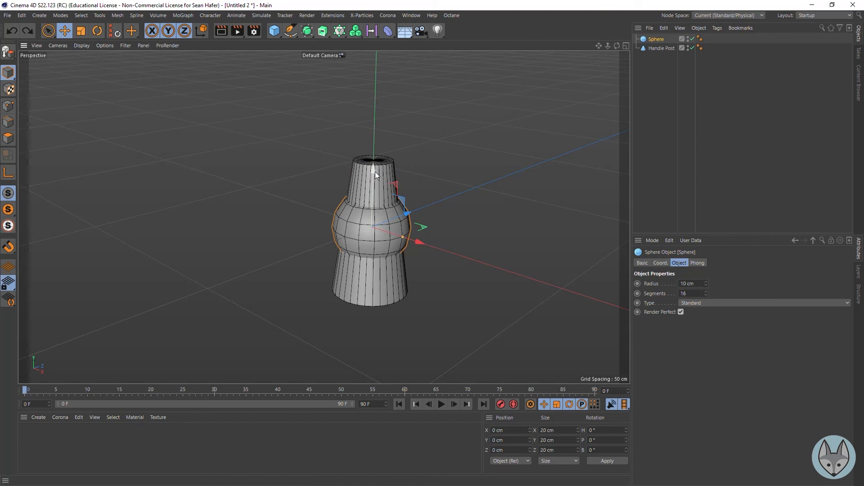
drag(376, 174, 366, 75)
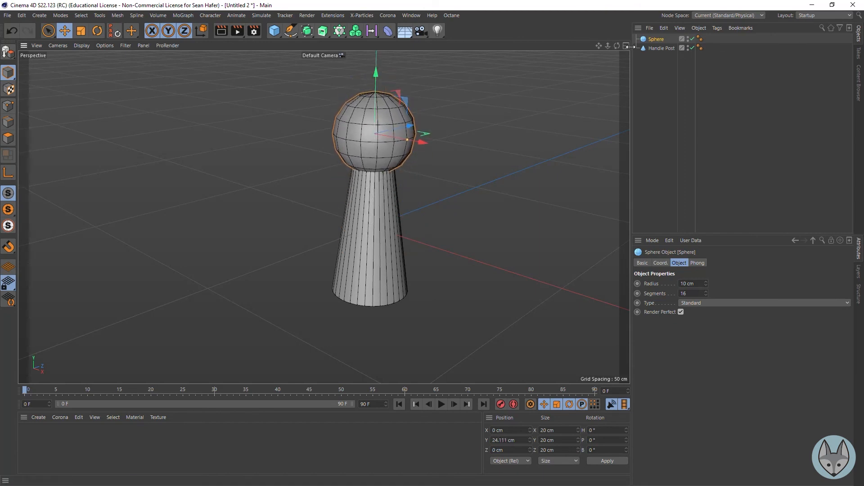
click(625, 46)
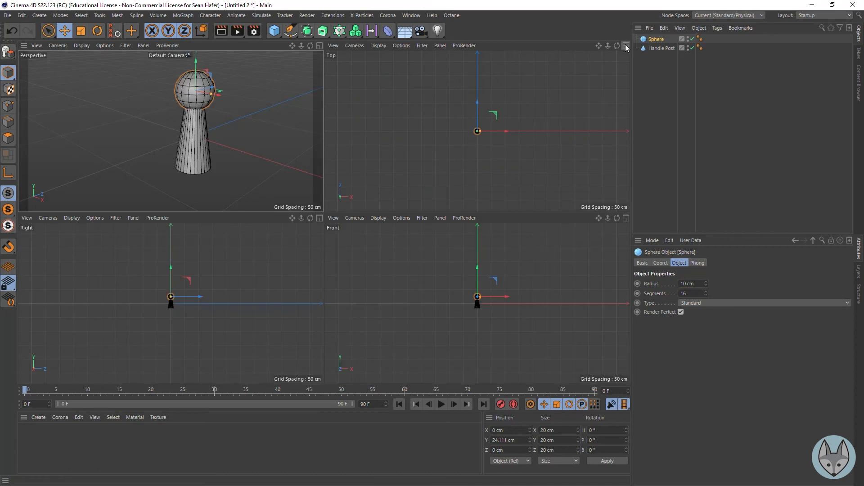
Step: Enlarge the front view and render a preview of how the sphere sits on Handle Post
click(626, 218)
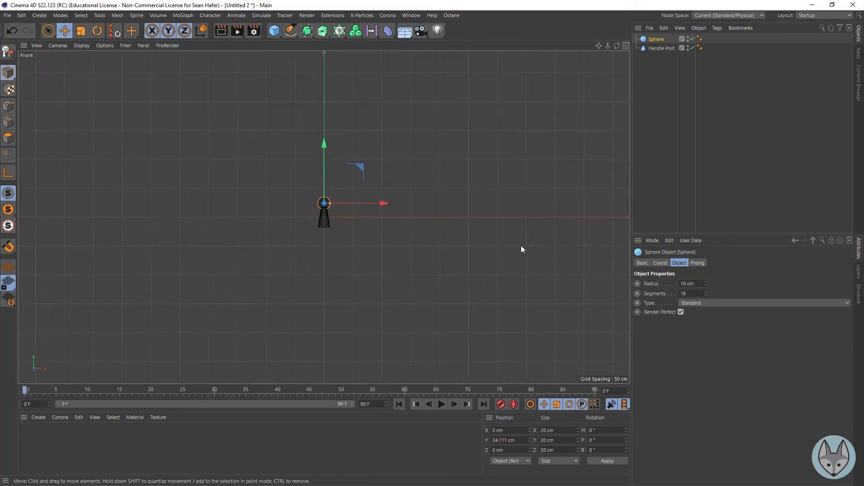
scroll(326, 214, up, 10)
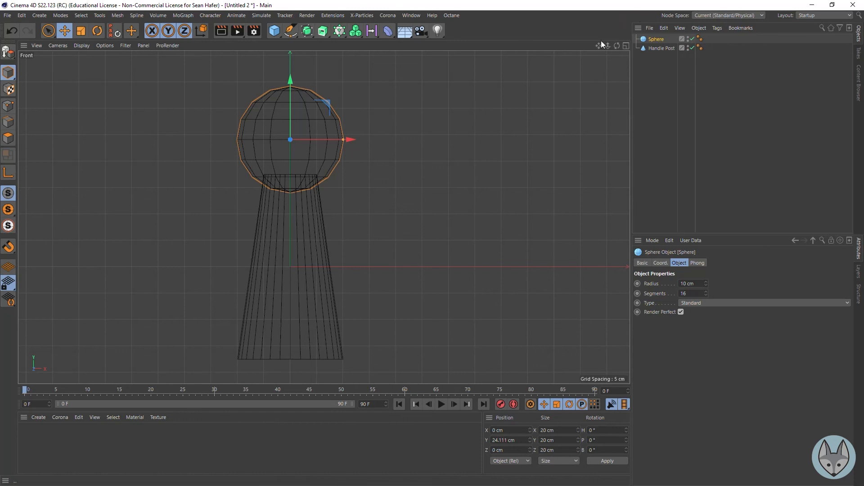
click(223, 31)
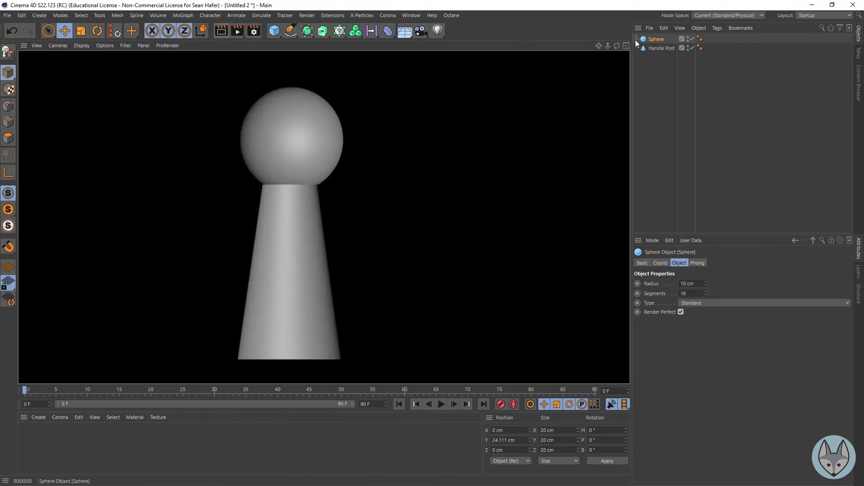
scroll(322, 216, down, 5)
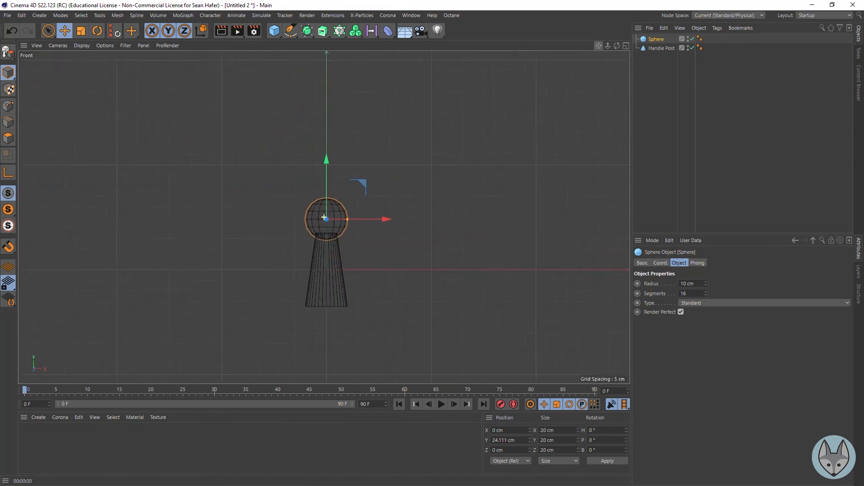
mouse_move(324, 217)
alt+middle_down()
mouse_move(331, 214)
mouse_move(322, 227)
mouse_move(319, 220)
alt+middle_up()
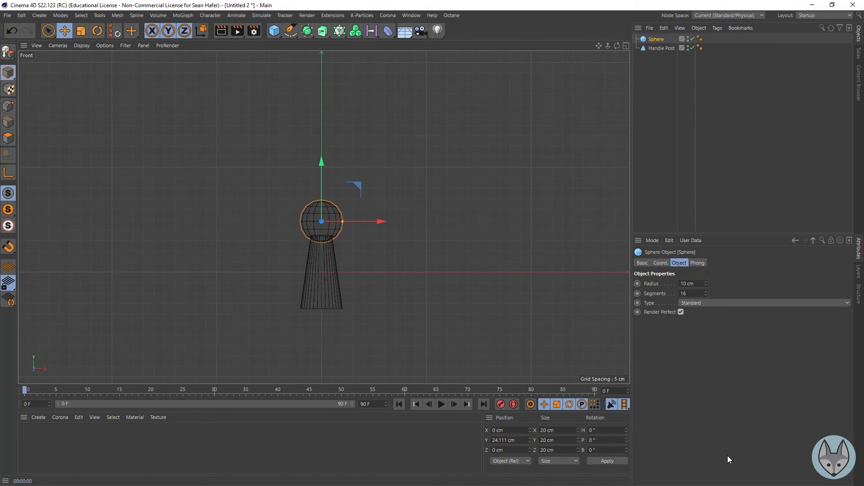
Step: Add a torus primitive and set its orientation to +Z so the ring faces the front view
click(275, 31)
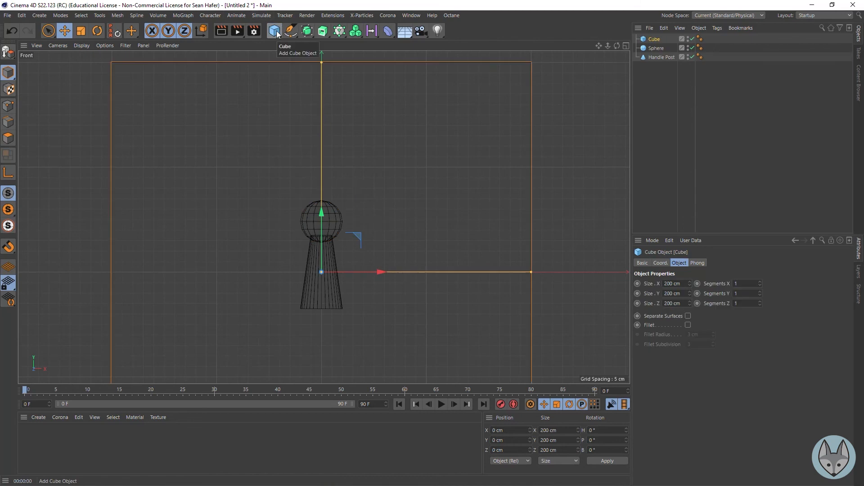
key(ctrl+z)
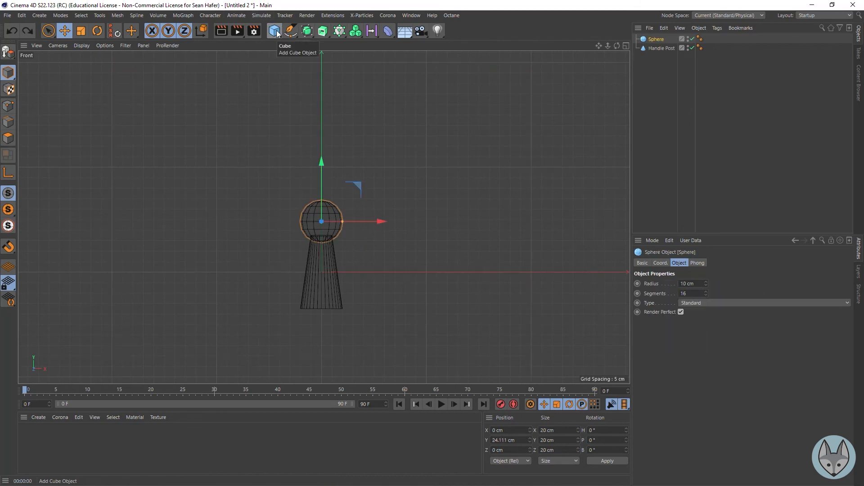
click(277, 31)
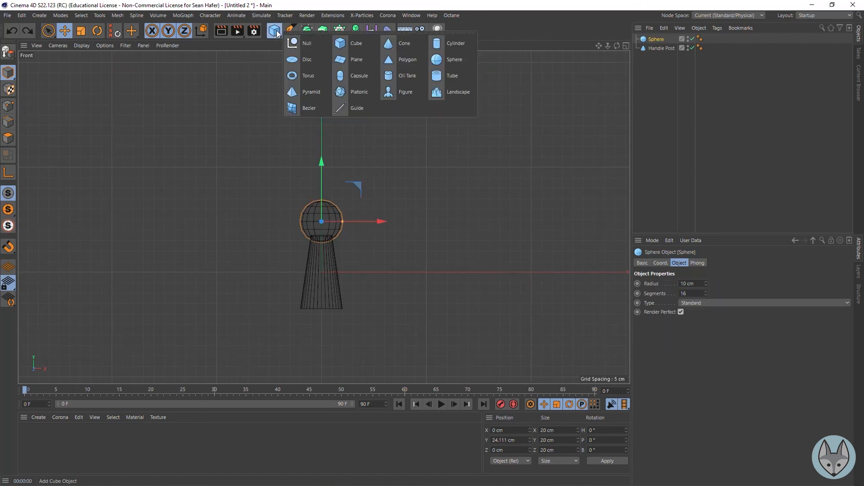
click(316, 76)
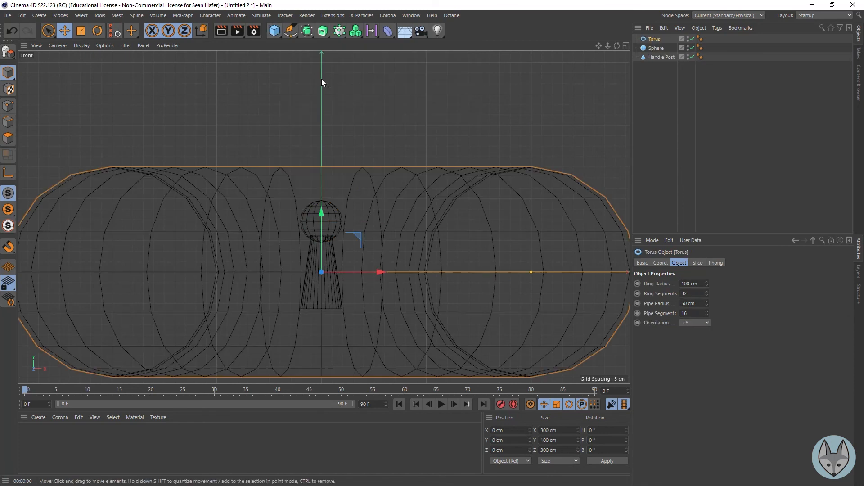
click(698, 323)
click(692, 367)
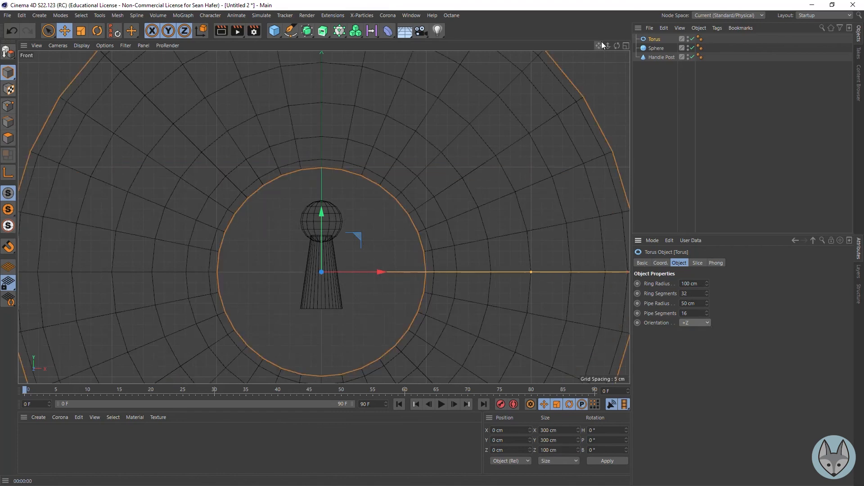
Step: Reshape the torus in the front view to a ring radius of about 136 cm and a pipe radius of about 9 cm
scroll(323, 217, down, 5)
scroll(323, 217, down, 2)
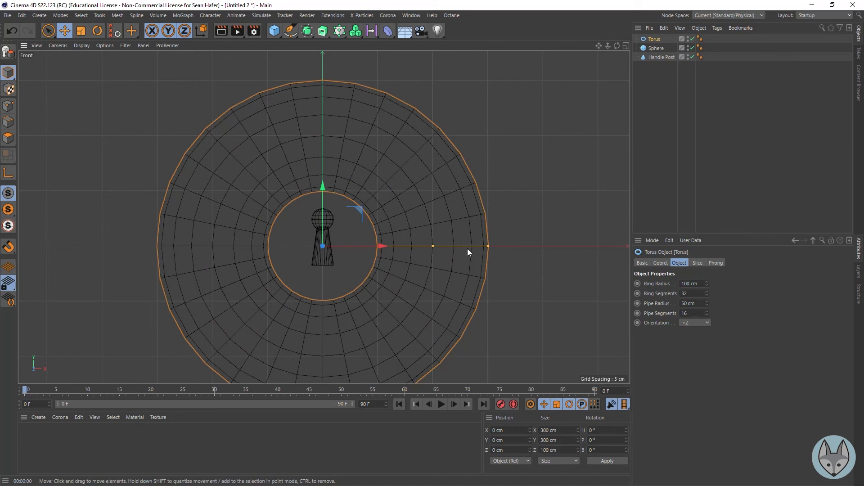
drag(433, 245, 472, 246)
drag(526, 246, 482, 261)
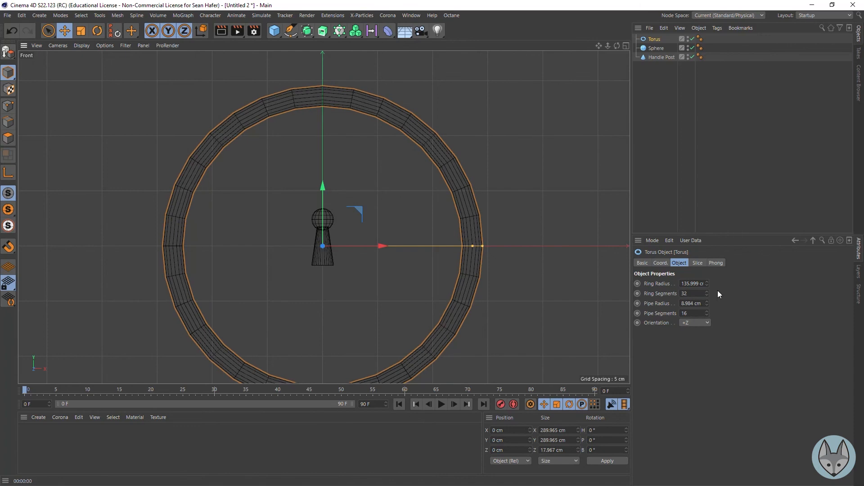
Step: Set the torus's ring radius to 25 cm and its pipe radius to 2 cm
click(682, 283)
text(25)
key(Tab)
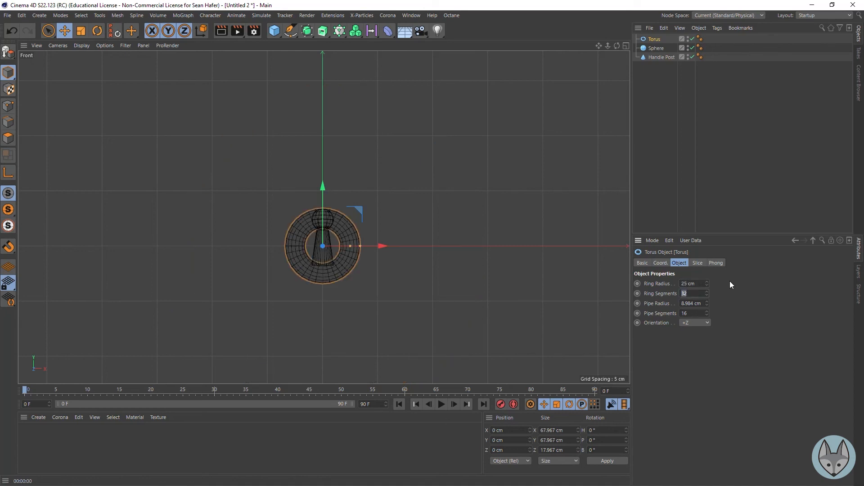
key(Tab)
text(2)
key(Tab)
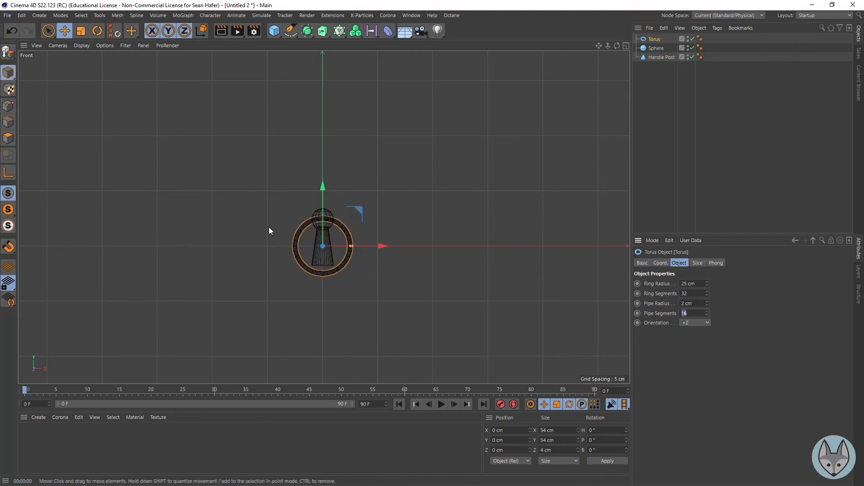
Step: Raise the torus along Y to about 48 cm so its lower edge passes through the sphere, and show all four views
scroll(331, 275, up, 5)
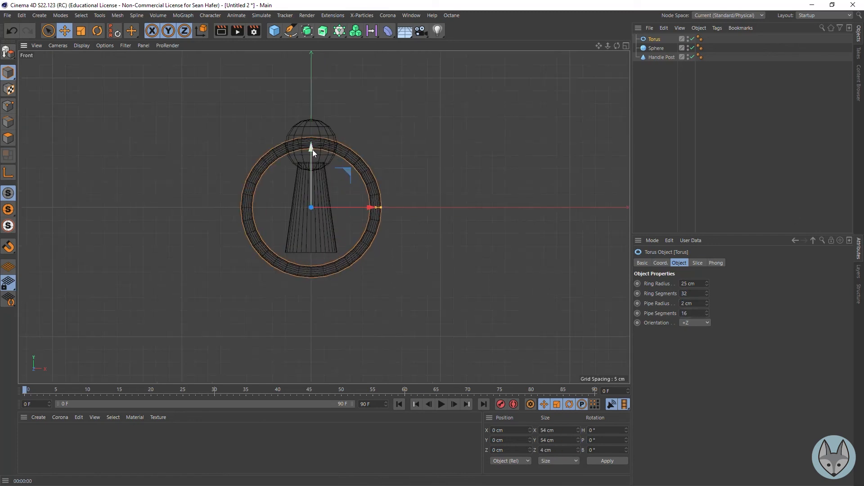
drag(312, 149, 303, 26)
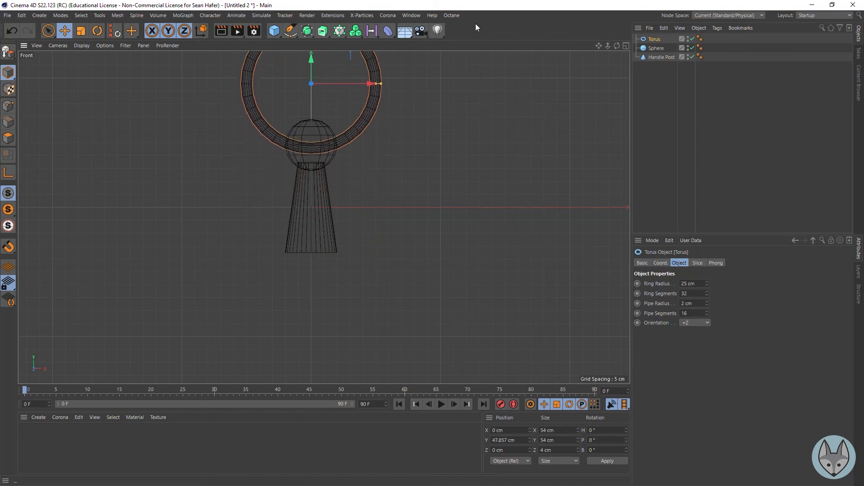
click(625, 46)
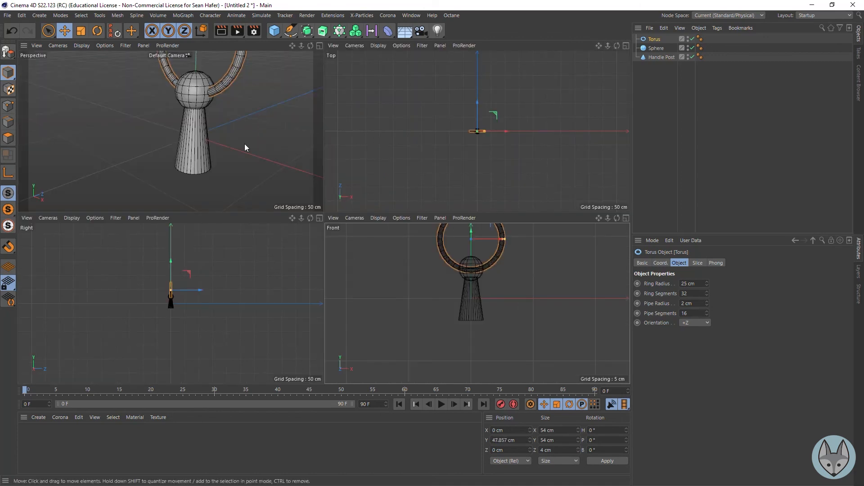
Step: Render previews of the whole handle and of a close-up of the torus in the perspective view to check its smoothness
alt+right_drag(291, 51, 252, 51)
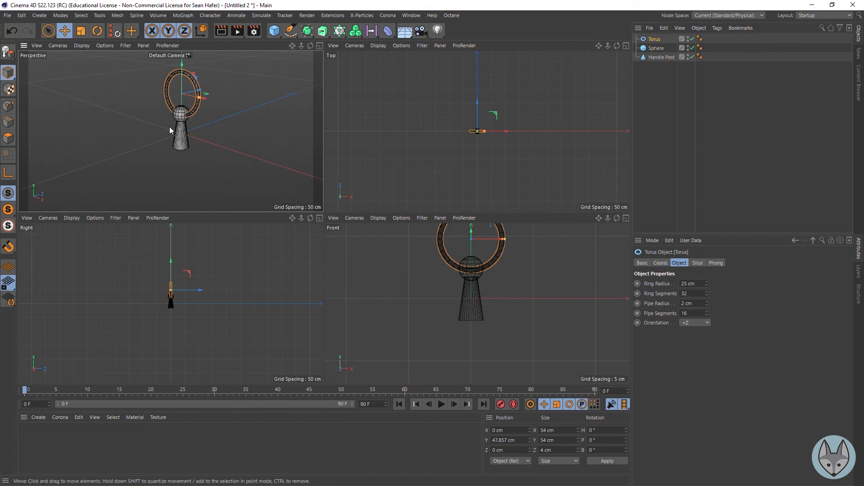
drag(291, 48, 299, 78)
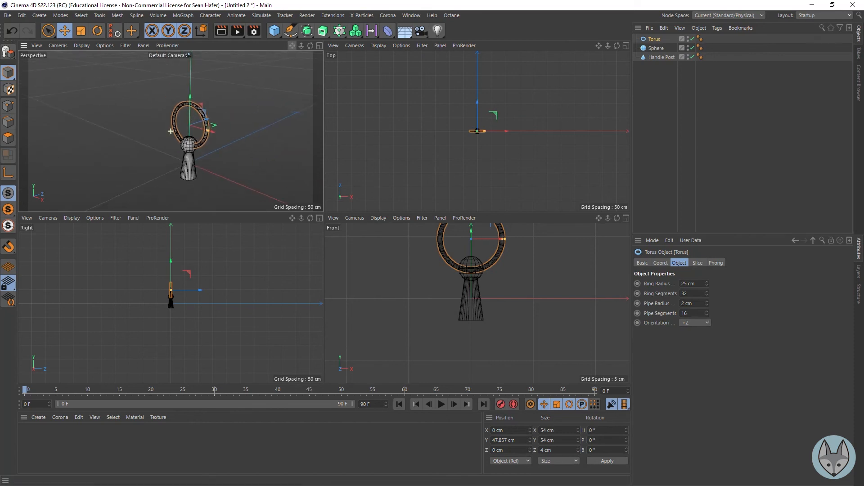
click(220, 33)
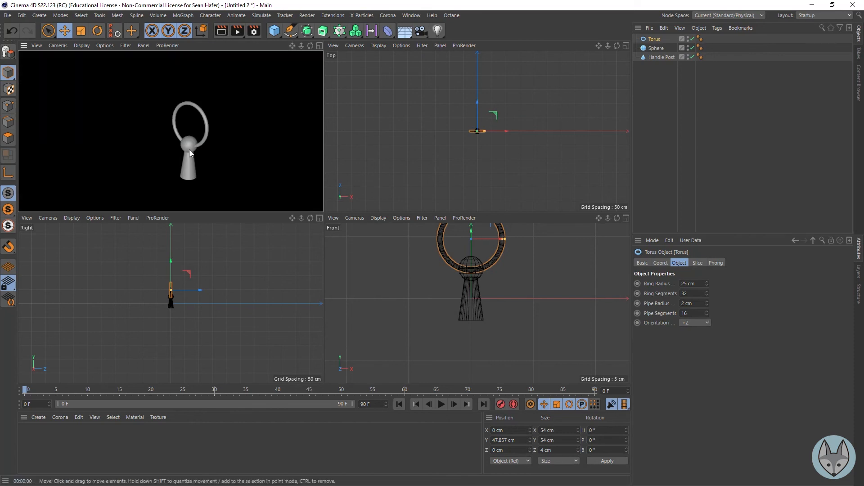
scroll(211, 113, up, 7)
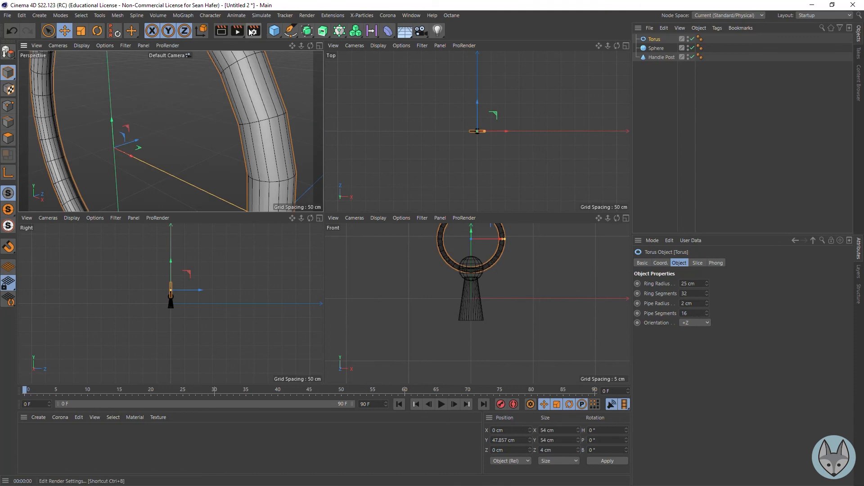
click(235, 33)
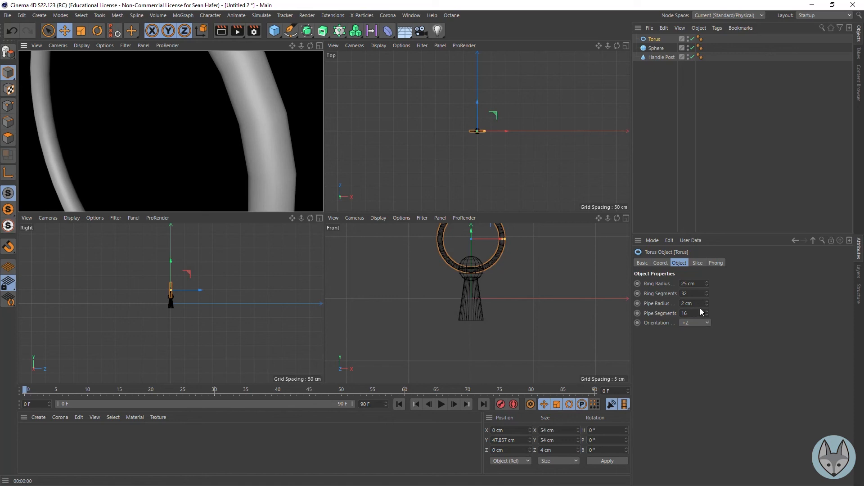
Step: Try 64 ring segments on the torus with a preview render, and settle on 96 ring segments
click(699, 293)
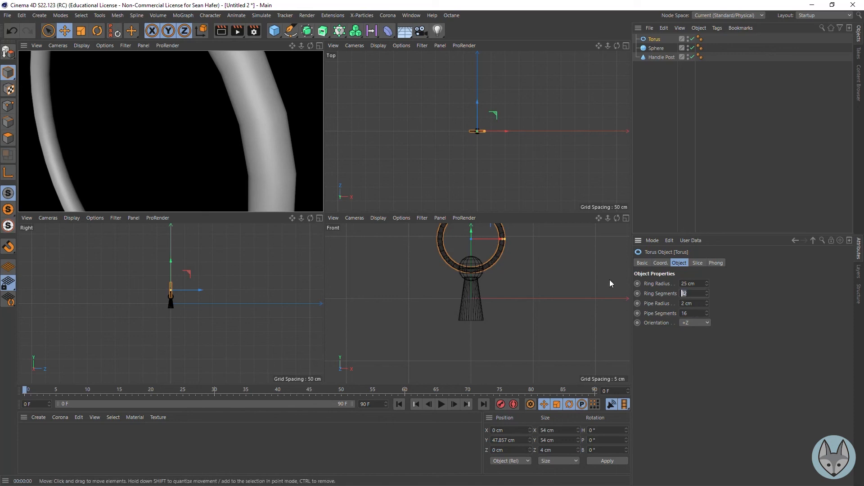
text(64)
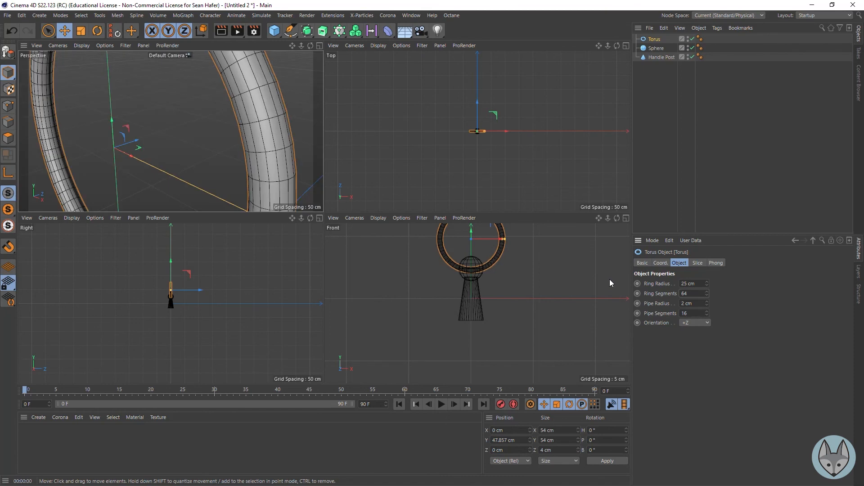
click(226, 31)
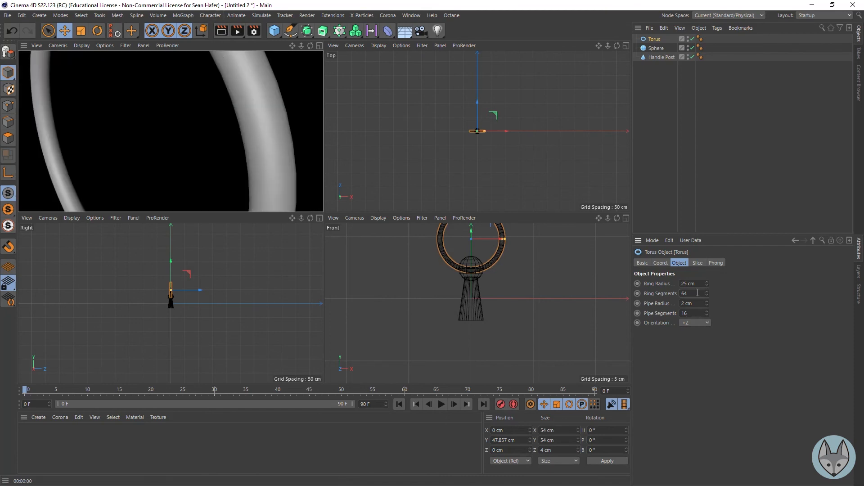
text(96)
key(Return)
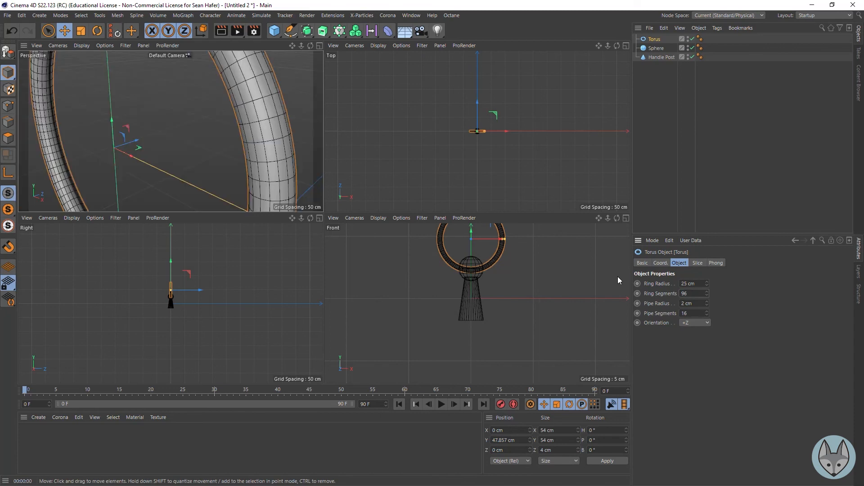
Step: Frame the complete handle in the perspective view and render a preview of it
right_drag(292, 44, 229, 45)
drag(292, 45, 317, 30)
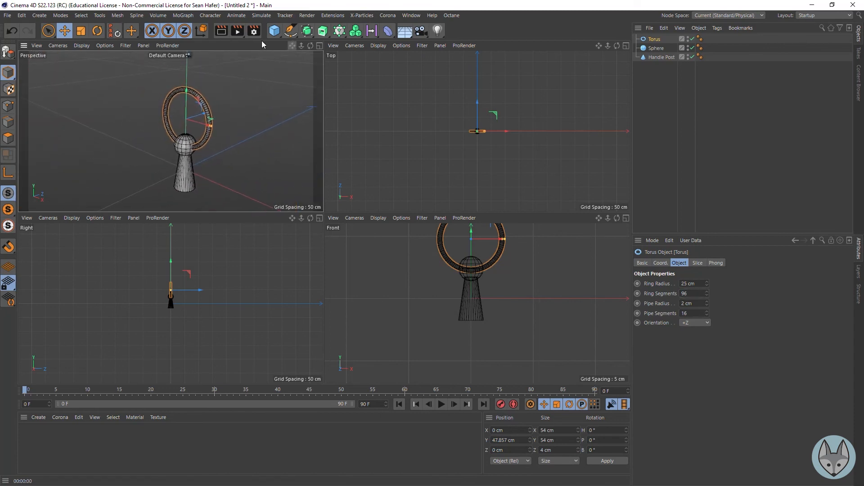
click(220, 31)
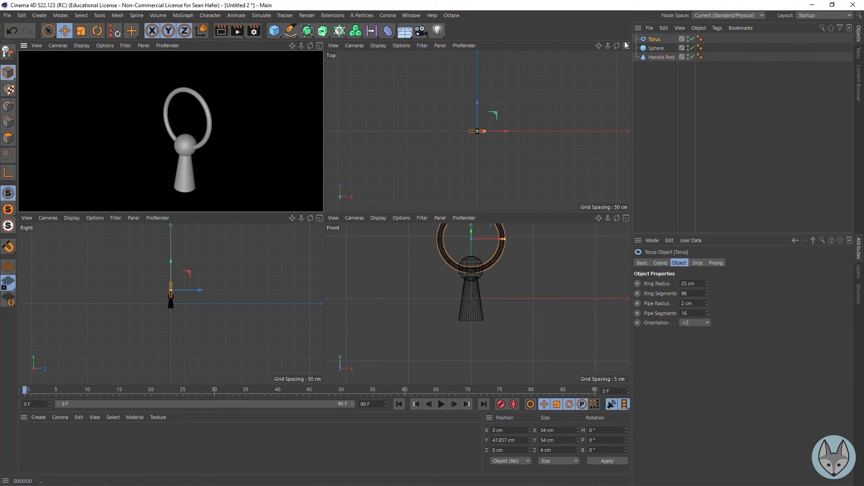
Step: Rename the torus object to Ring
double_click(655, 39)
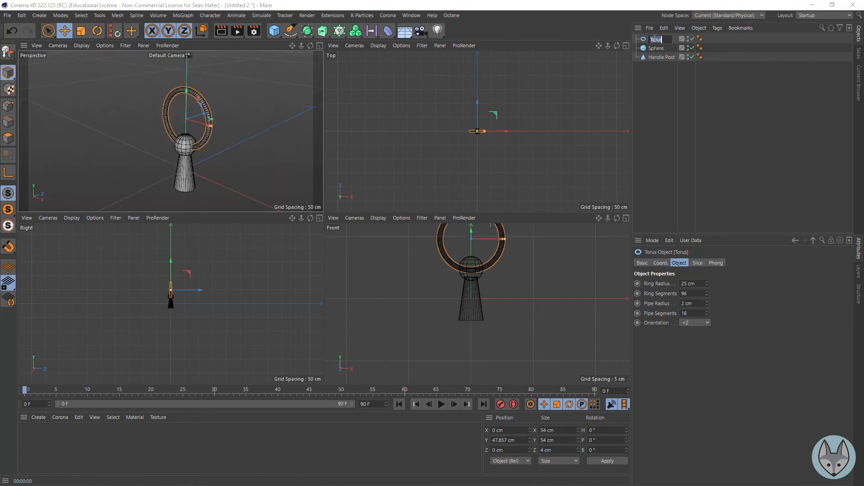
text(Ring)
key(Return)
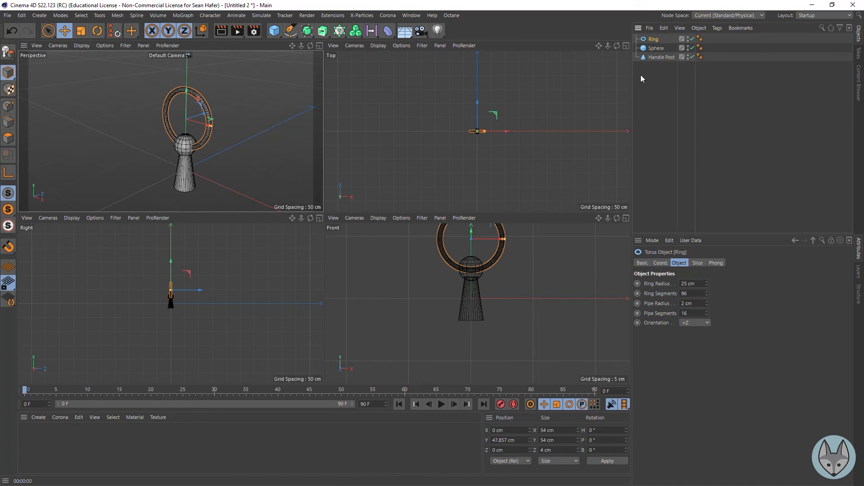
Step: Group the Ring, Sphere and Handle Post objects under one null
click(657, 56)
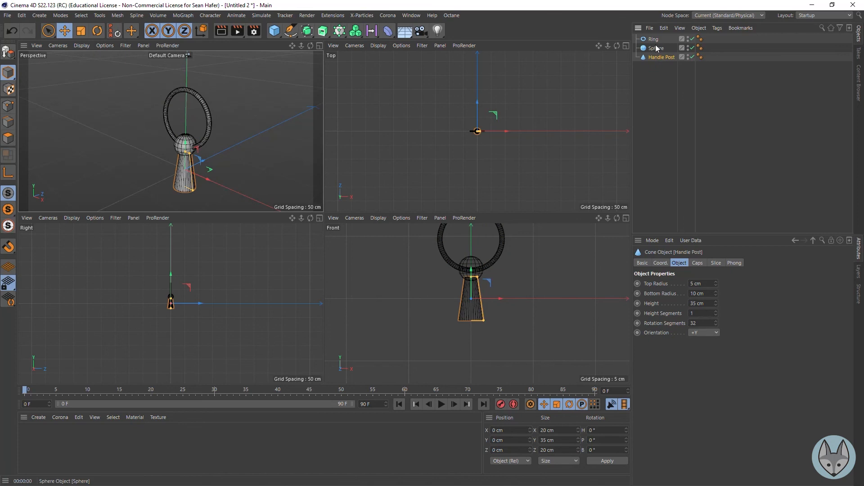
click(654, 40)
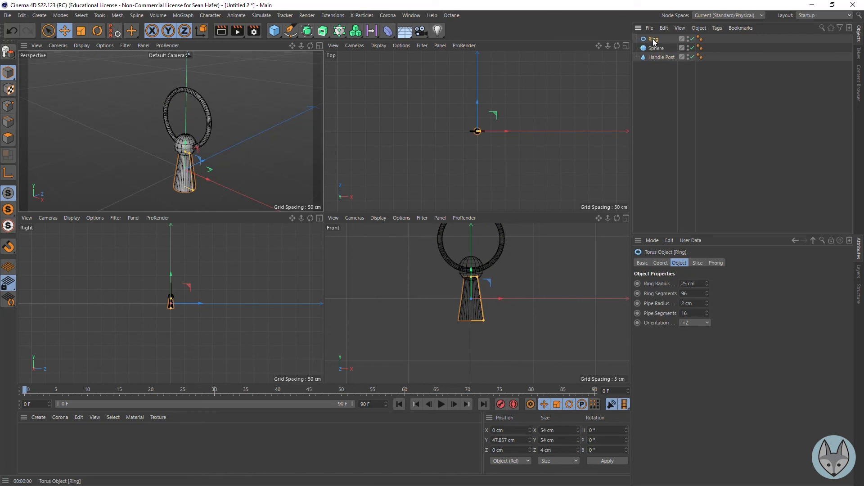
shift+click(656, 58)
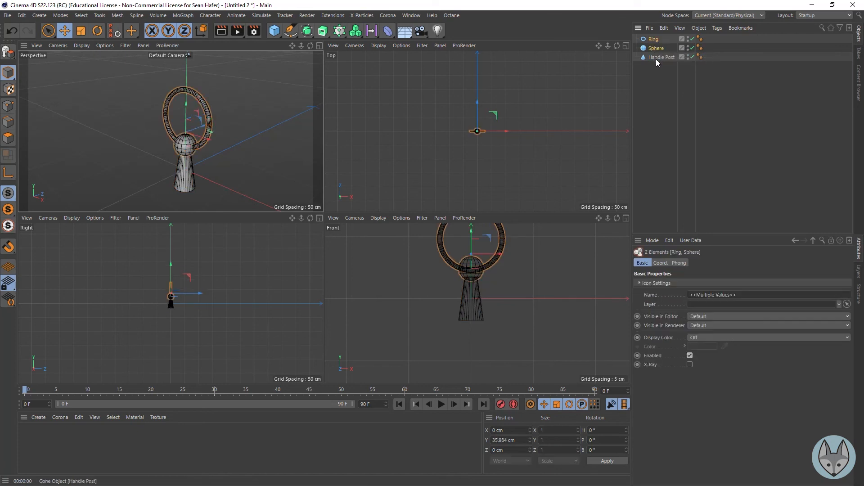
click(668, 88)
drag(669, 82, 641, 32)
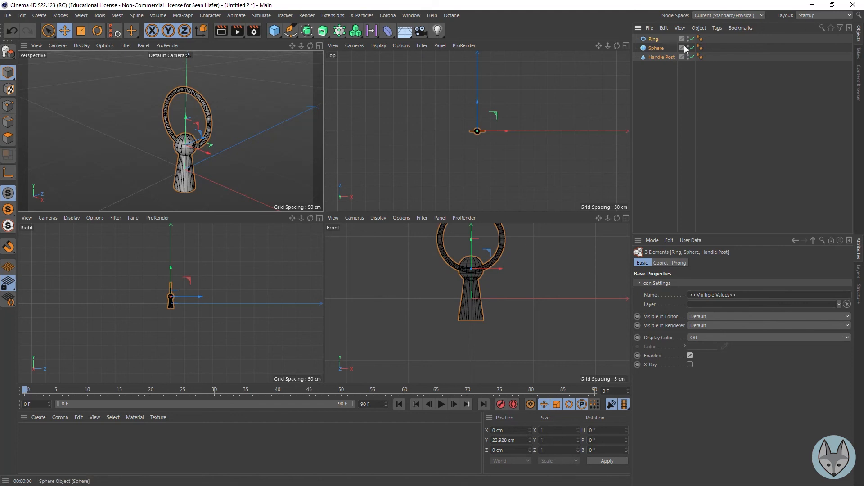
click(699, 29)
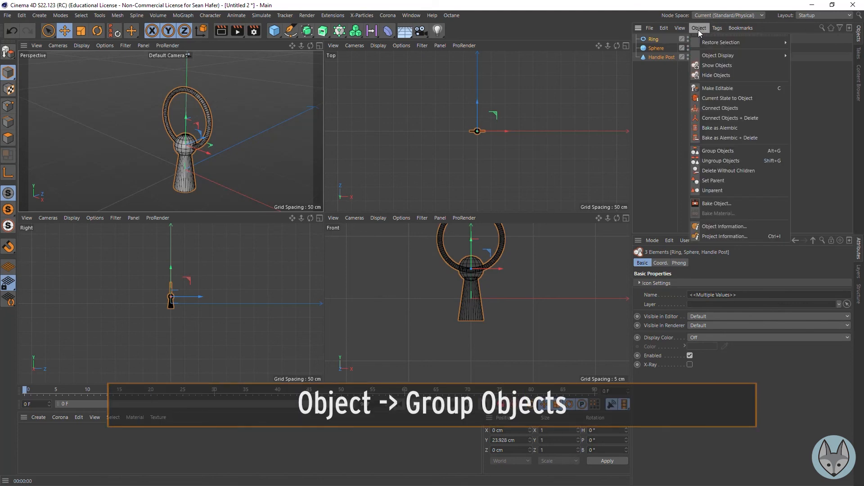
click(731, 151)
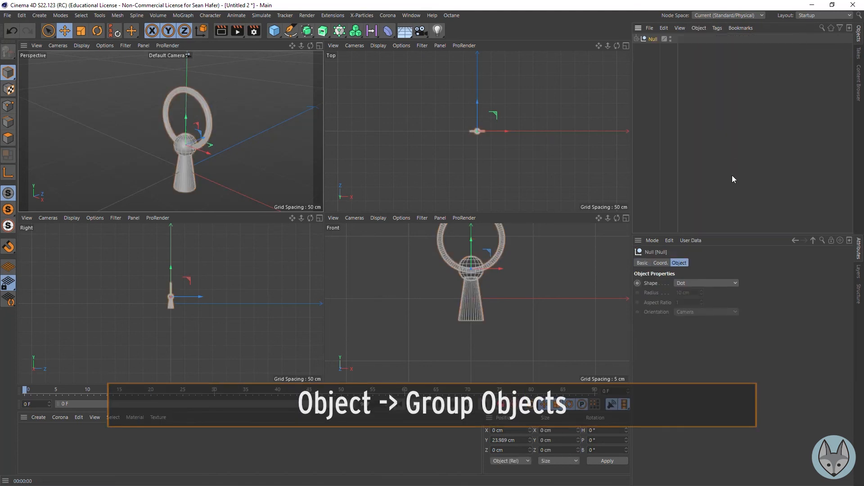
Step: Check the objects inside the new null group and rename the group to Clock Handle
click(636, 39)
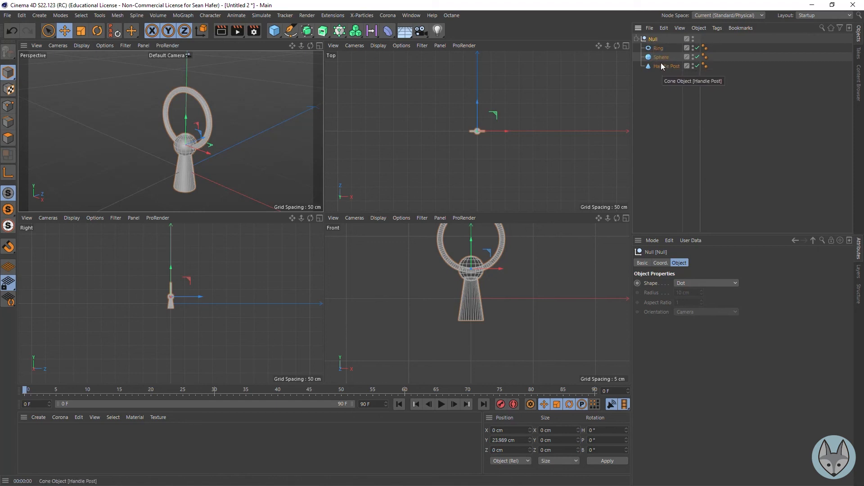
click(635, 39)
click(635, 39)
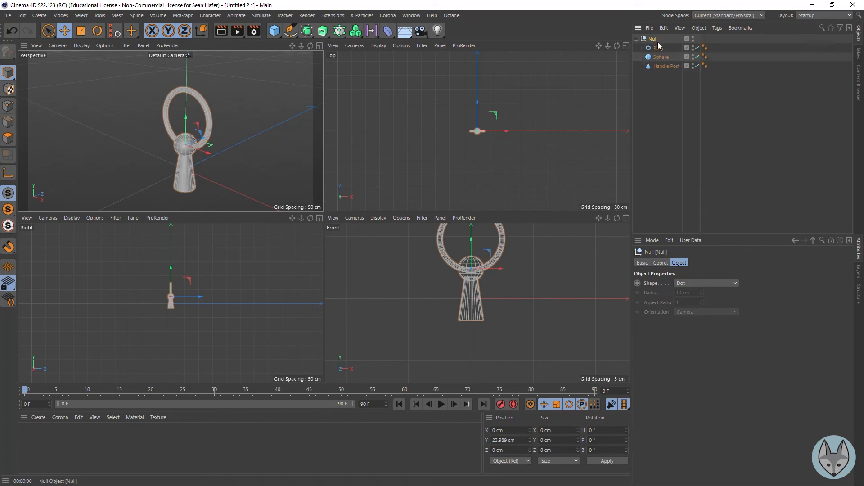
double_click(654, 39)
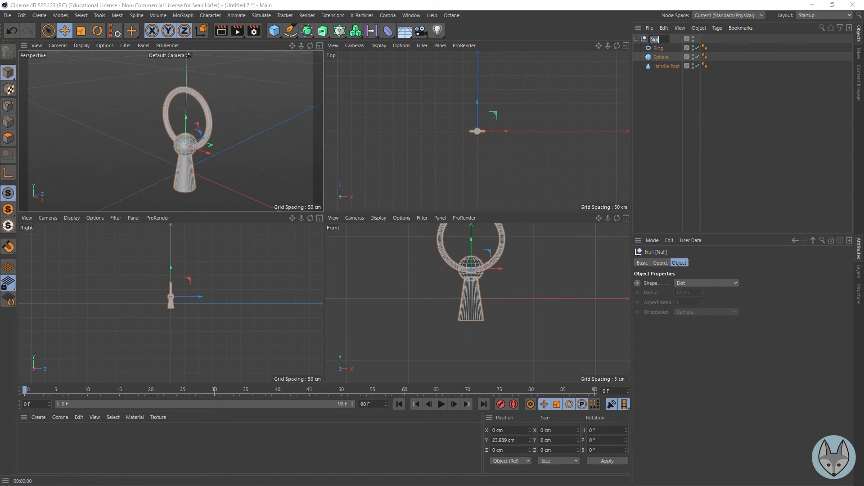
text(g)
text(lock)
key(BackSpace)
key(BackSpace)
key(BackSpace)
key(BackSpace)
key(BackSpace)
text(Handle)
key(Return)
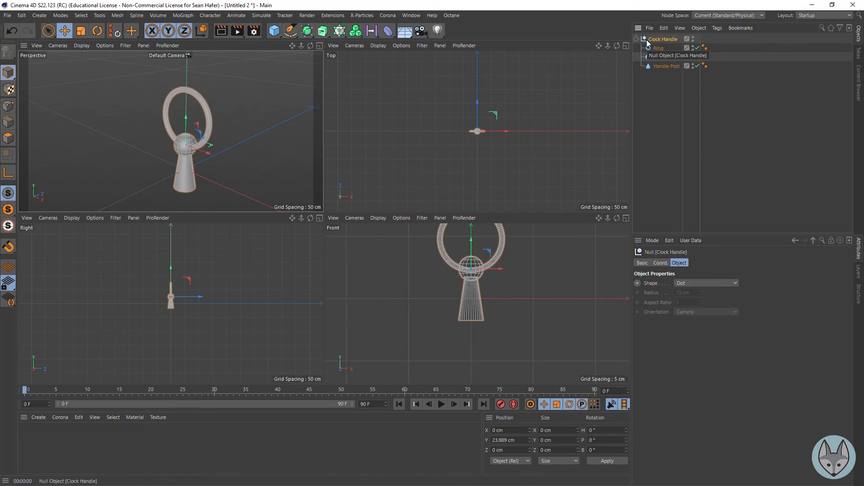
click(636, 38)
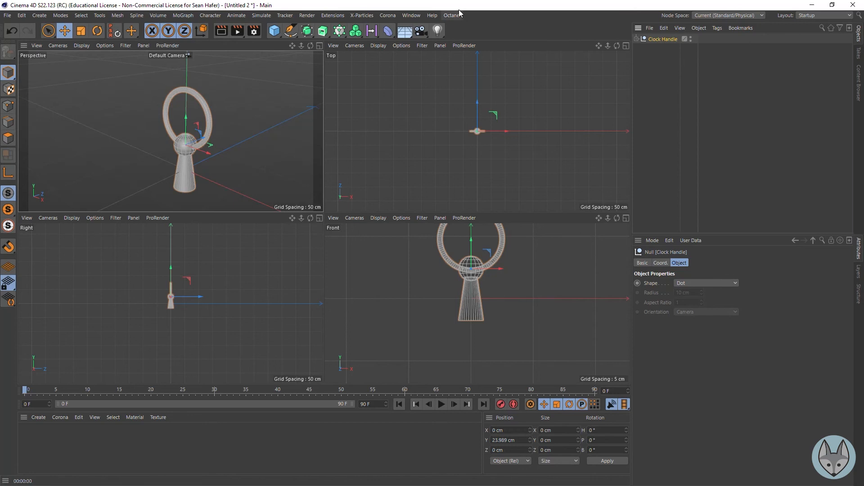
Step: Switch to the C4D Clock Primitives.c4d project and paste the Clock Handle group into it
click(412, 15)
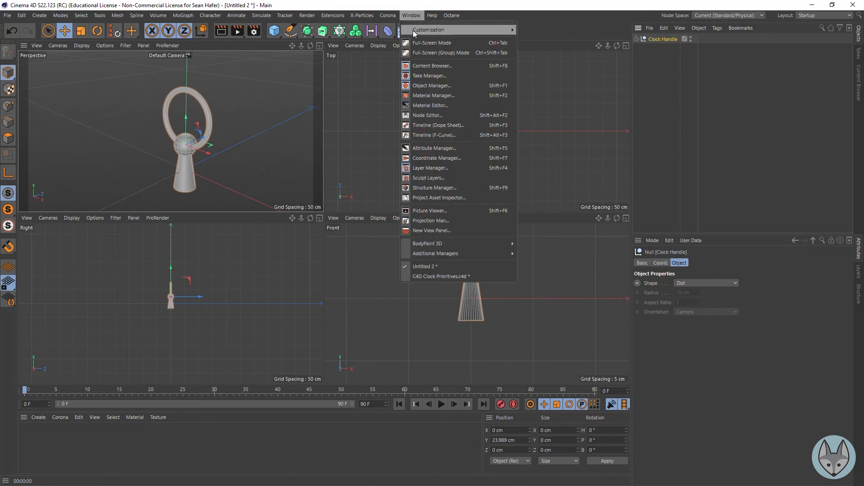
click(457, 278)
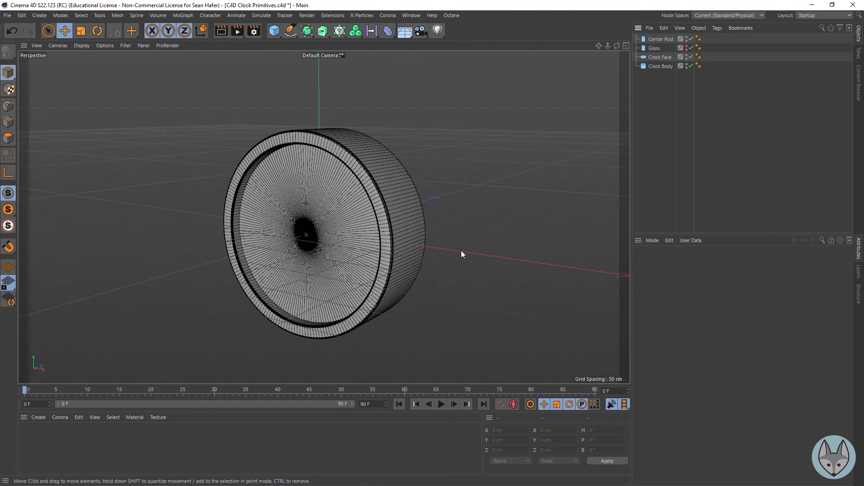
key(ctrl+v)
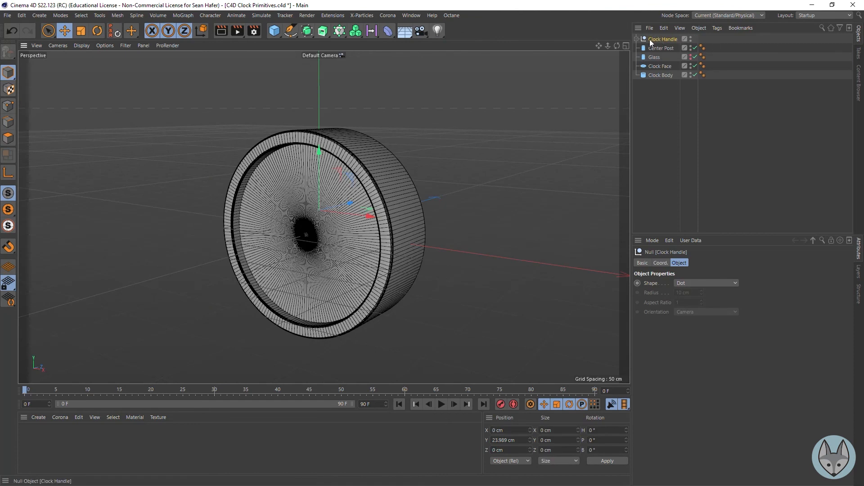
click(636, 40)
click(636, 39)
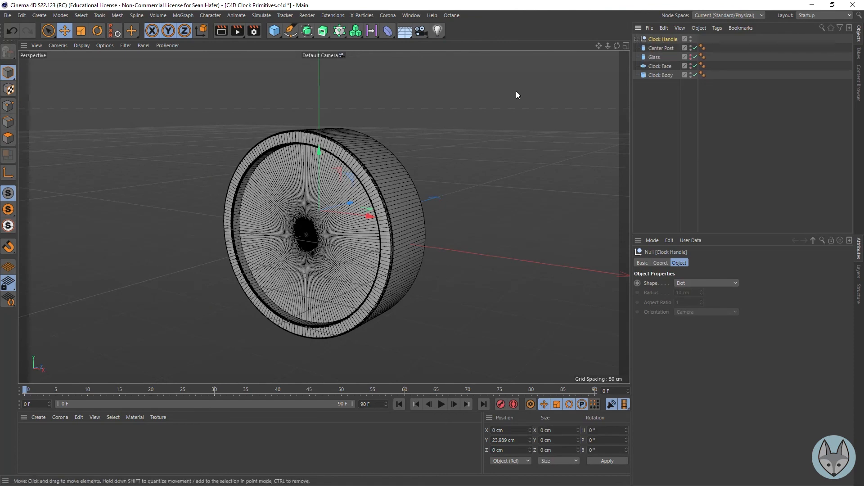
Step: Move the Clock Handle group up along Y to about 152 cm so the post sits on top of the clock body
click(66, 31)
click(8, 74)
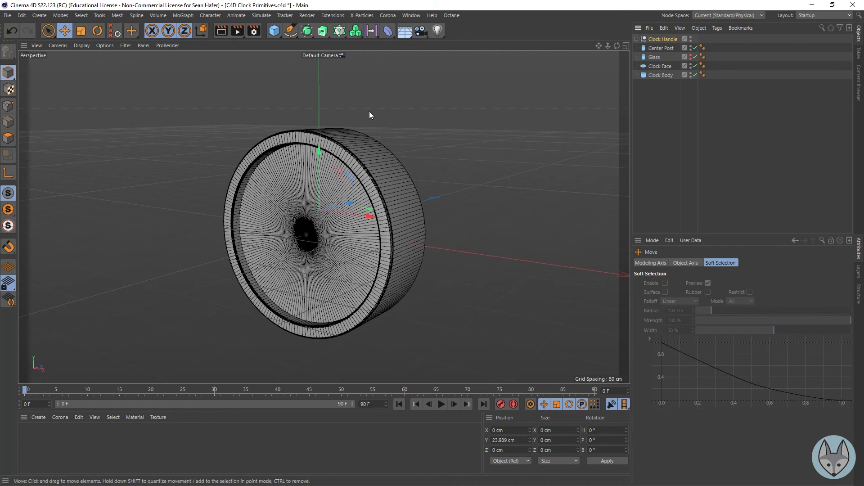
click(668, 40)
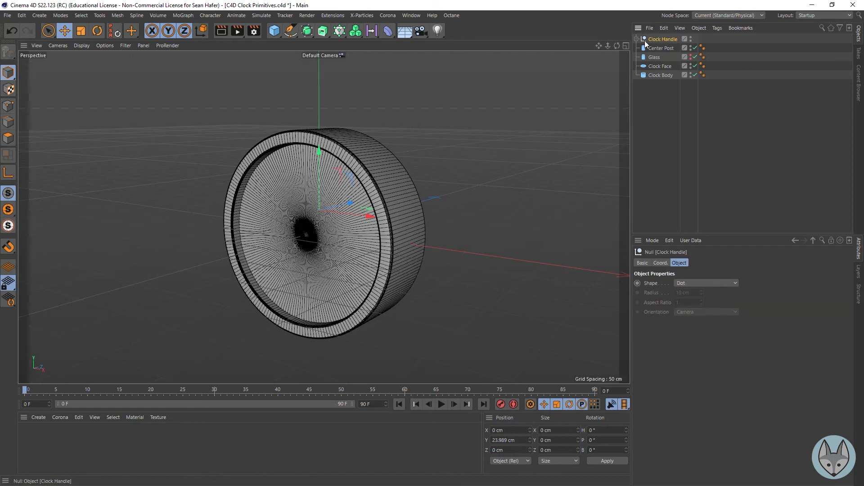
drag(321, 149, 318, 12)
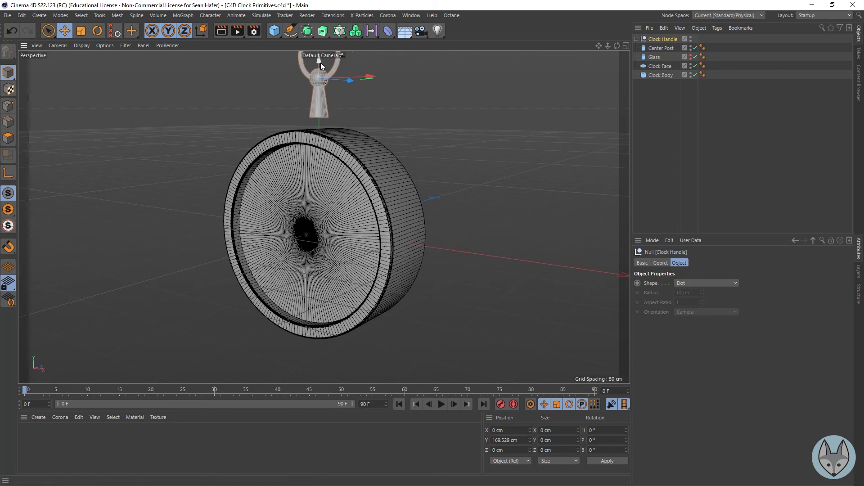
drag(321, 63, 319, 81)
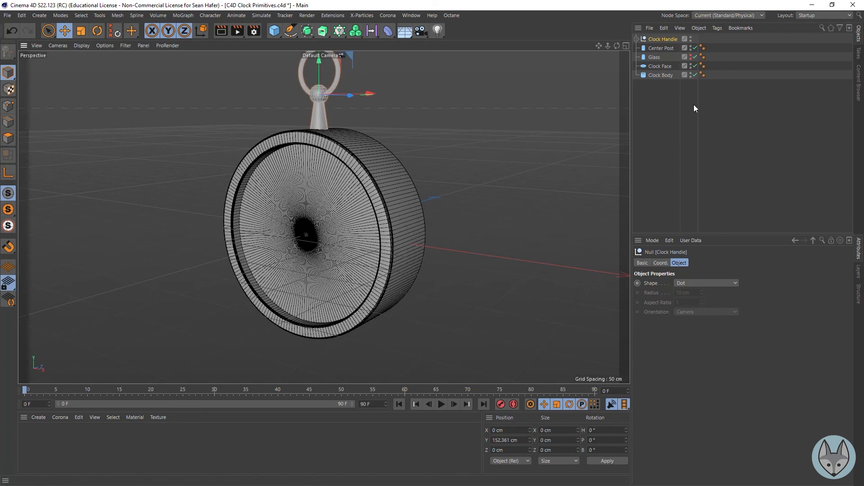
Step: Frame the clock with its handle, render a preview of it and save the project
drag(600, 47, 618, 78)
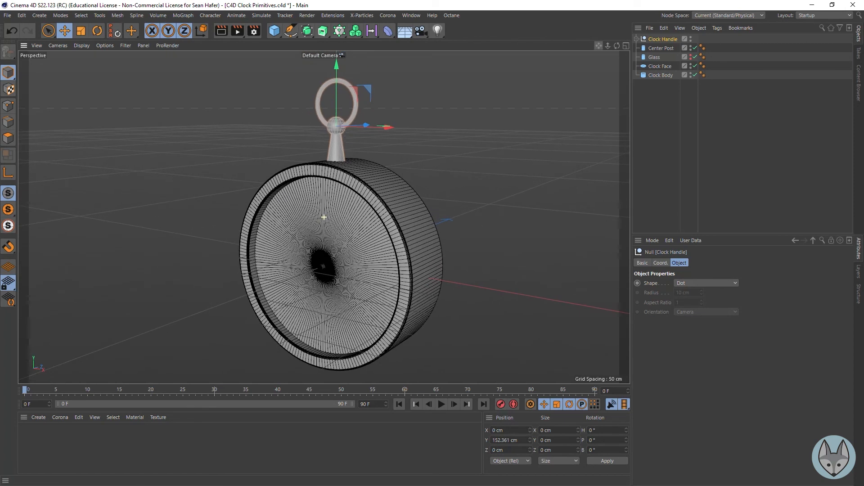
click(222, 31)
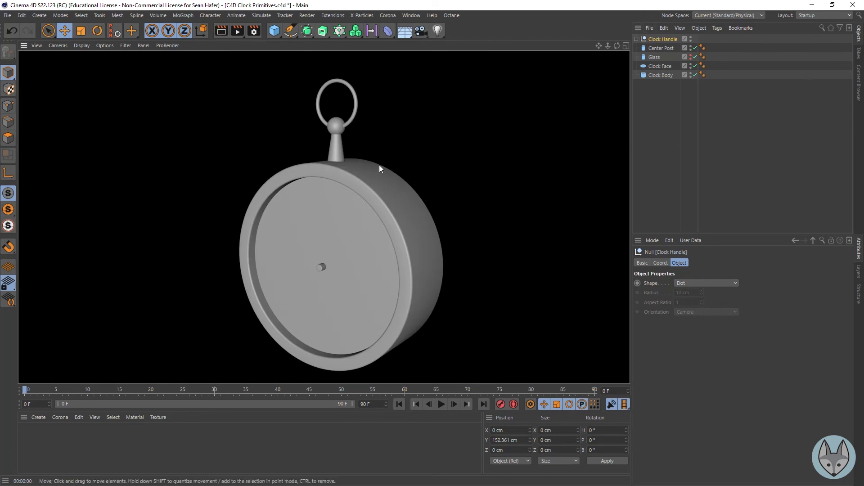
key(ctrl+s)
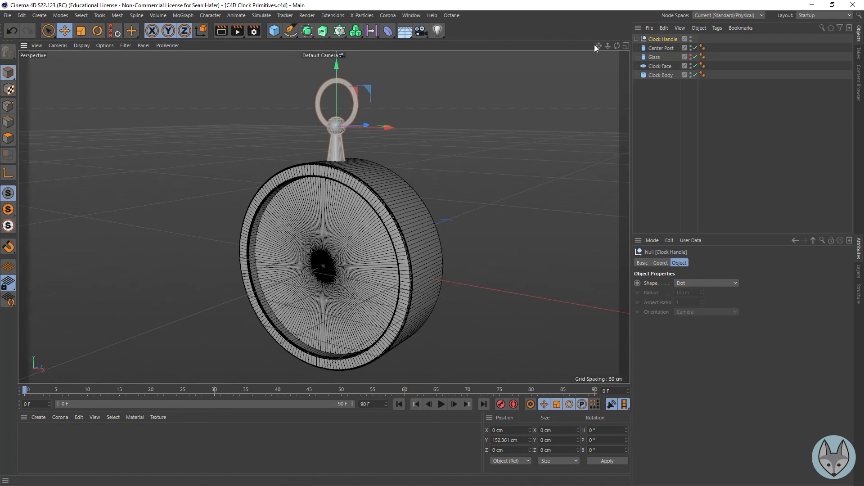
Step: Try duplicating the Clock Handle group below Clock Body in the object hierarchy, undoing each copy
right_drag(598, 46, 580, 46)
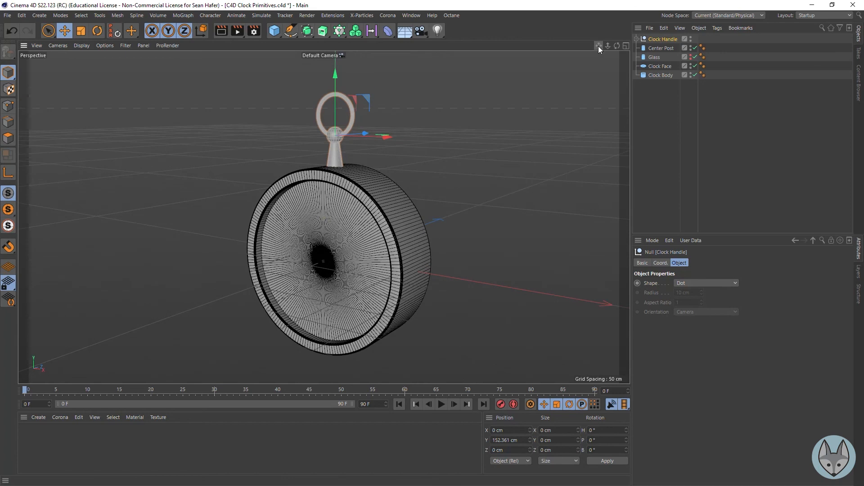
drag(598, 47, 626, 27)
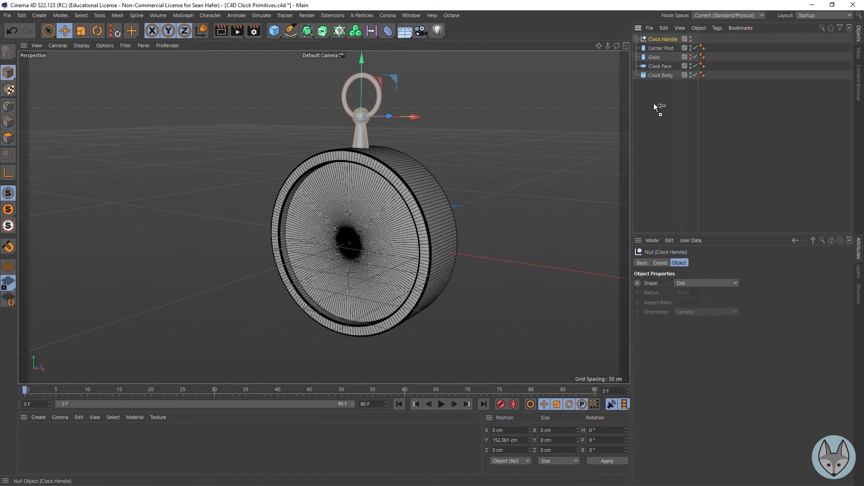
ctrl+drag(654, 104, 655, 105)
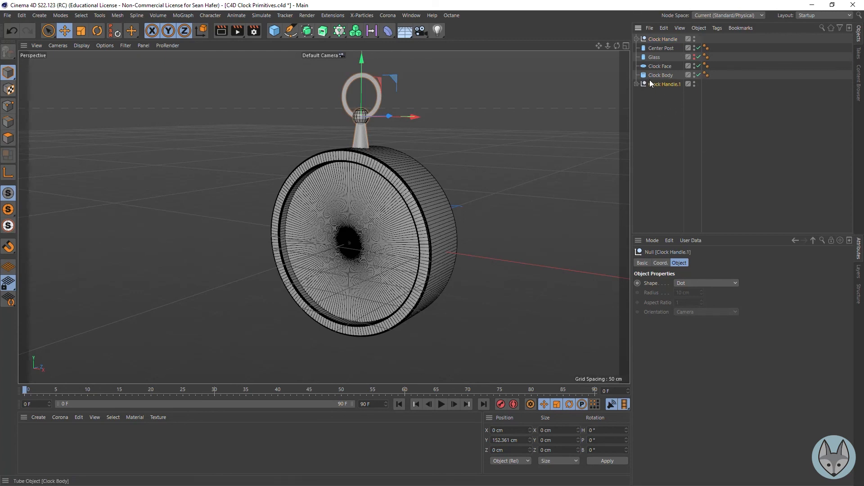
key(ctrl+z)
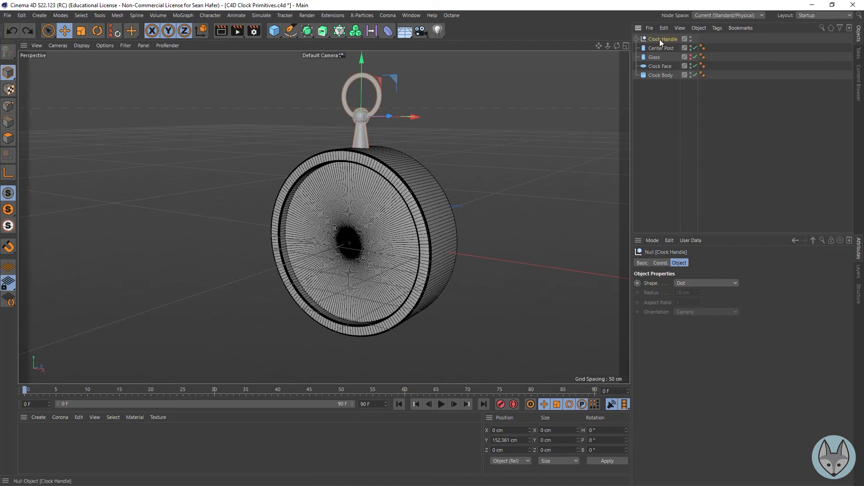
drag(660, 38, 660, 66)
ctrl+drag(658, 105, 658, 104)
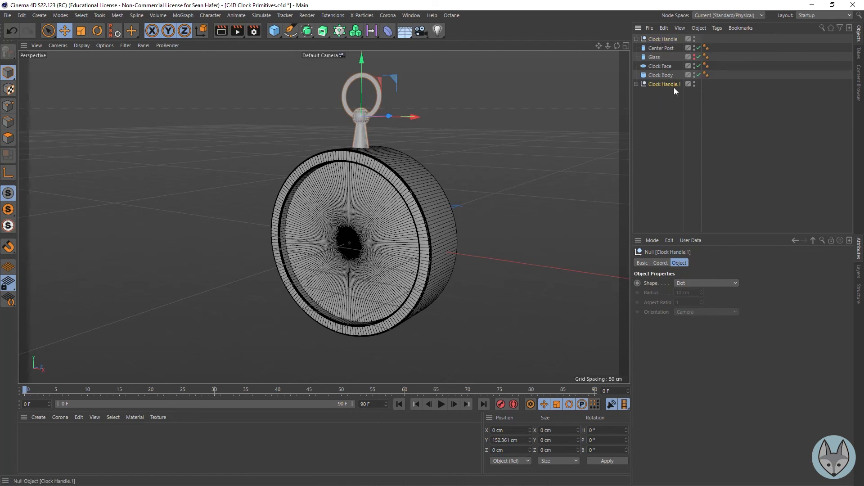
key(ctrl+z)
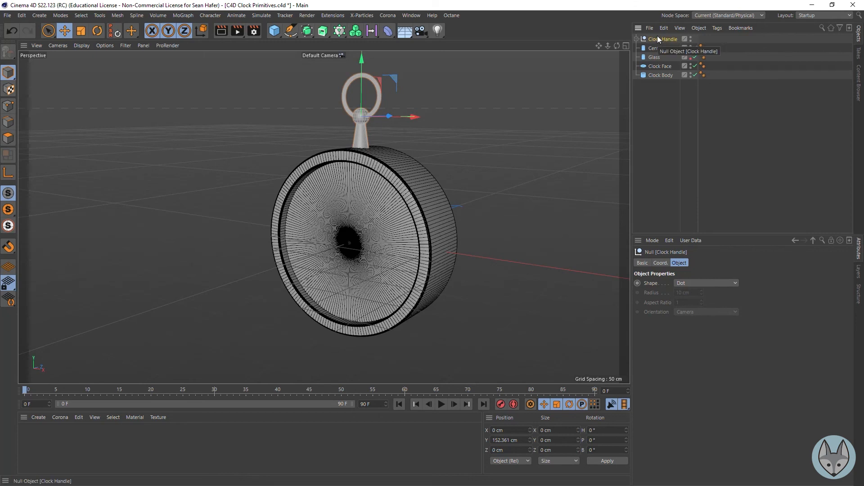
Step: Duplicate the Clock Handle group by copy and paste and rename the copy to Leg
key(ctrl+c)
key(ctrl+v)
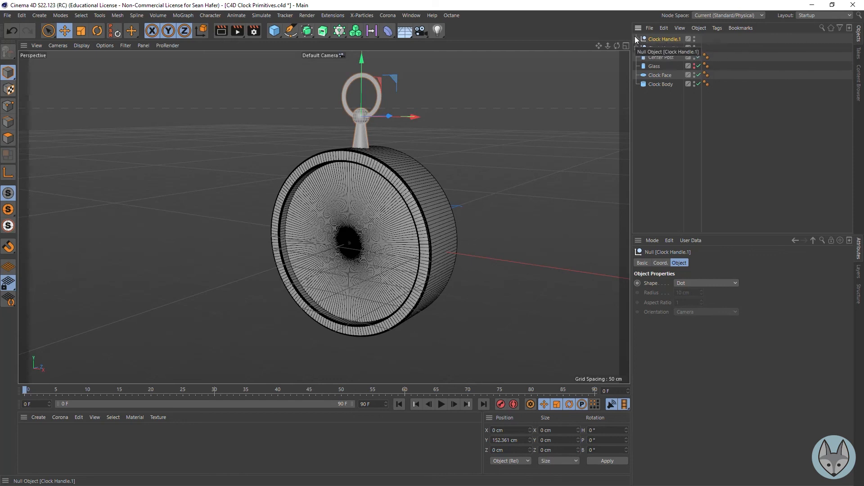
double_click(665, 39)
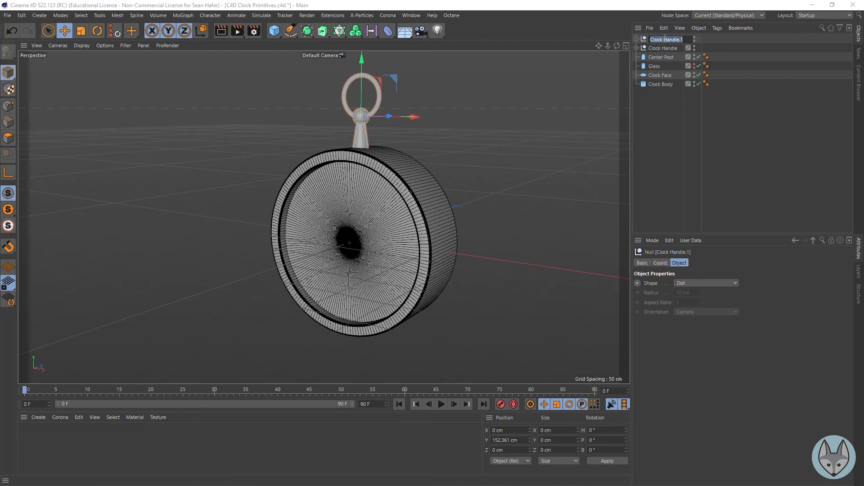
text(Leg)
key(Return)
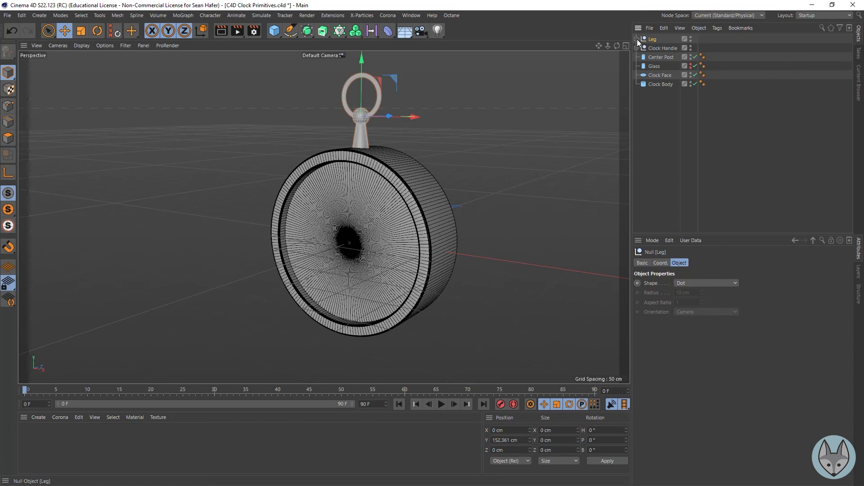
Step: Delete the Ring from the Leg group and check that the Clock Handle group still has its own
click(636, 39)
click(661, 54)
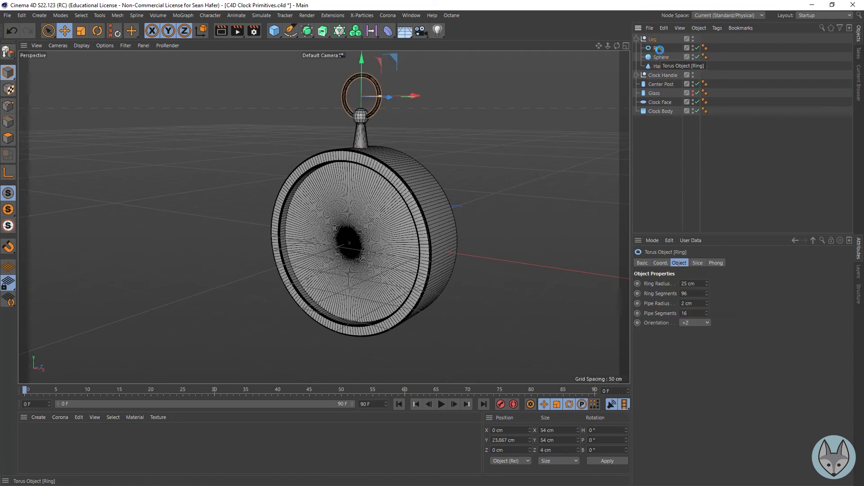
key(Delete)
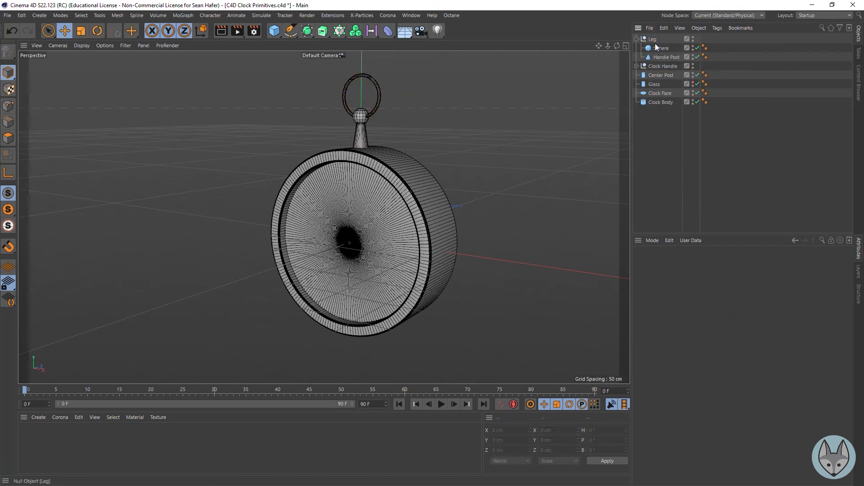
click(637, 67)
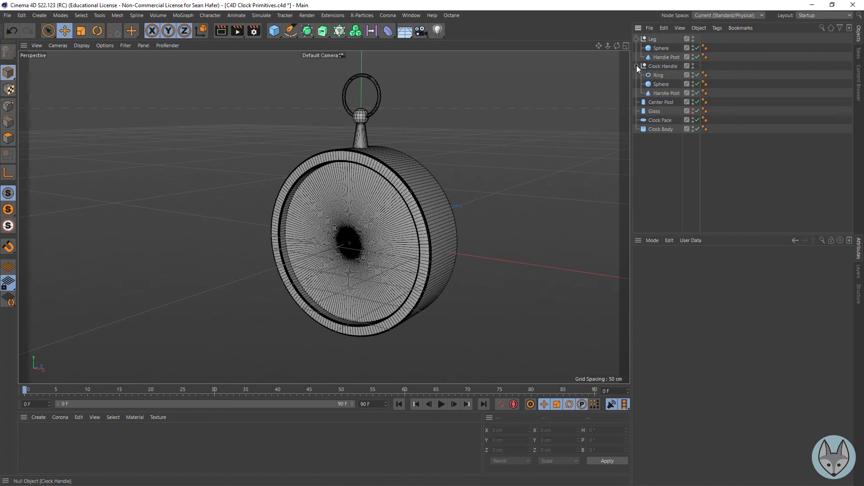
click(636, 66)
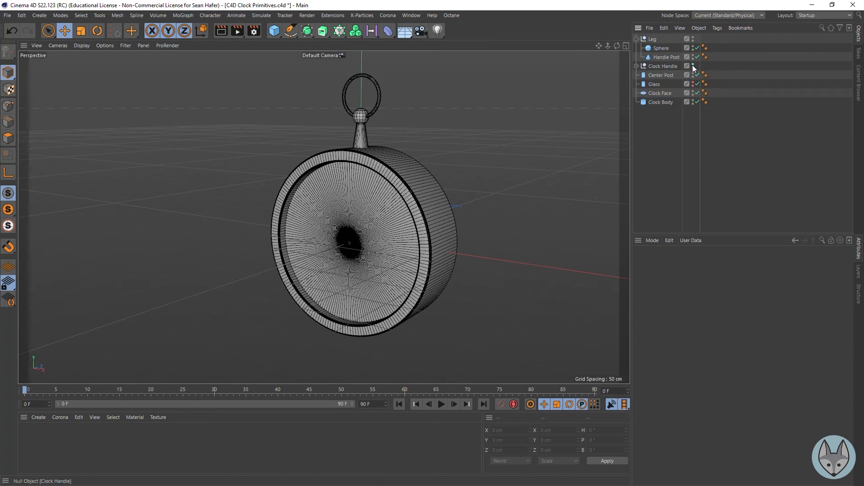
Step: Hide the Clock Handle group and select the Leg group in an enlarged Front view of the clock
click(693, 65)
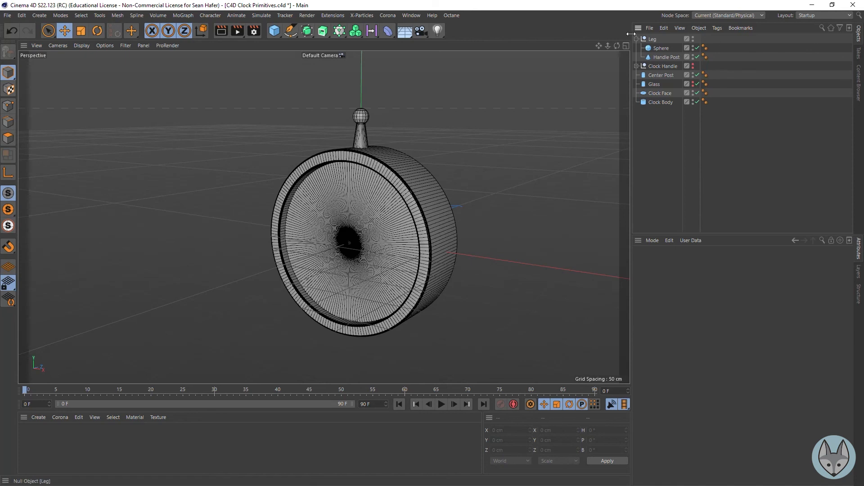
click(652, 39)
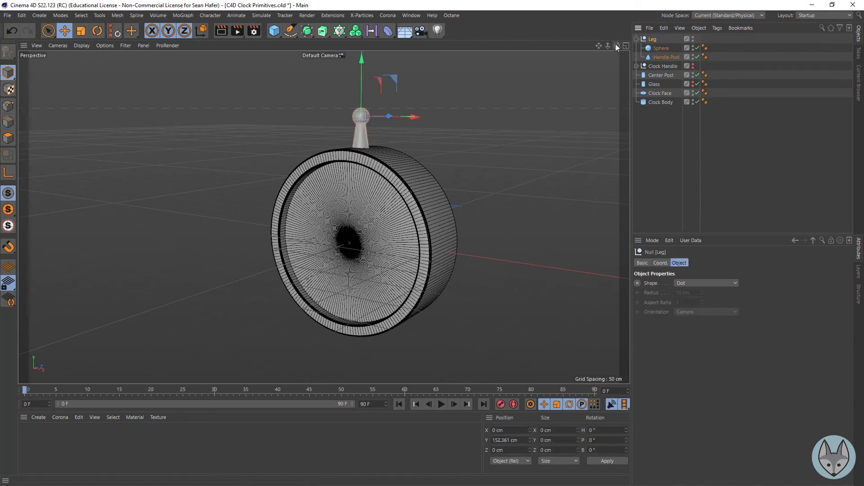
drag(622, 46, 389, 333)
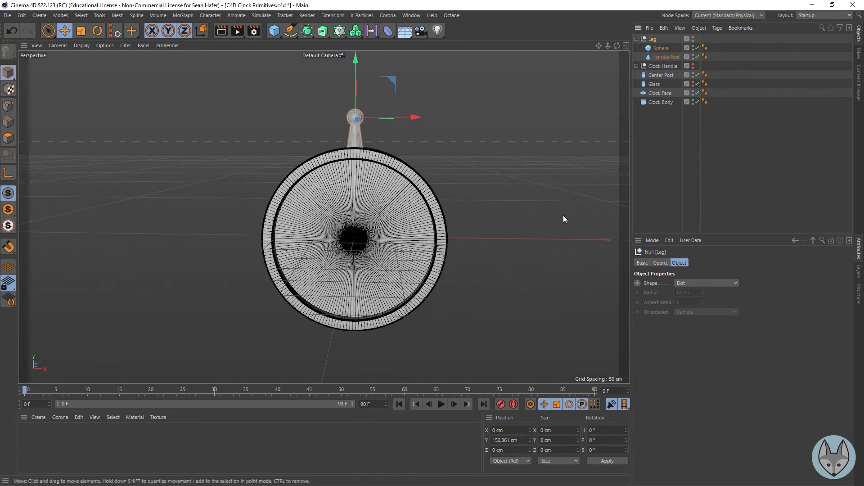
click(626, 45)
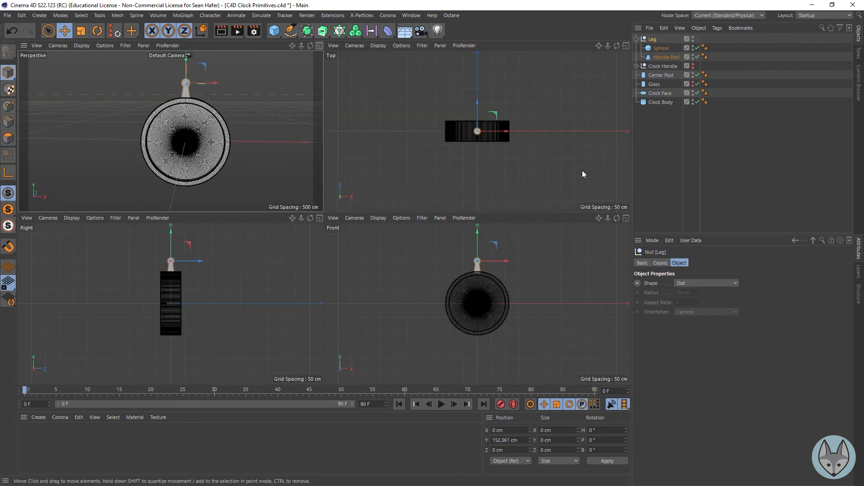
click(626, 218)
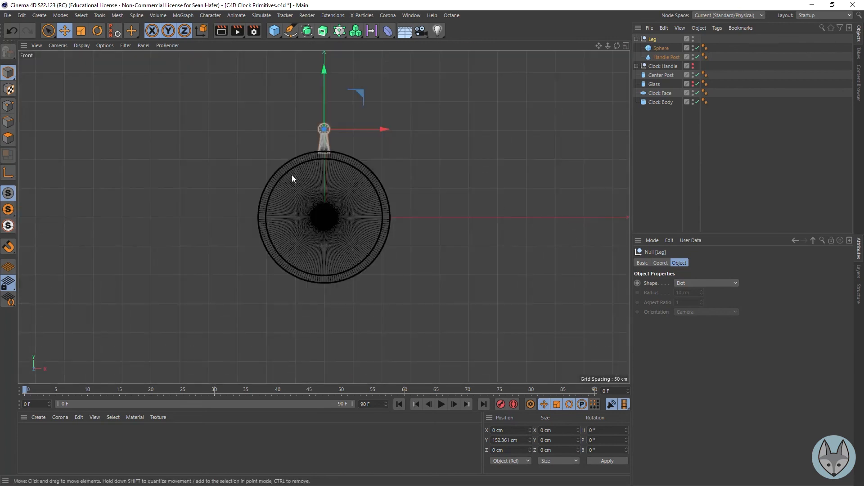
scroll(295, 177, up, 4)
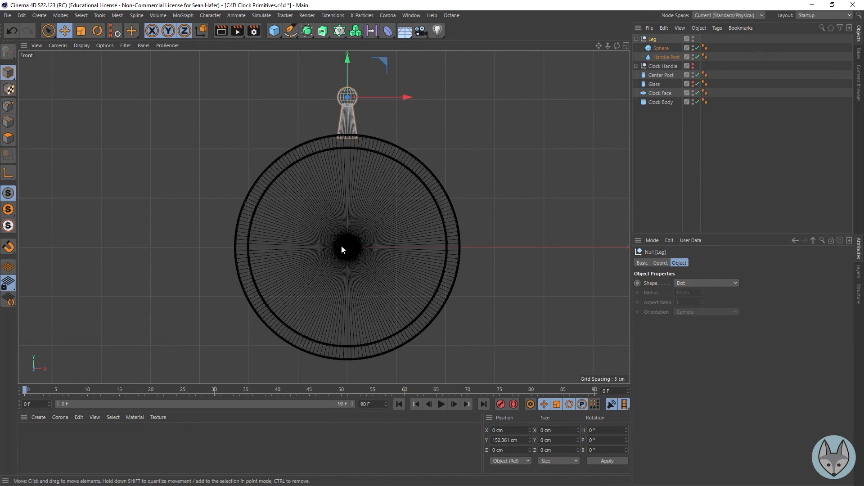
click(659, 48)
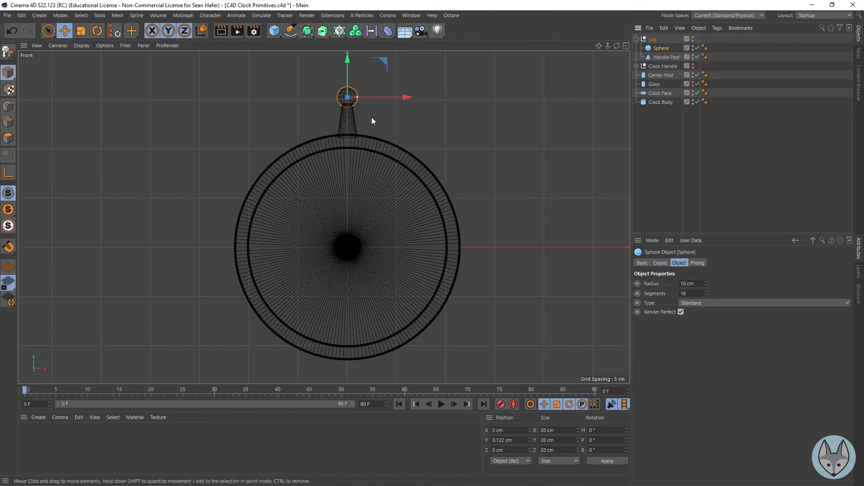
click(651, 41)
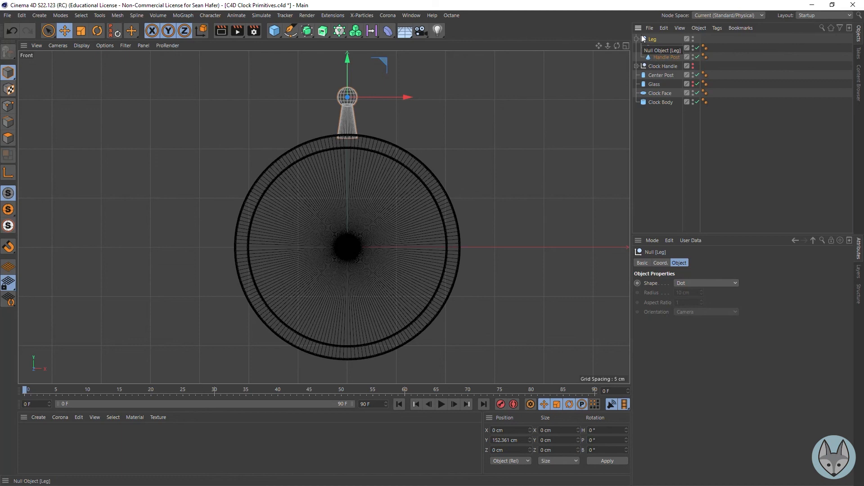
Step: Try moving the Leg group's axis near the clock's centre and rotating the leg around it, undoing both changes
click(9, 172)
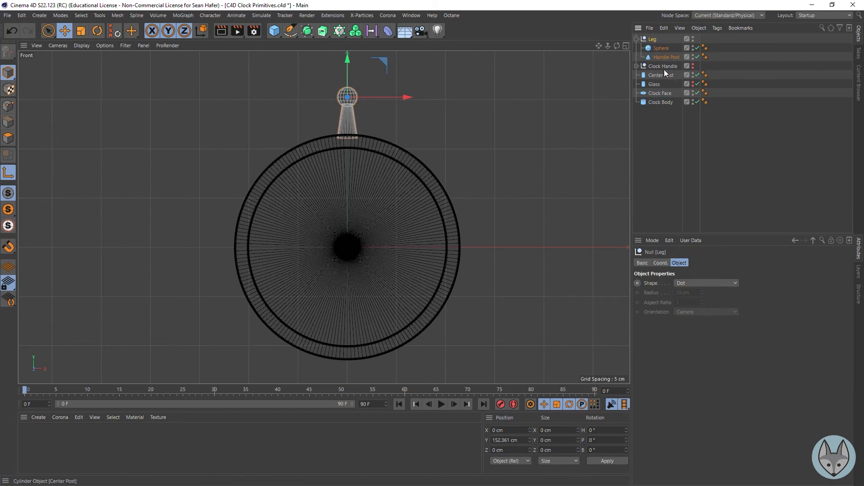
drag(349, 58, 376, 225)
click(95, 31)
key(ctrl+z)
key(l)
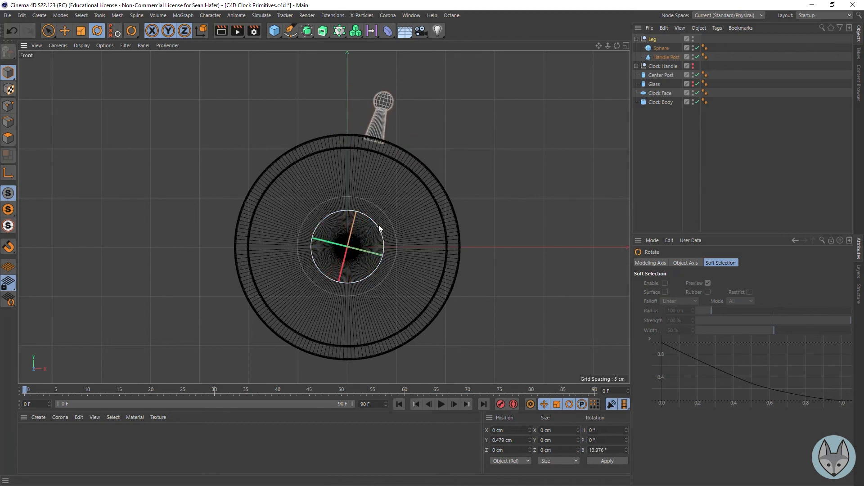
key(ctrl+z)
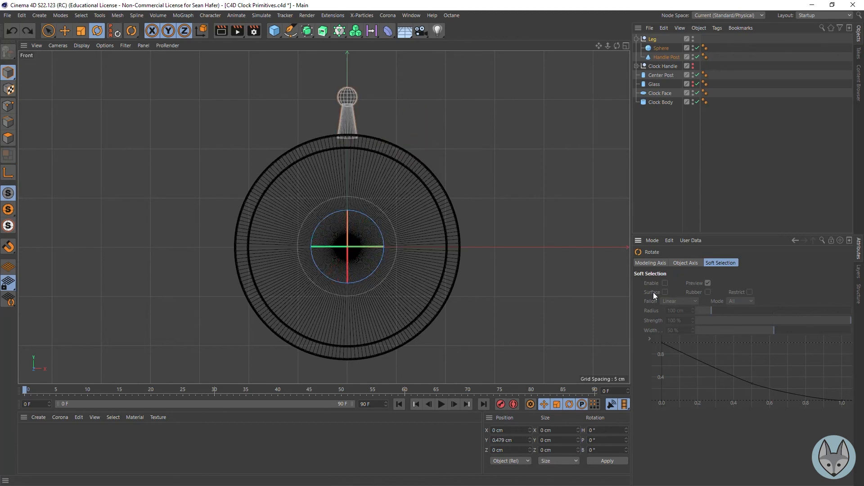
key(ctrl+z)
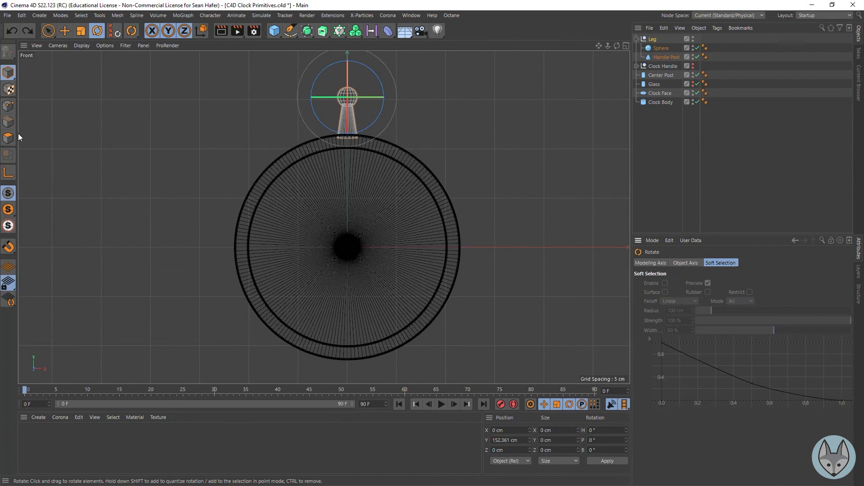
Step: Move only the Leg group's axis down to the clock's centre by setting its Y position to 0 cm
click(8, 173)
click(64, 31)
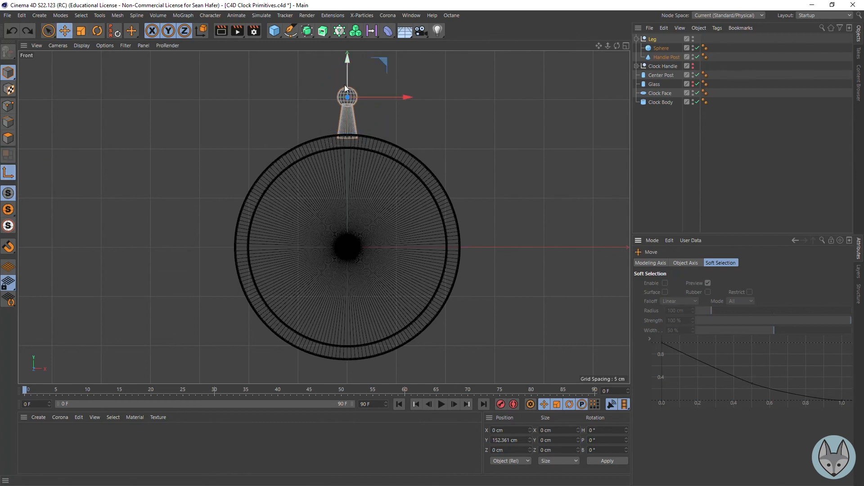
drag(349, 62, 343, 139)
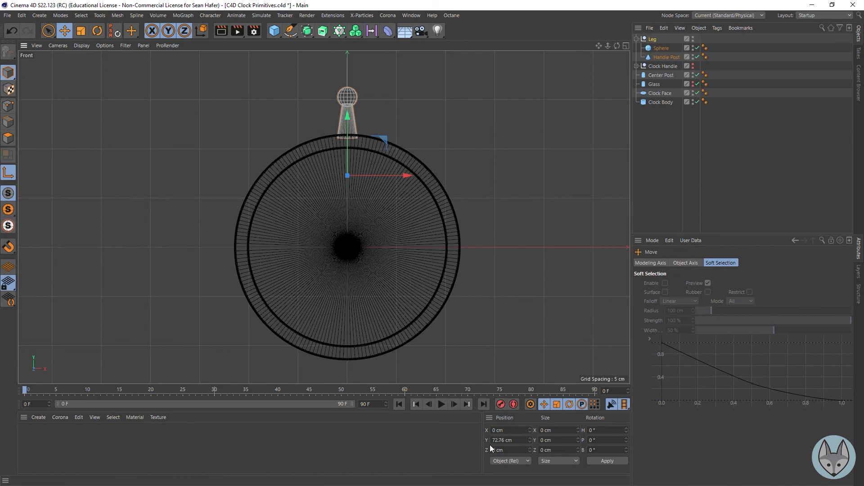
drag(512, 440, 472, 441)
text(0)
key(Return)
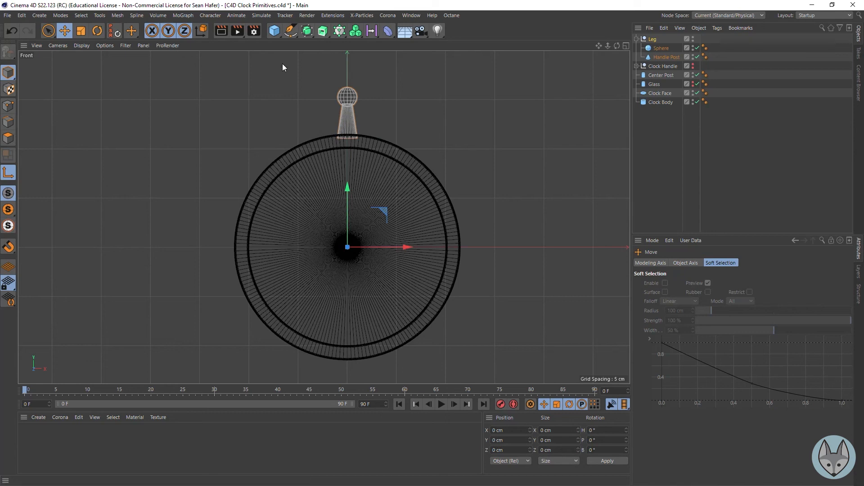
click(9, 175)
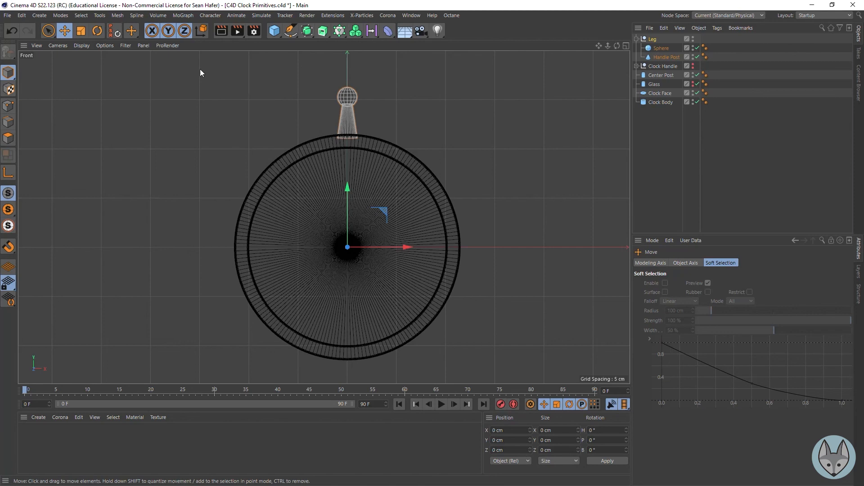
Step: Rotate the Leg group around the clock's centre to a bank angle of 145° and collapse the group
key(r)
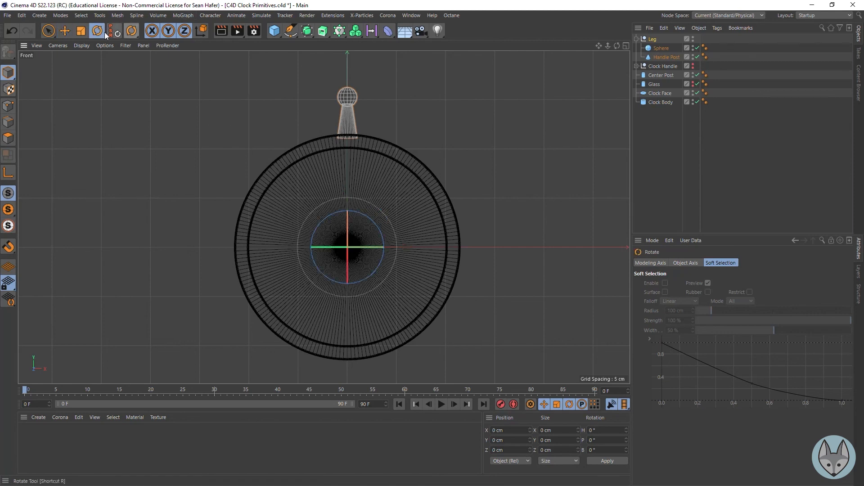
click(653, 39)
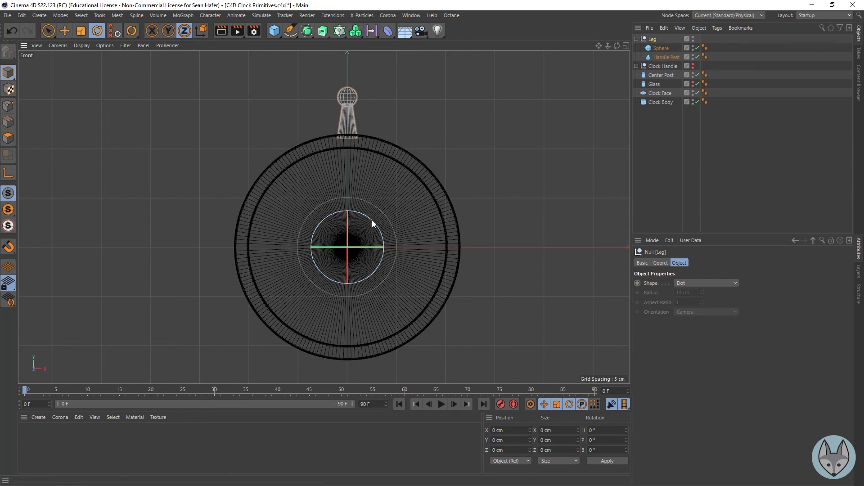
drag(372, 220, 333, 383)
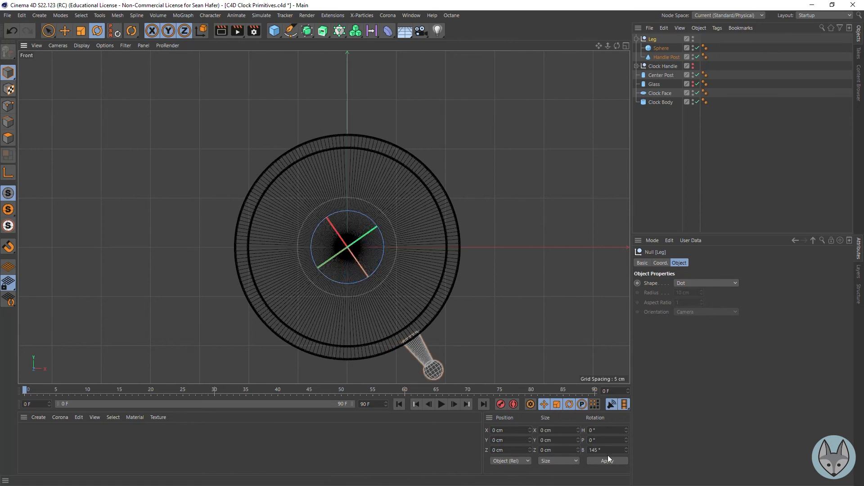
click(613, 451)
text(145)
key(Return)
click(636, 39)
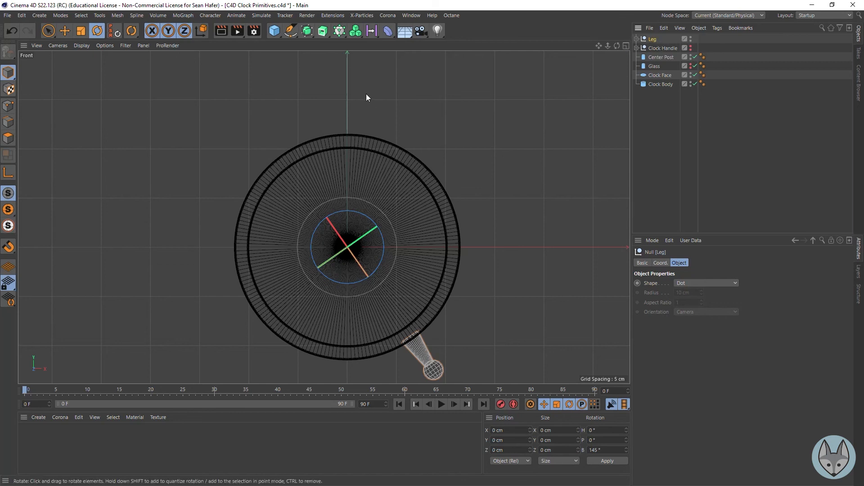
Step: Create an Instance object that uses the Leg group as its reference object
click(309, 34)
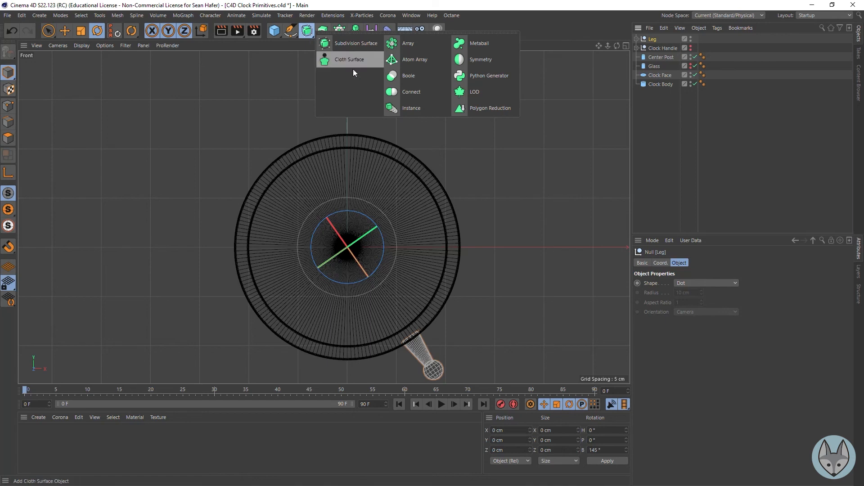
click(418, 109)
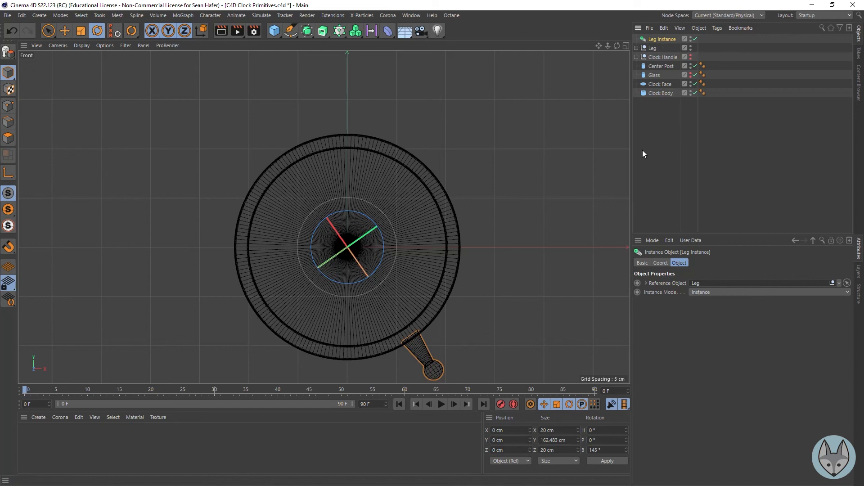
click(655, 138)
click(663, 39)
drag(652, 48, 713, 286)
Step: Rotate the leg instance by 70° to a bank angle of 215°, opposite the original leg
drag(384, 247, 368, 293)
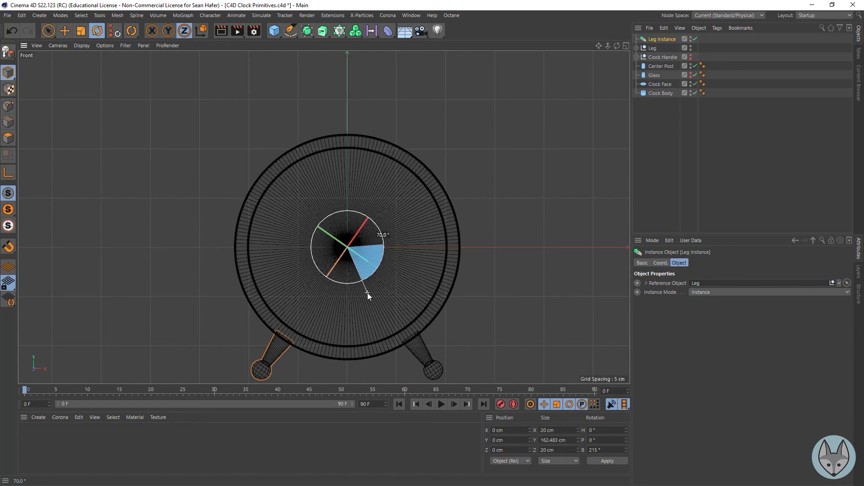
drag(367, 293, 367, 293)
click(533, 269)
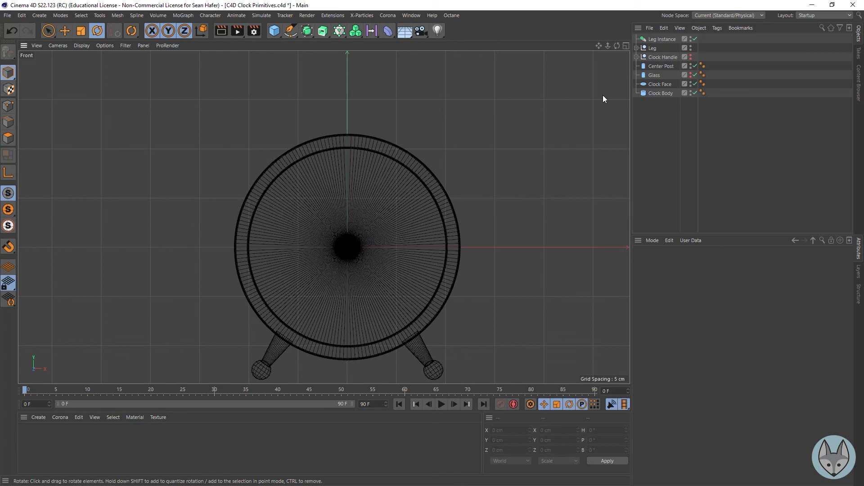
Step: Move the Leg group and its instance together toward the clock's front, to about -18.6 cm on Z
click(625, 46)
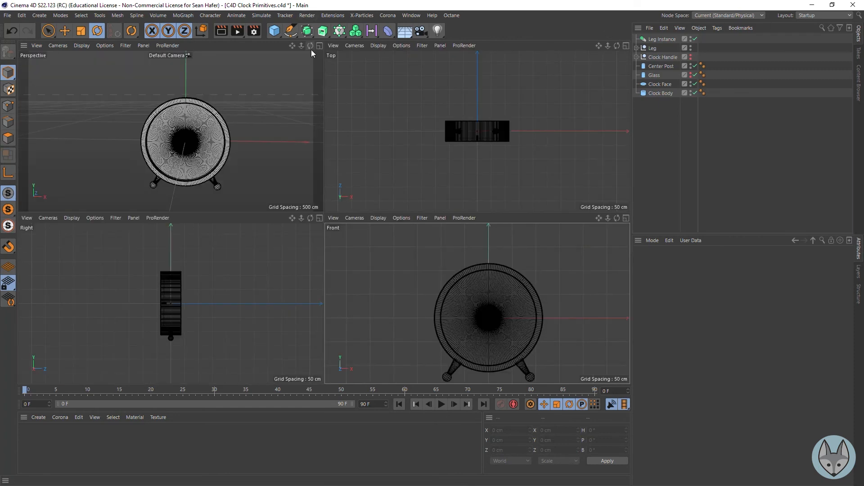
drag(311, 45, 383, 63)
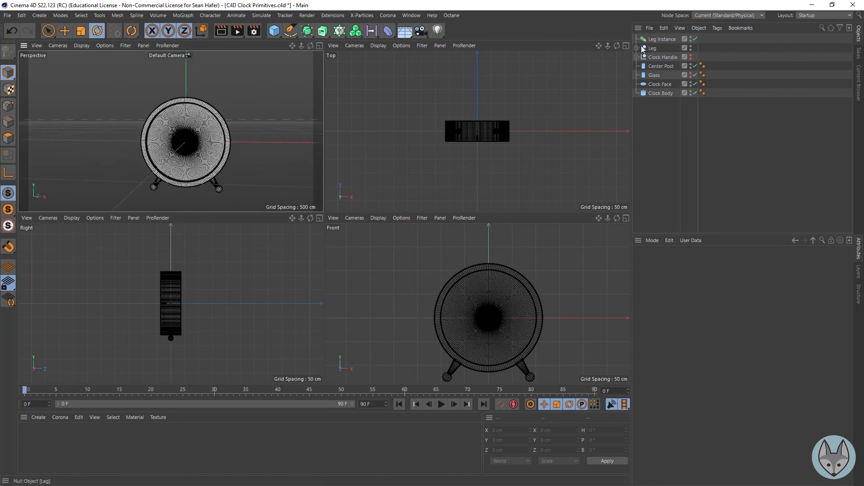
click(662, 39)
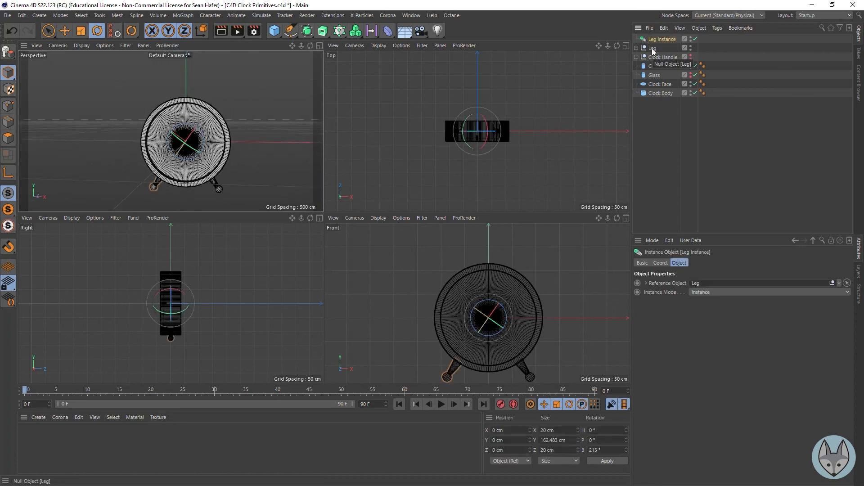
shift+click(653, 49)
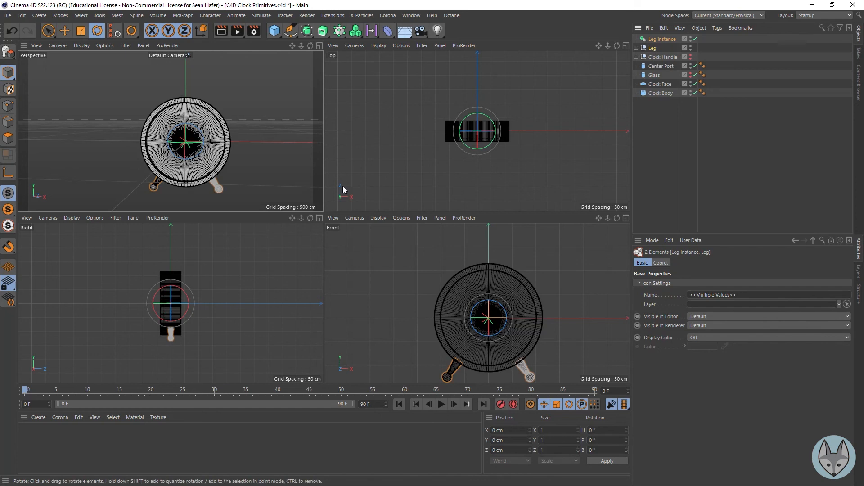
key(e)
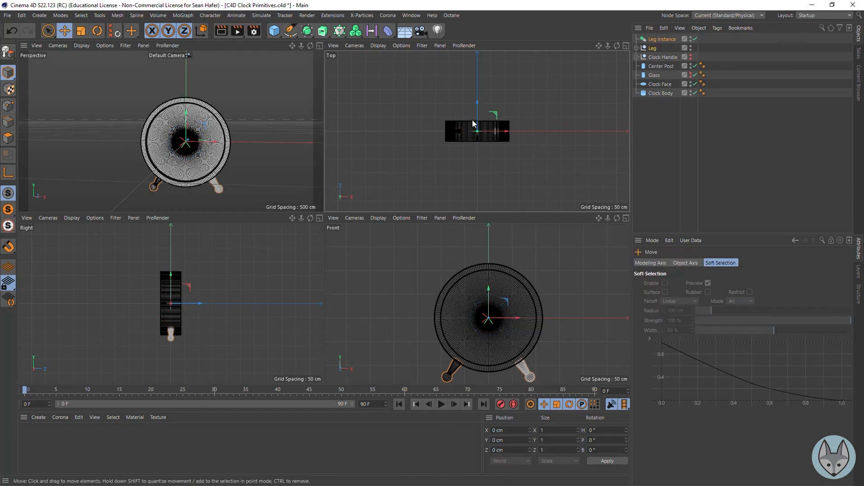
scroll(464, 131, up, 3)
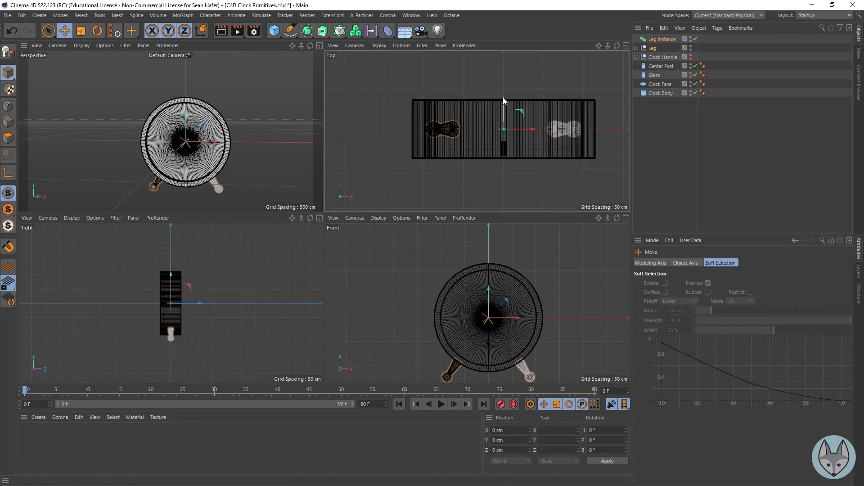
drag(503, 100, 500, 114)
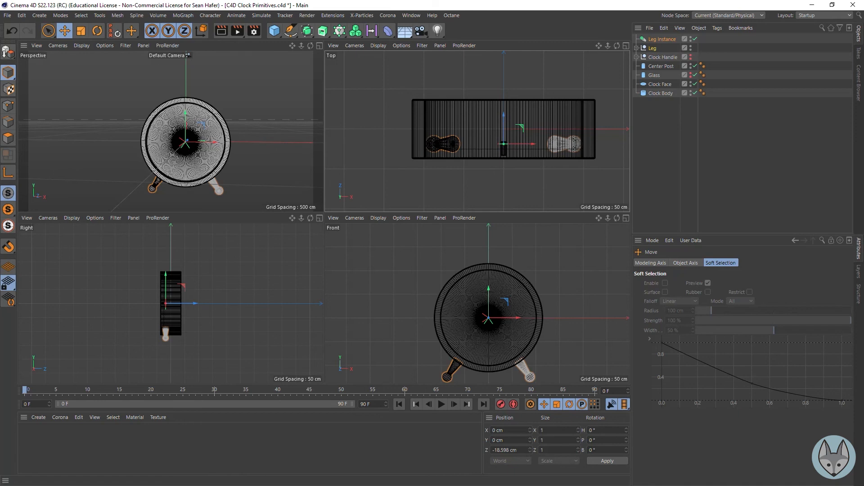
click(652, 48)
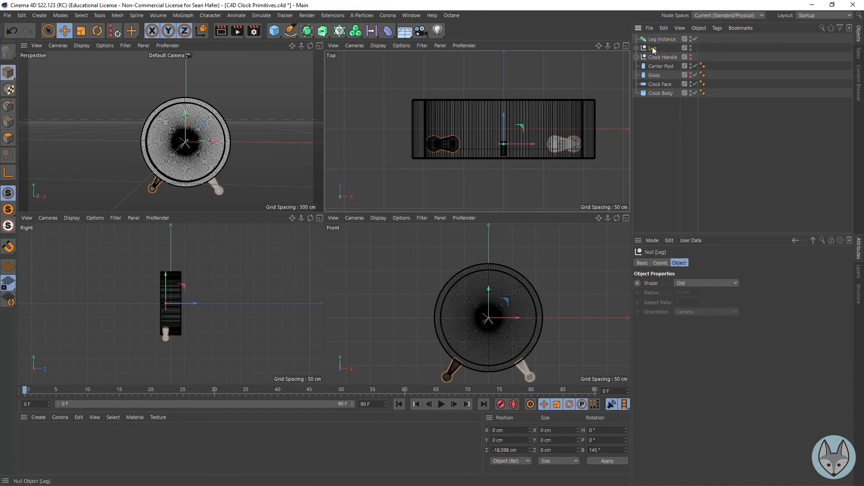
mouse_move(662, 39)
mouse_down()
mouse_move(660, 52)
mouse_move(661, 39)
mouse_up()
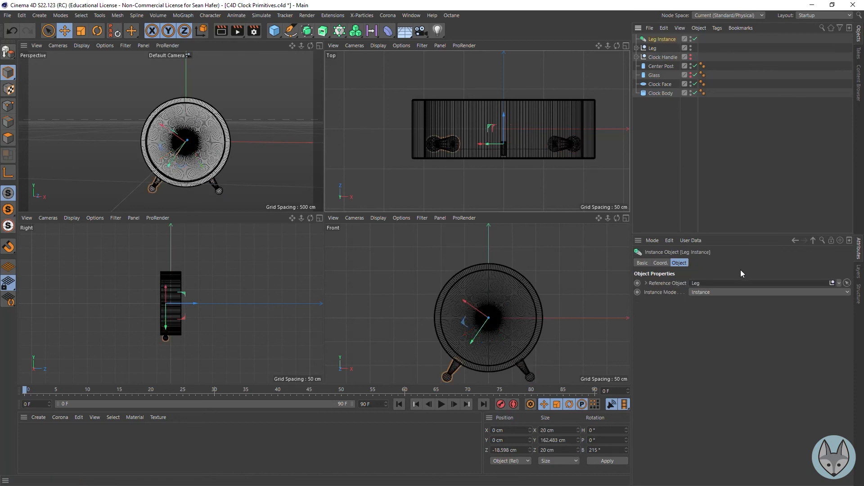
click(665, 130)
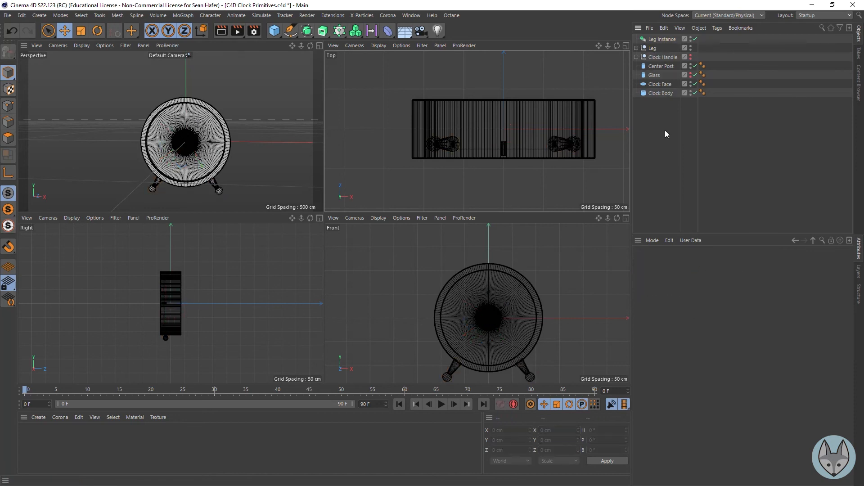
Step: Group all the clock objects, from Clock Body up to Leg Instance, under one new null
click(657, 93)
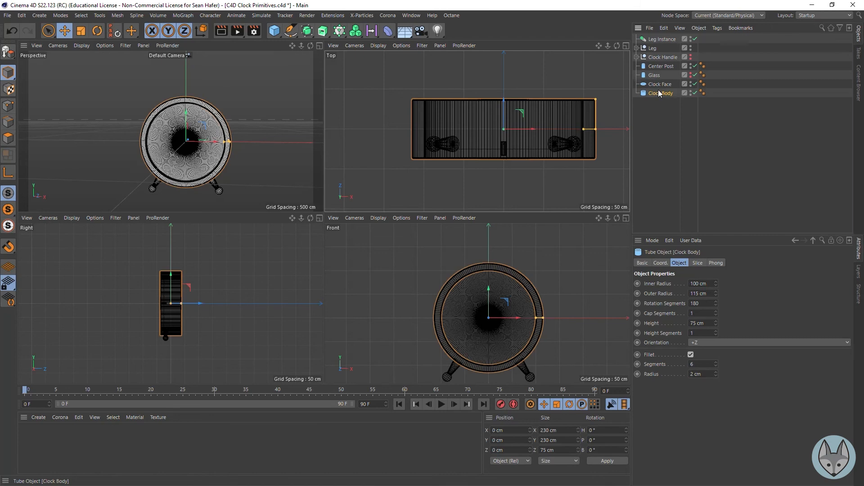
shift+click(657, 38)
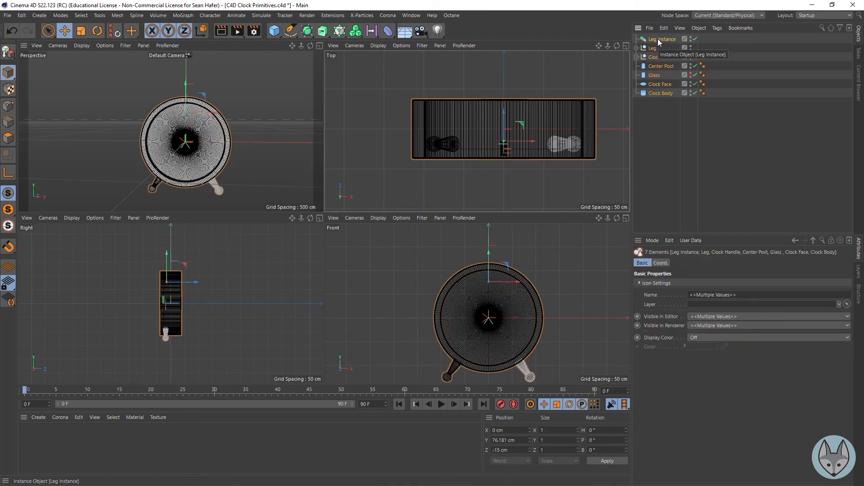
click(703, 29)
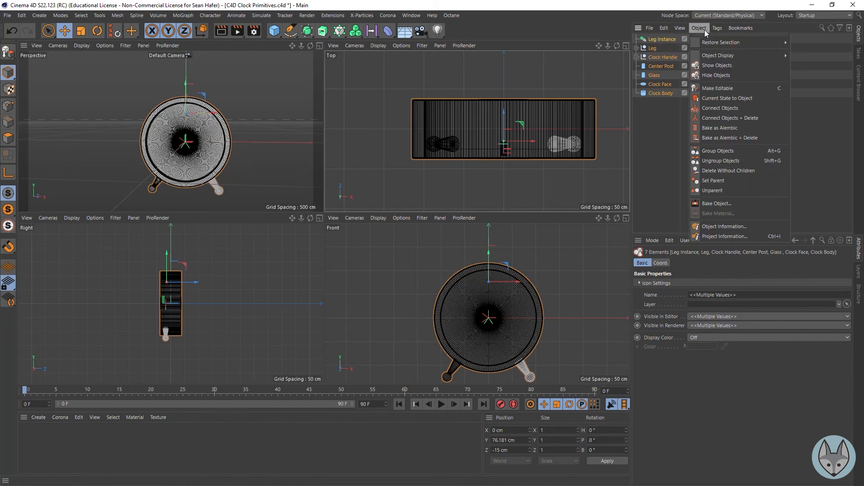
click(639, 125)
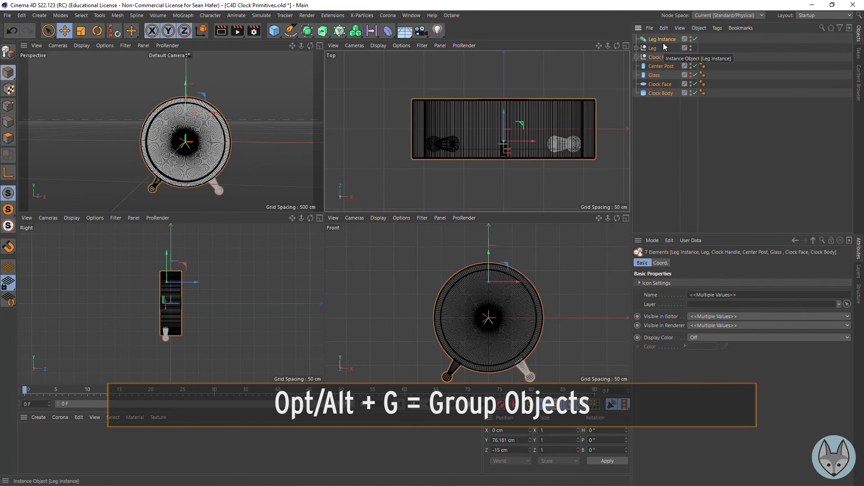
key(alt+g)
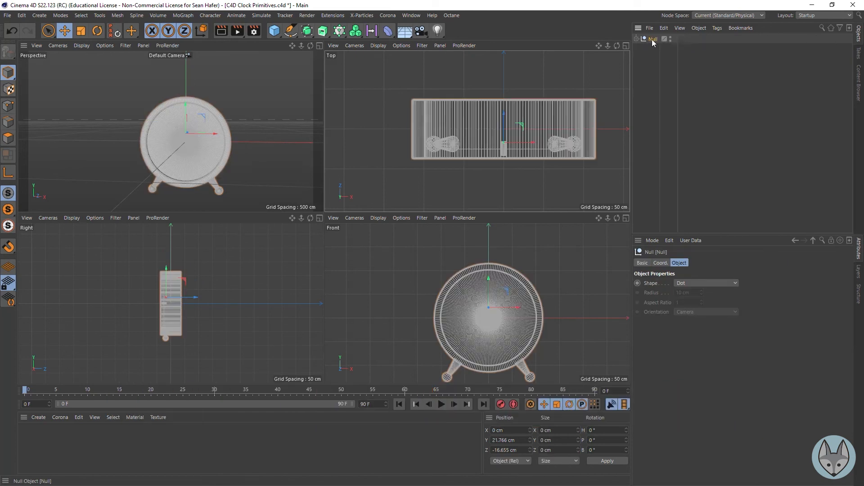
Step: Rename the null that holds all the clock parts to CLock
click(635, 39)
click(635, 39)
double_click(654, 39)
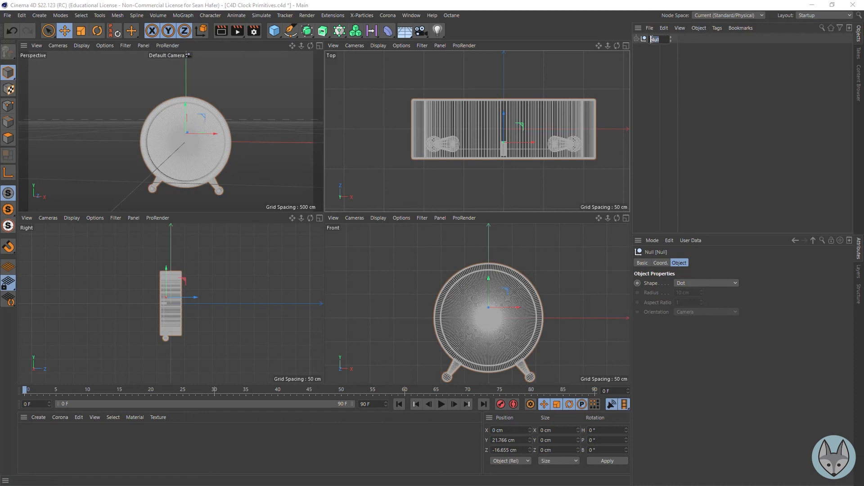
click(662, 63)
click(655, 39)
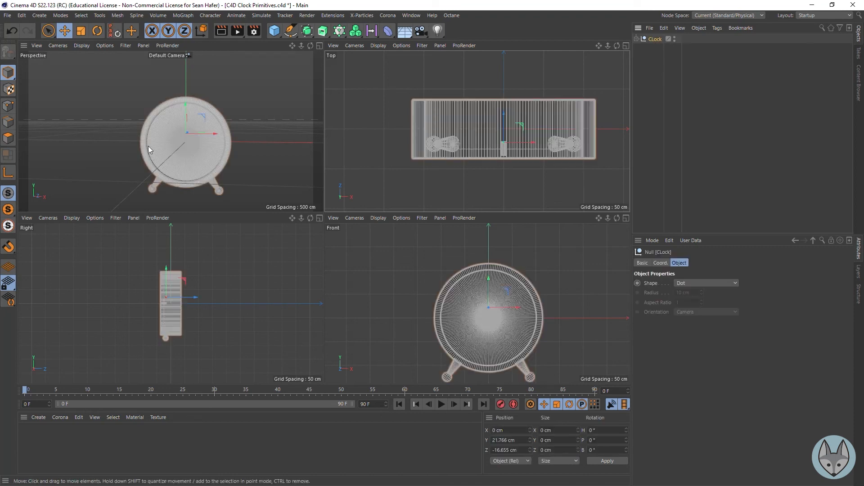
Step: Test-move the CLock group along X to about -22.3 cm and undo the move
drag(216, 133, 207, 163)
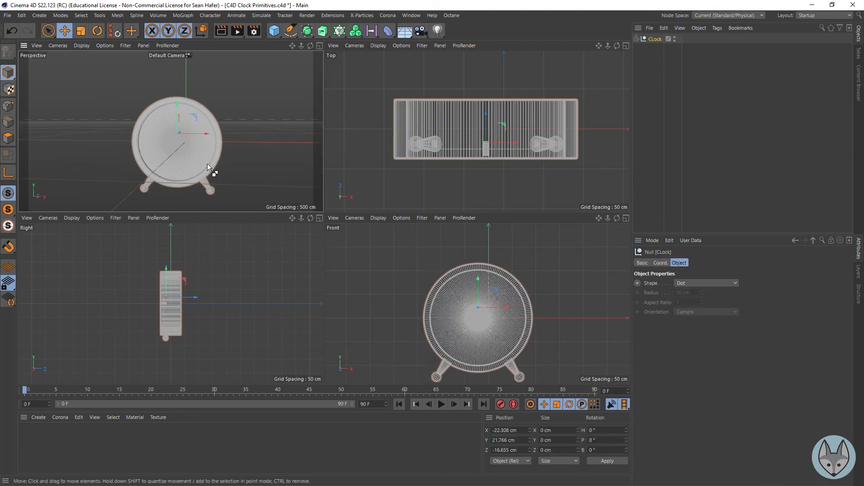
key(ctrl+z)
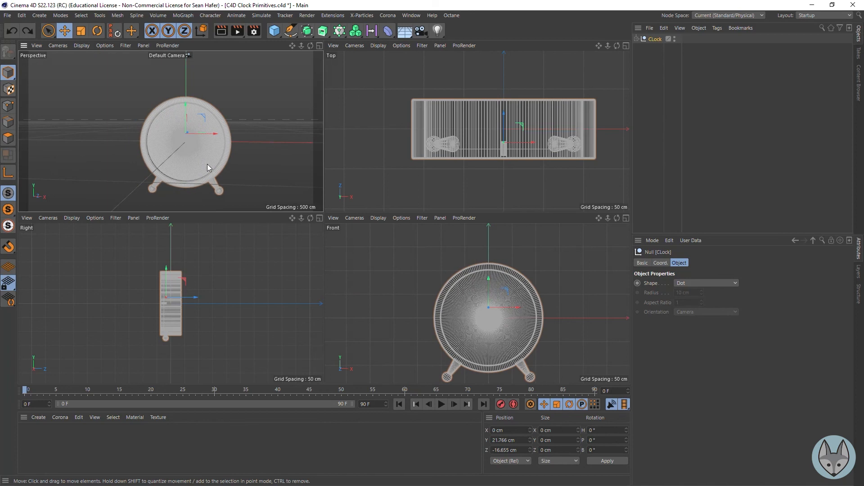
Step: Expand the CLock group and turn the Clock Handle's visibility back on
click(636, 39)
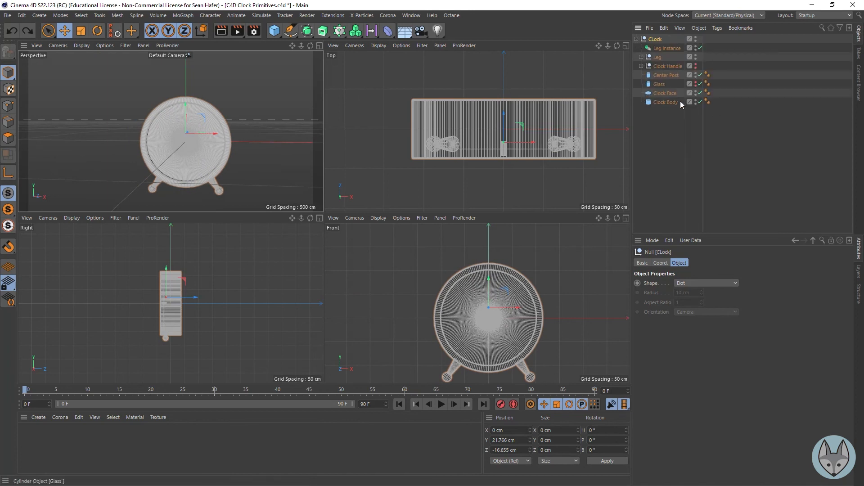
click(696, 68)
click(695, 64)
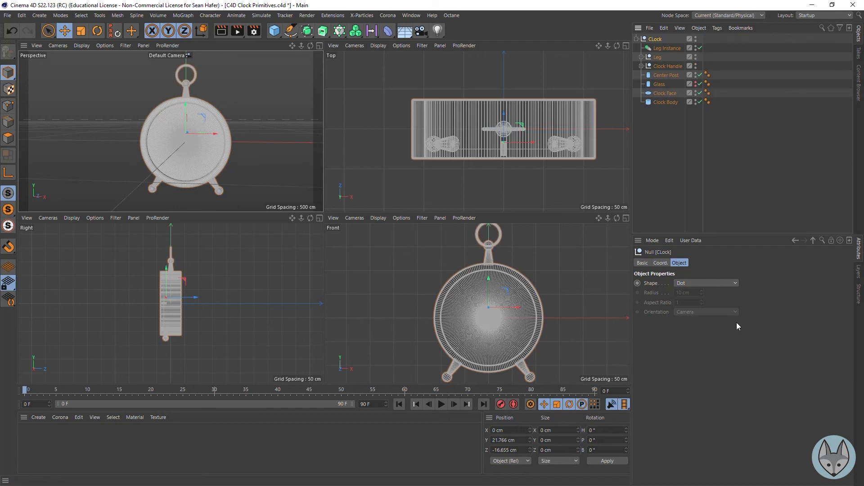
Step: Render the clock with its handle and legs at an angle in the enlarged perspective view
click(223, 35)
drag(310, 46, 311, 46)
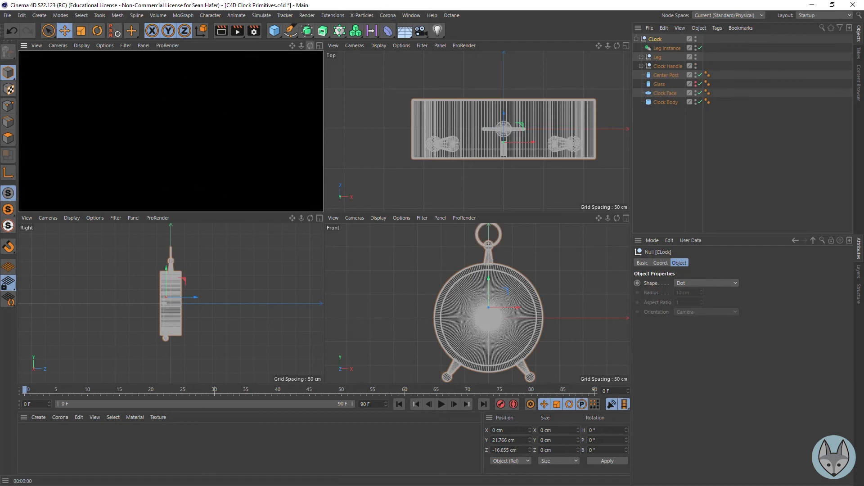
click(319, 46)
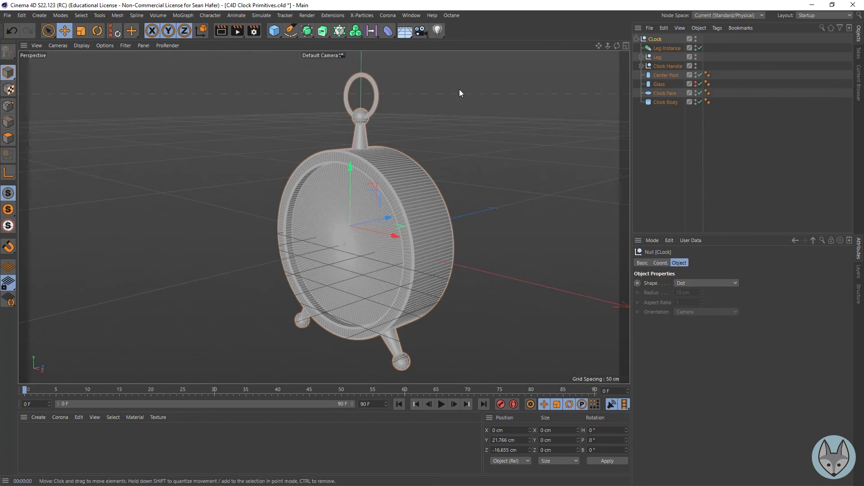
click(221, 32)
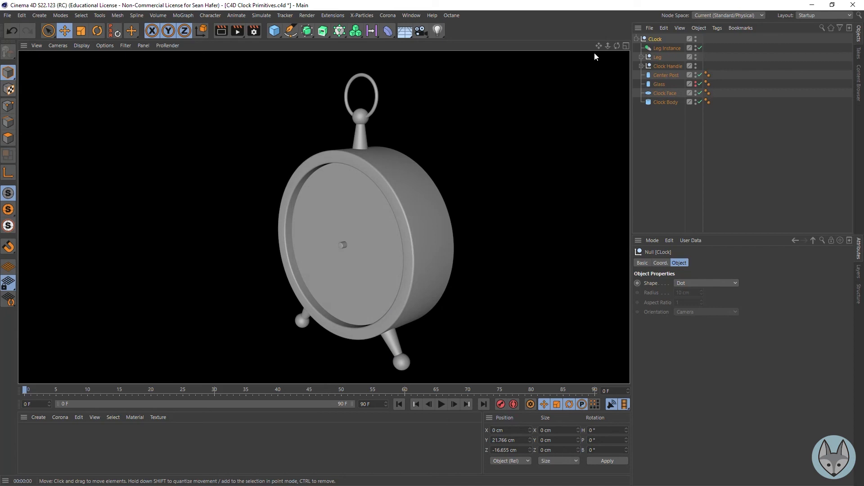
Step: Add a sphere primitive with a radius of 12 cm as the clock's rear foot
drag(616, 46, 405, 44)
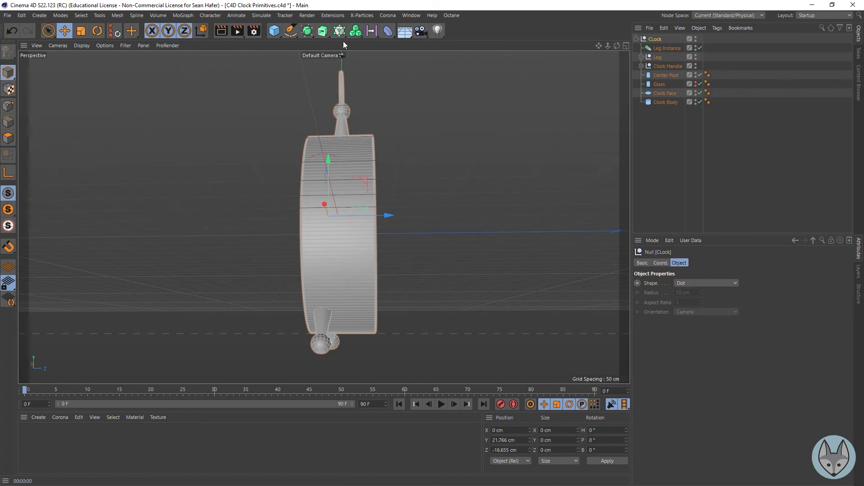
click(272, 33)
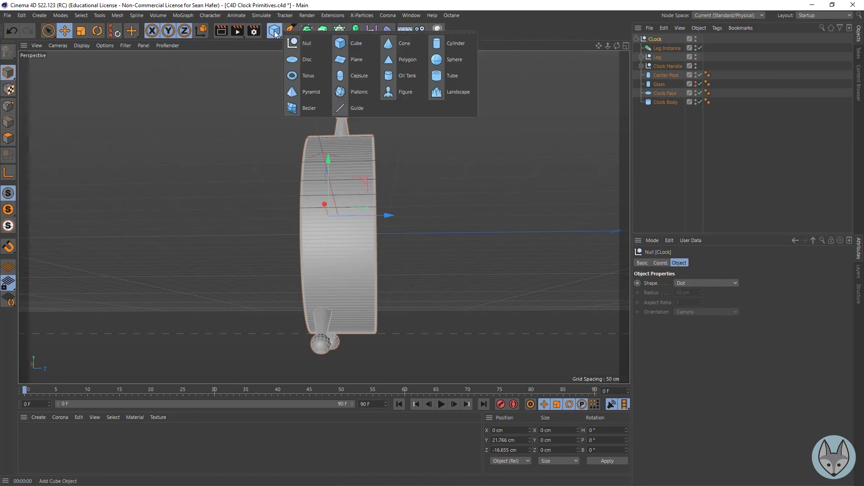
click(442, 59)
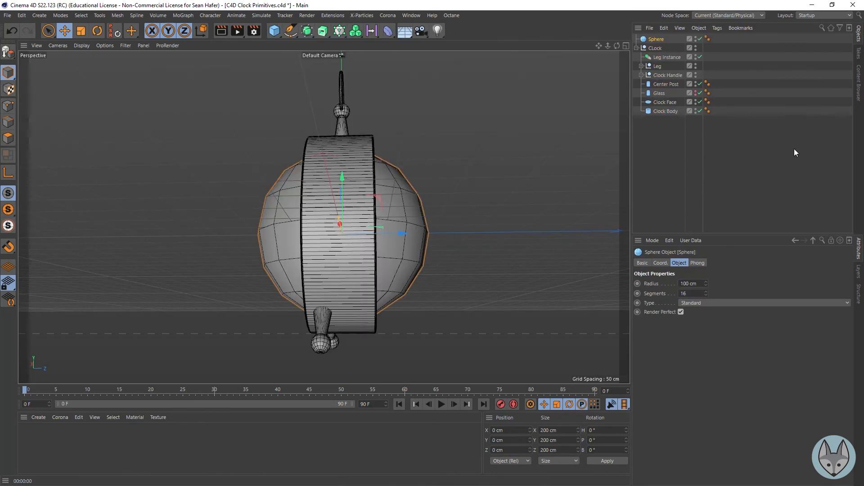
click(696, 284)
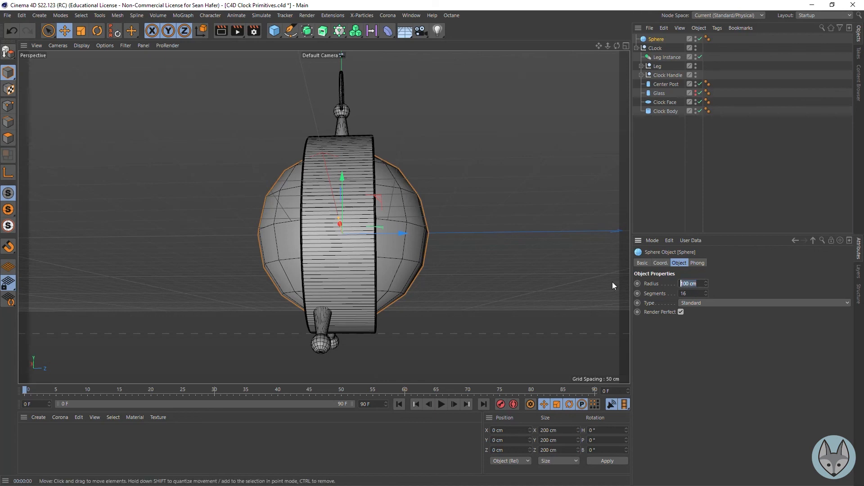
text(12)
key(Return)
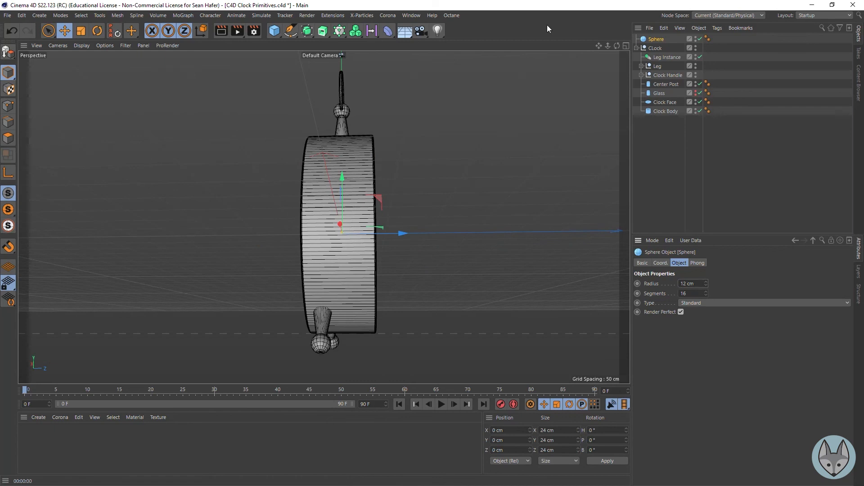
Step: Move the sphere below the clock body in line with the front legs, to about -120.7 cm on Y and -20 cm on Z
click(623, 45)
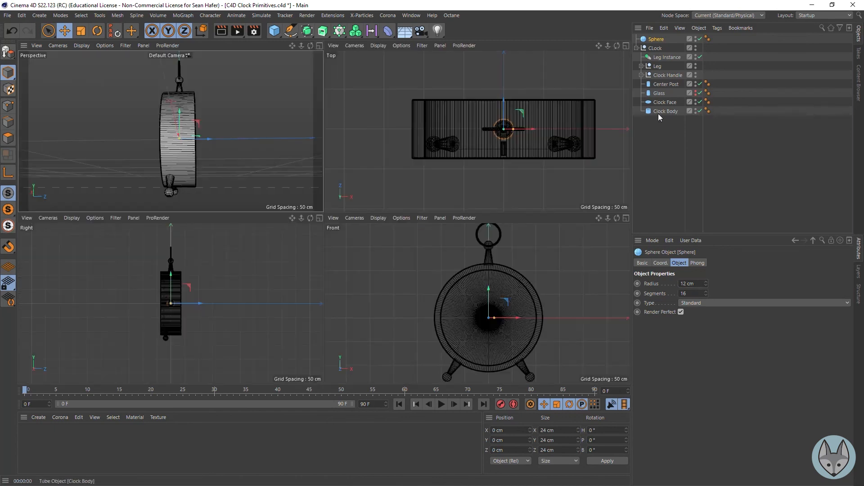
scroll(216, 261, up, 5)
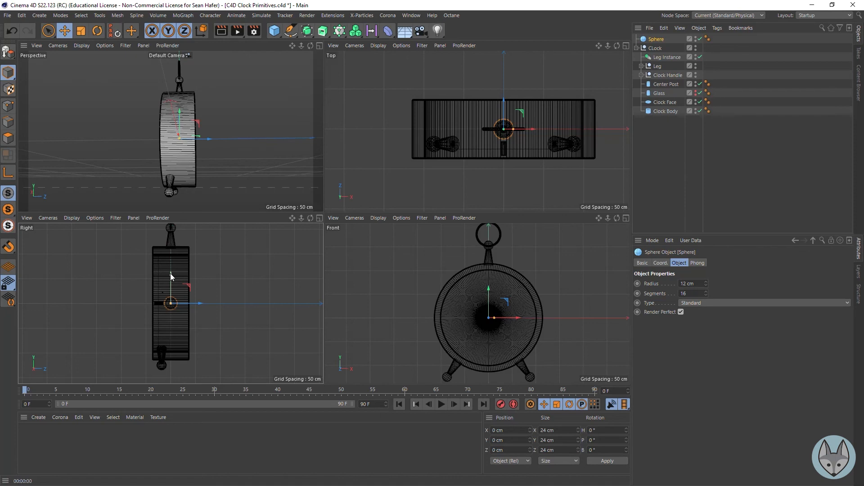
drag(171, 274, 164, 333)
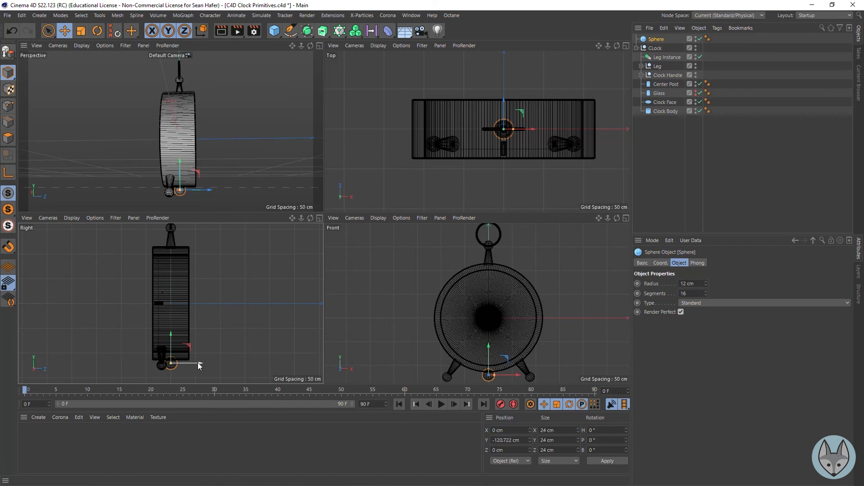
drag(200, 363, 189, 363)
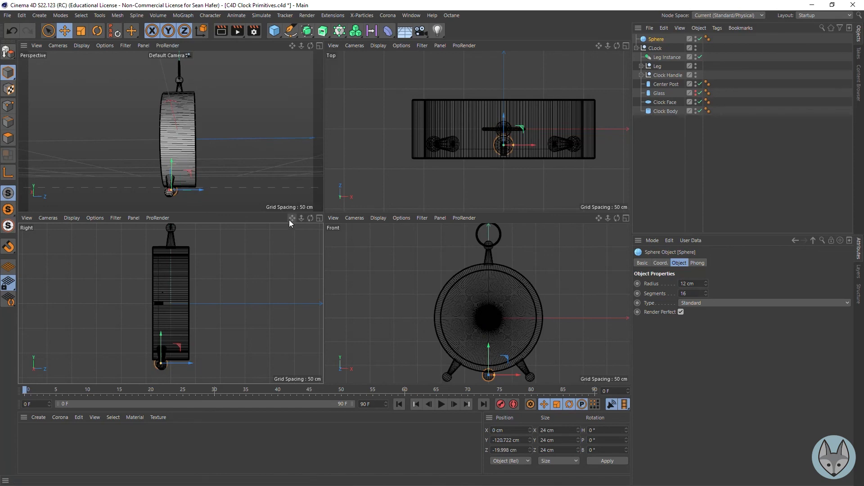
Step: Lower the sphere to about -122.6 cm on Y and shift it toward the clock's back, to about 22.3 cm on Z
right_drag(289, 220, 333, 220)
drag(292, 218, 315, 171)
drag(198, 266, 197, 270)
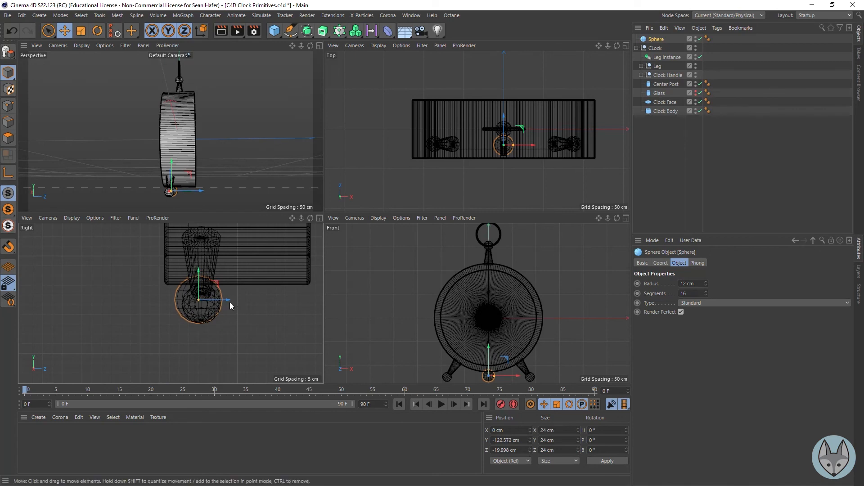
drag(230, 301, 312, 308)
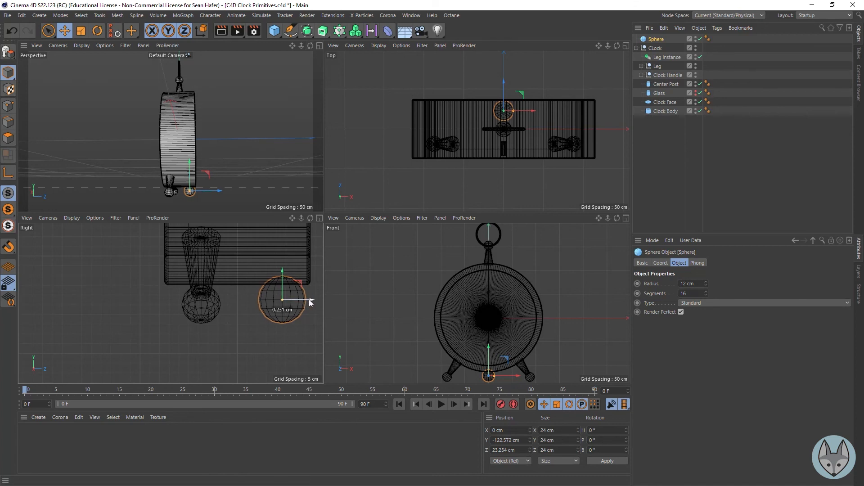
drag(309, 299, 307, 299)
Step: Render the whole clock from a front three-quarter angle in the perspective view to check the rear foot
drag(310, 46, 375, 44)
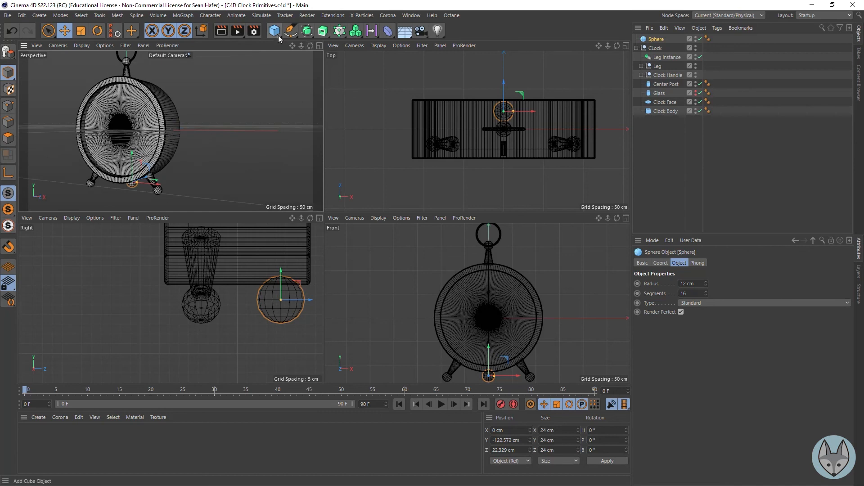
click(311, 53)
drag(292, 45, 293, 49)
right_drag(293, 46, 274, 46)
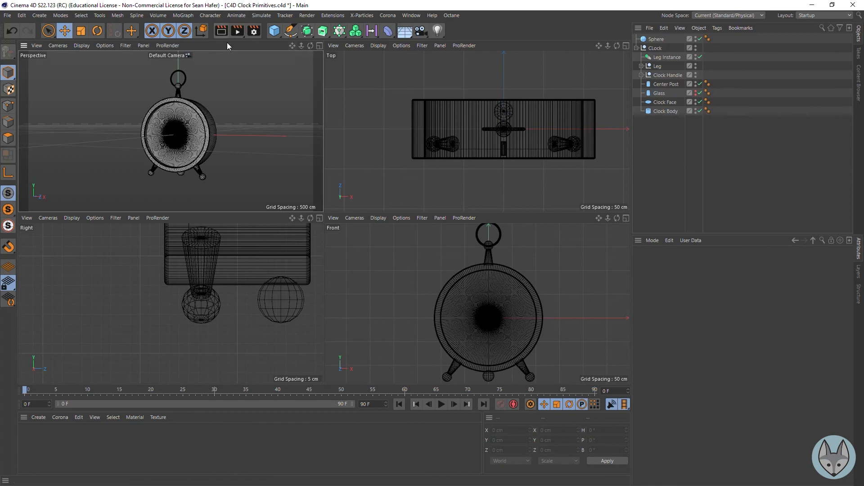
click(219, 32)
click(221, 31)
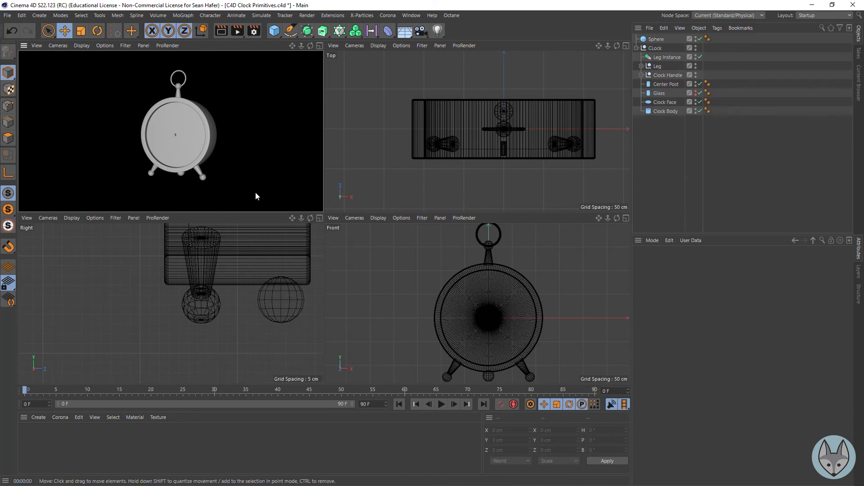
Step: Save the clock project under its existing file name
click(7, 15)
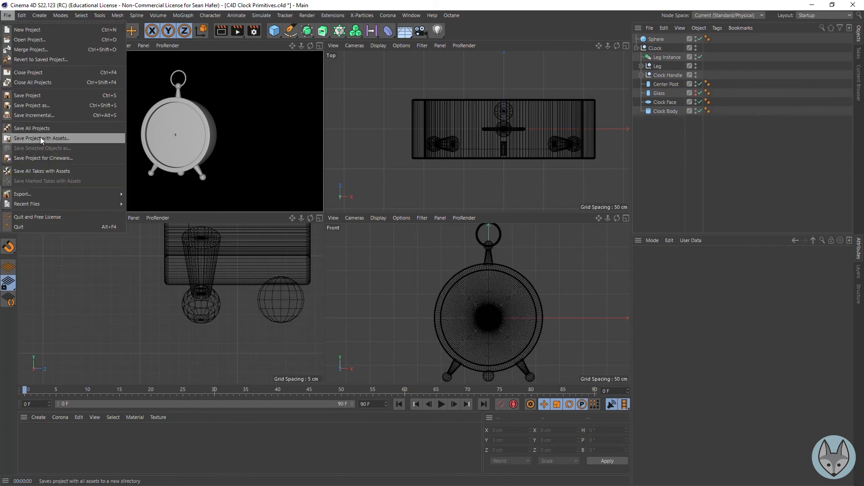
click(47, 96)
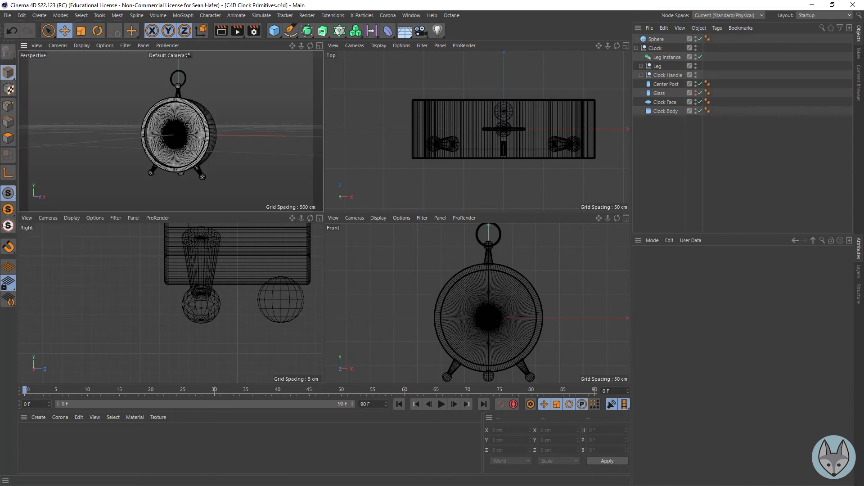
Step: Rename the sphere as Back Leg and nest it inside the clock's null
click(636, 48)
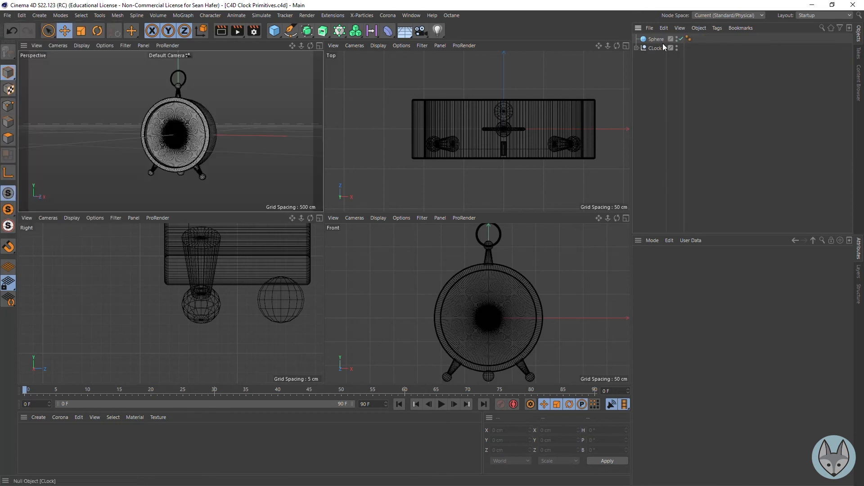
double_click(658, 39)
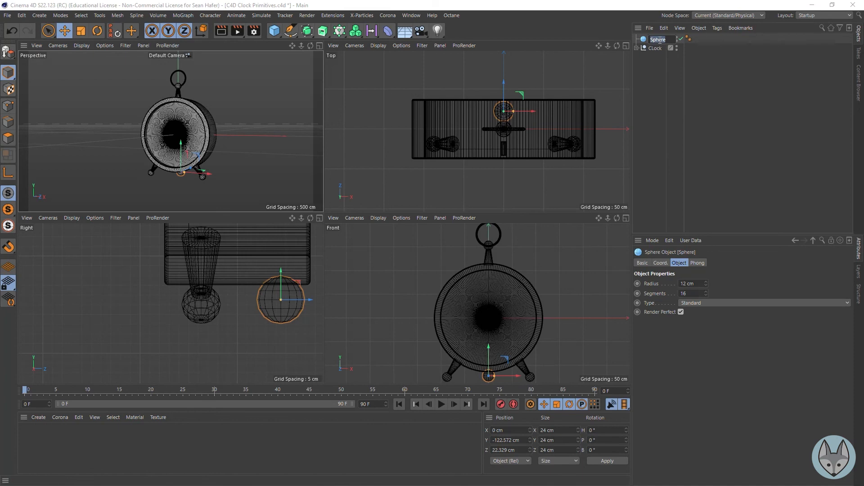
text(Back Leg)
key(Return)
drag(647, 40, 656, 49)
click(669, 174)
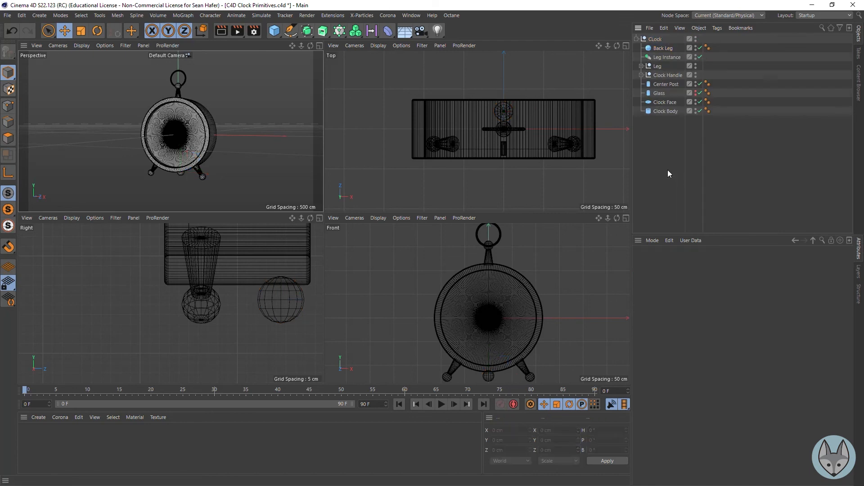
click(637, 38)
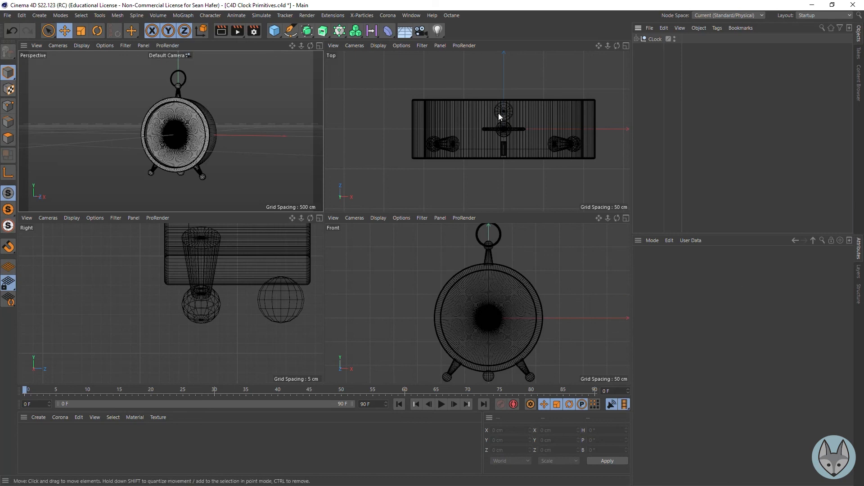
Step: Add a plane primitive and set its orientation to +Z
click(276, 31)
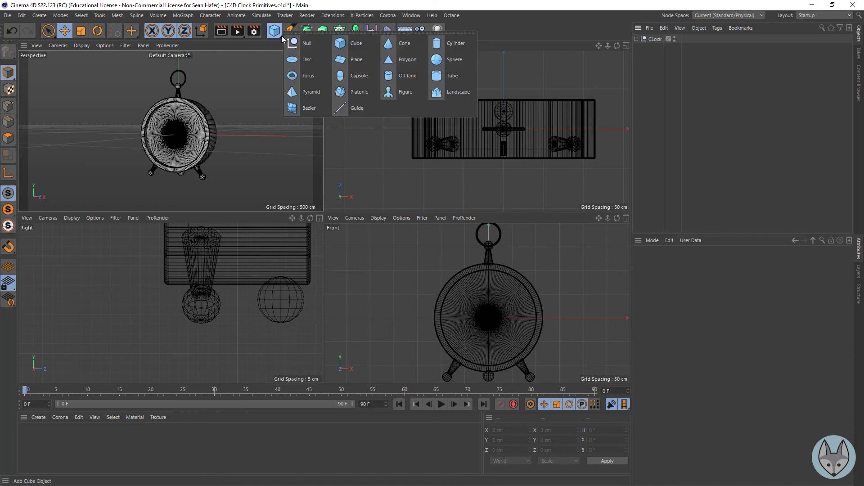
click(341, 63)
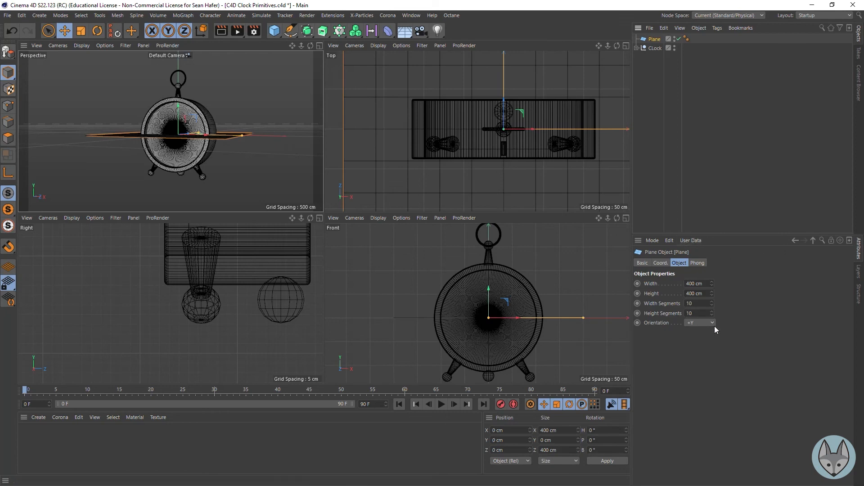
click(701, 323)
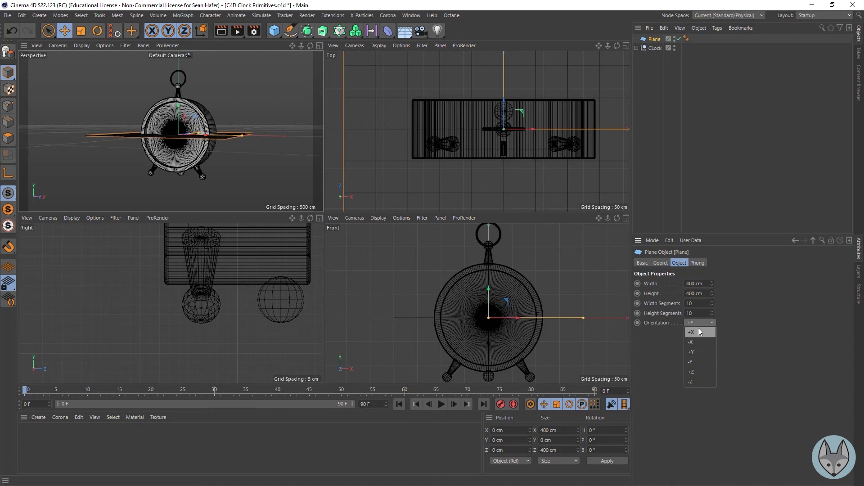
click(698, 372)
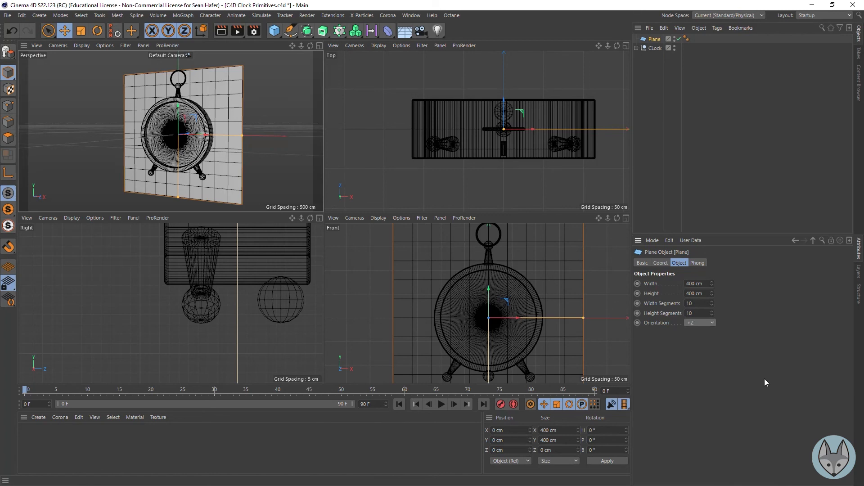
Step: Set the plane to 11 cm wide and 85 cm high, with 1 width segment and 1 height segment
click(703, 284)
text(11)
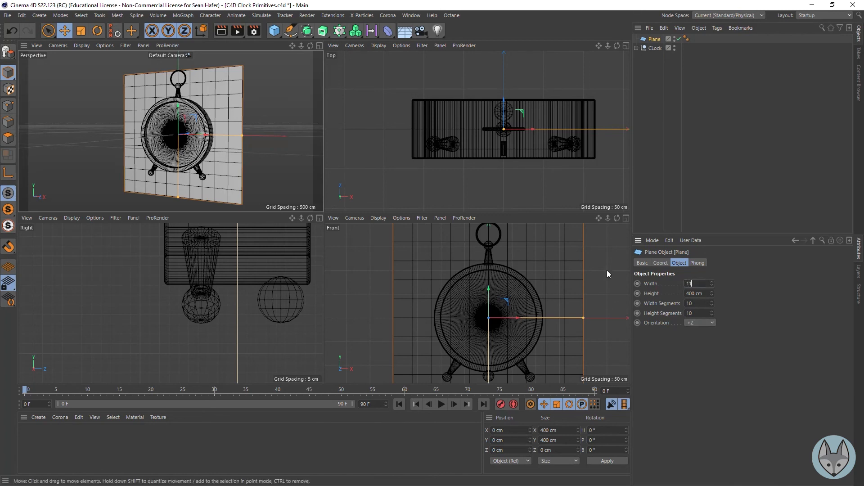
key(Tab)
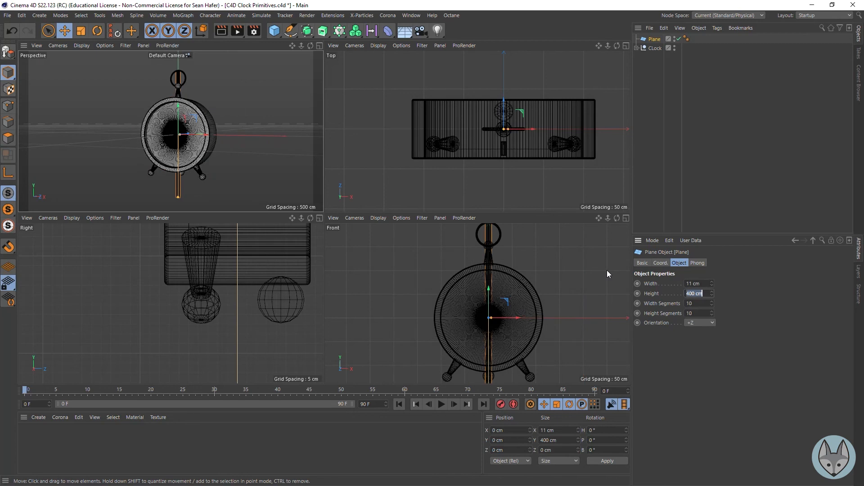
text(85)
key(Tab)
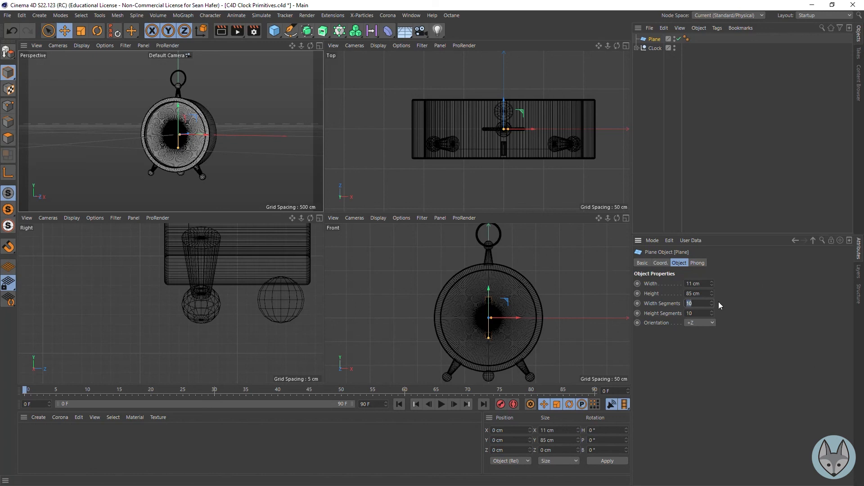
text(1)
key(Tab)
text(1)
Step: Move the plane toward the clock's front, to about -33.3 cm on Z, and rename it as Minute Hand
click(64, 30)
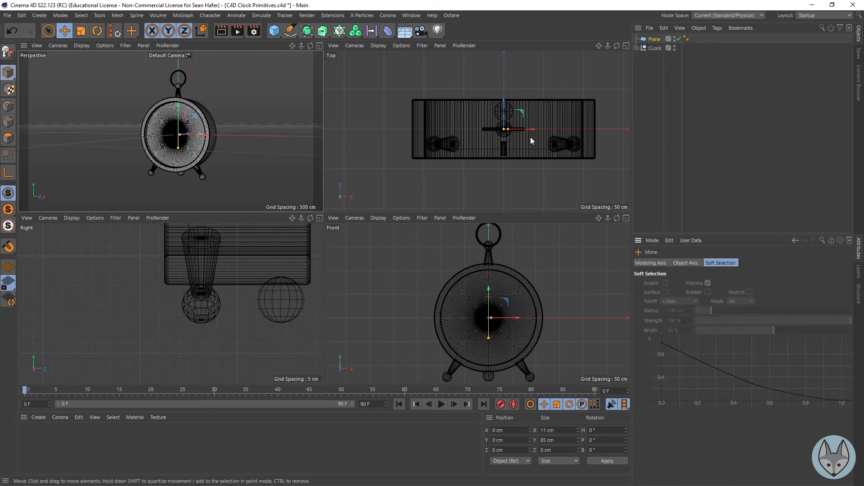
drag(503, 100, 492, 131)
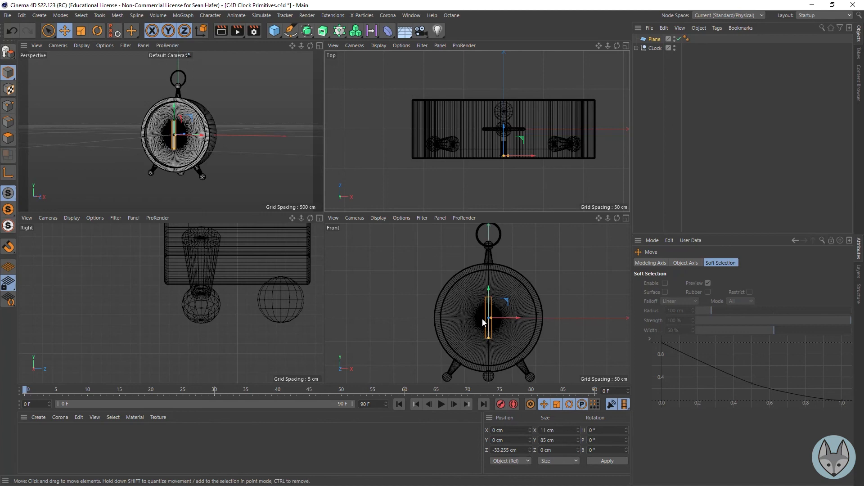
double_click(654, 40)
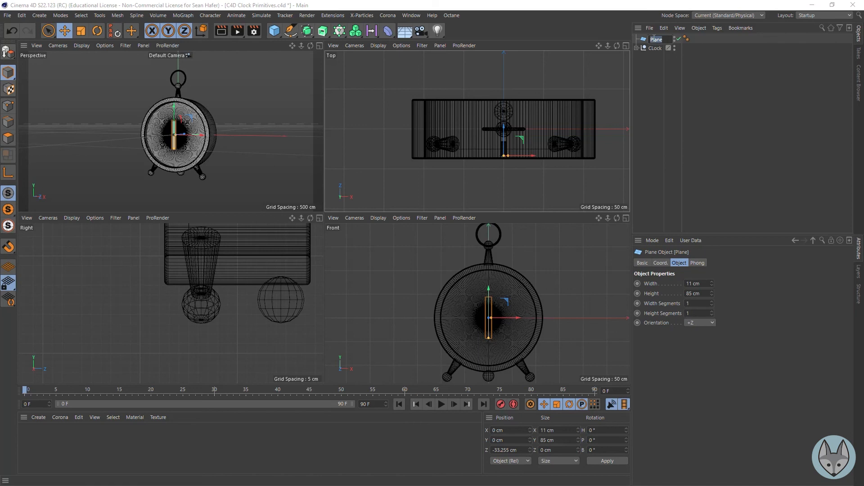
text(Minute Hand)
key(Return)
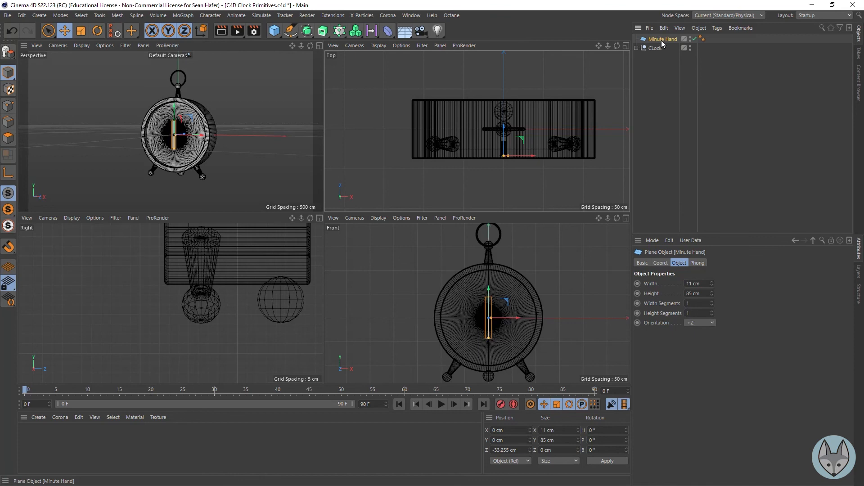
Step: Duplicate the minute hand and rename the copy as Hour Hand
key(ctrl+c)
key(ctrl+v)
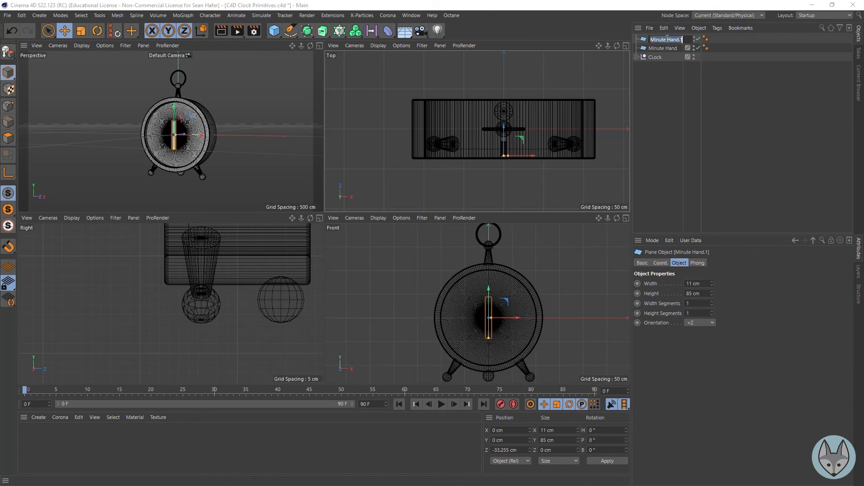
double_click(666, 40)
drag(667, 40, 646, 39)
text(Hour Hand)
key(Return)
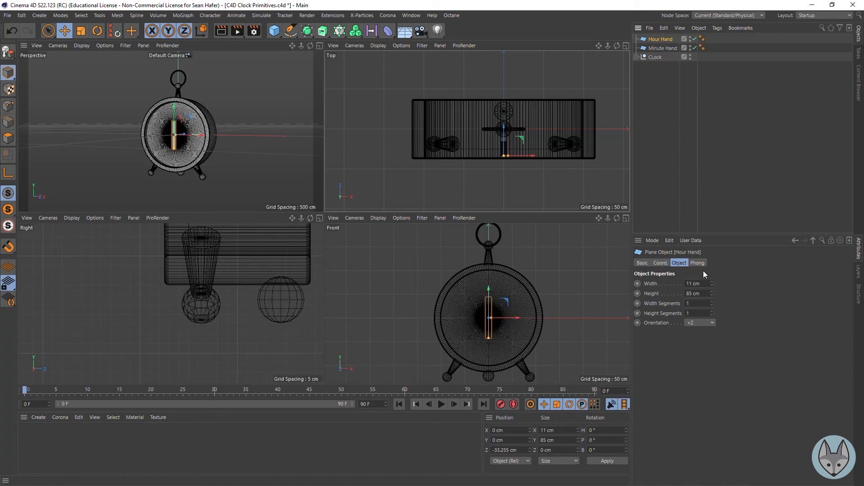
Step: Set the hour hand's height to 70 cm
click(709, 293)
double_click(696, 293)
text(70)
key(Return)
Step: Nest both the hour hand and the minute hand inside the clock's null
click(661, 48)
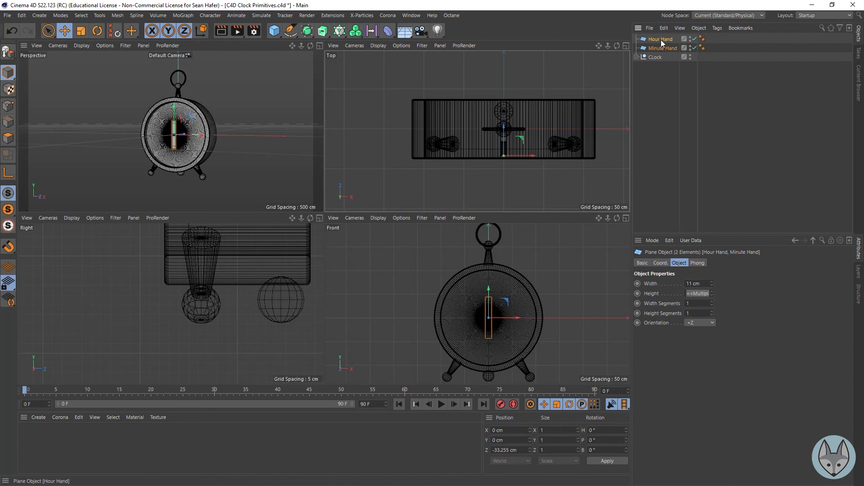
ctrl+click(660, 40)
drag(660, 40, 656, 59)
click(637, 39)
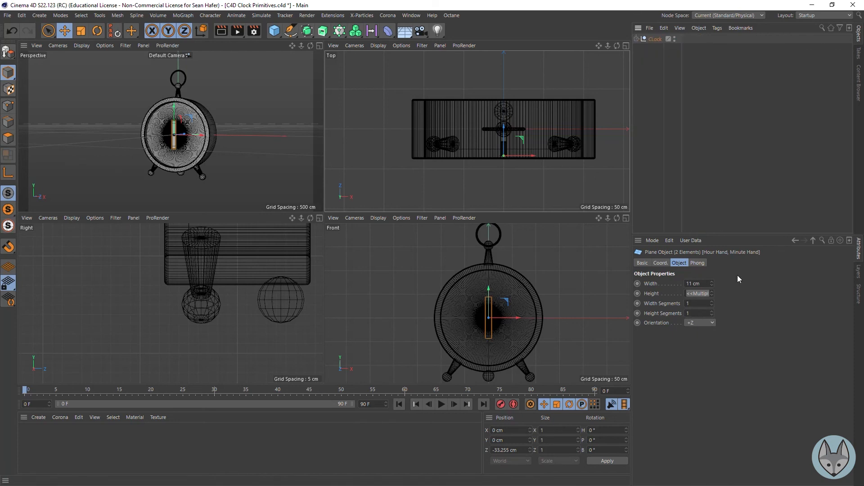
click(654, 97)
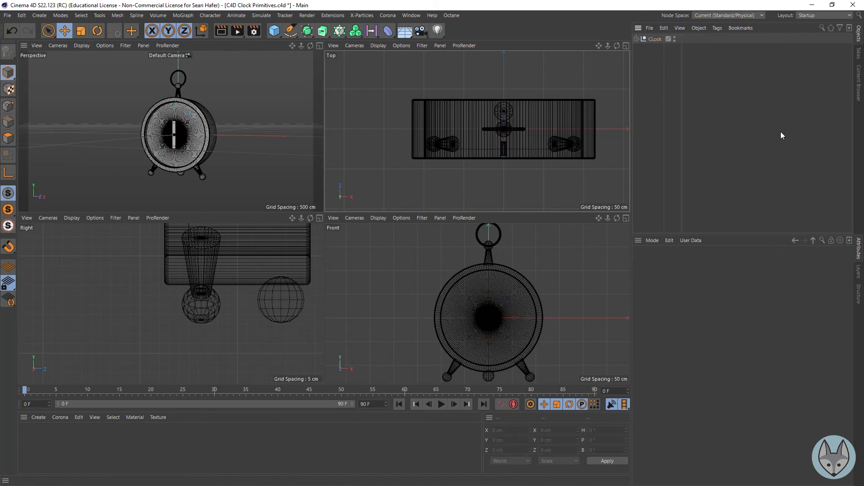
Step: Correct the capitalization of the parent null's name to Clock
click(655, 40)
double_click(655, 40)
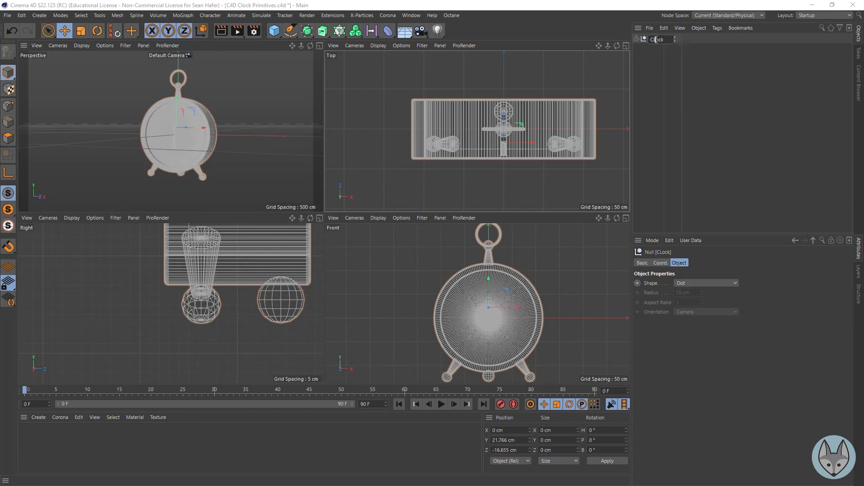
key(BackSpace)
text(l)
key(Return)
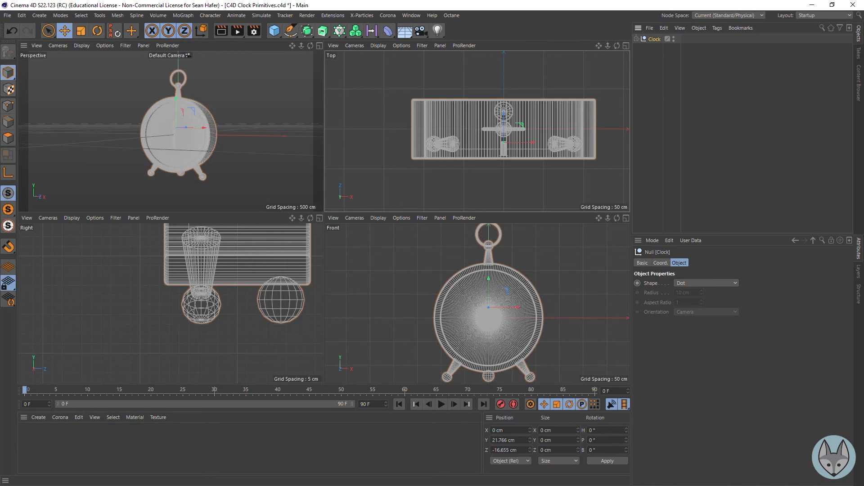
Step: Render the clock in the enlarged perspective view from two different angles to check the hands
click(319, 46)
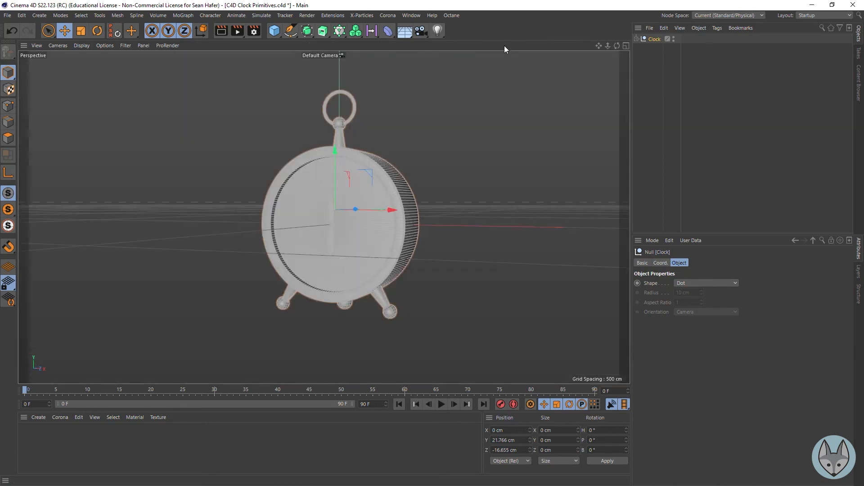
click(221, 31)
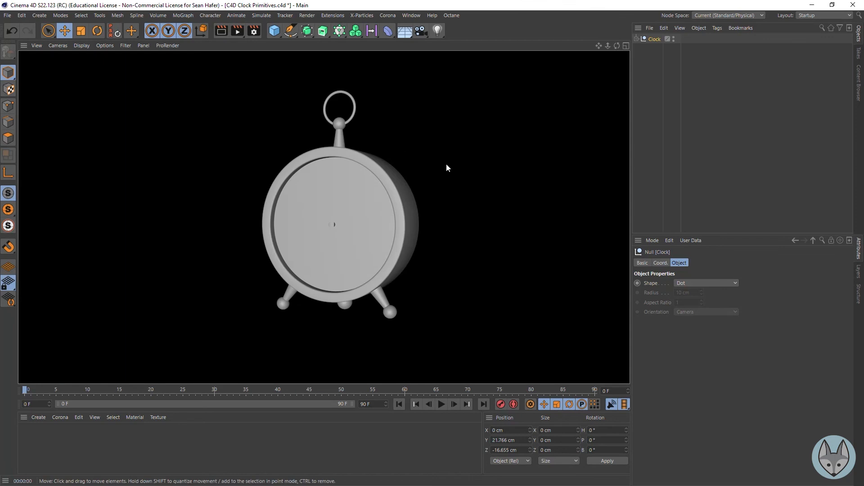
drag(617, 45, 623, 48)
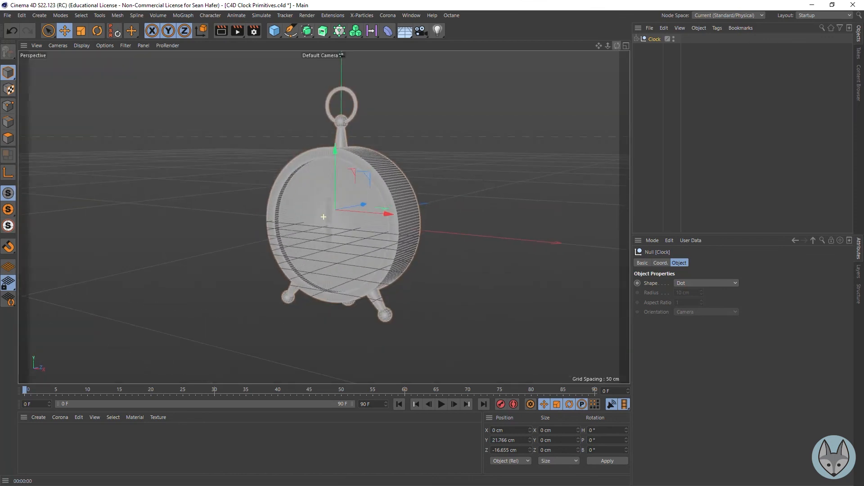
click(221, 30)
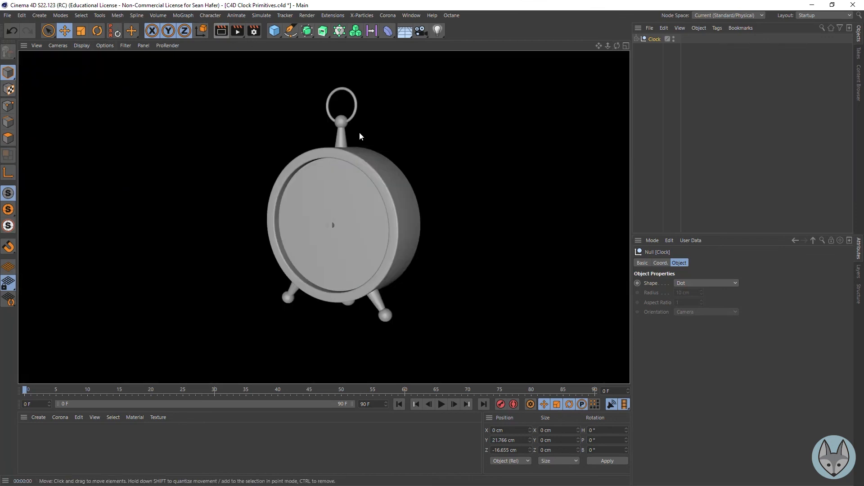
Step: Move both clock hands forward out of the body to about -96 cm on Z and render the view to check them
click(637, 39)
click(665, 48)
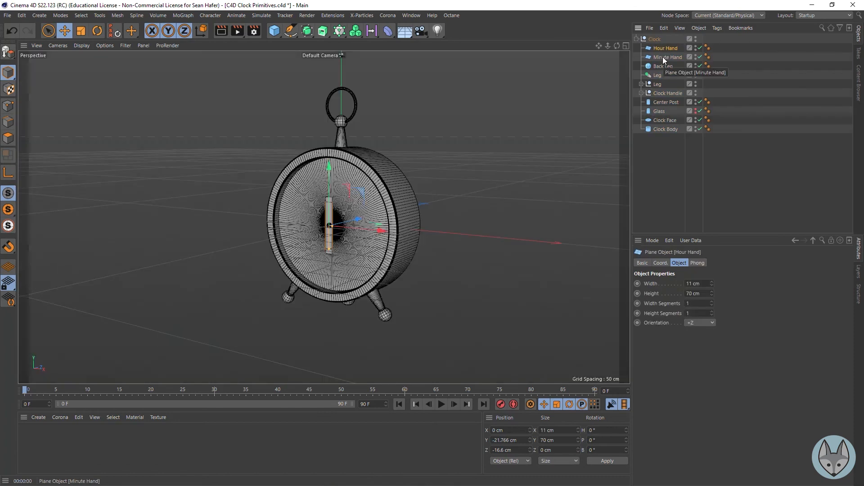
ctrl+click(662, 57)
drag(362, 228, 336, 222)
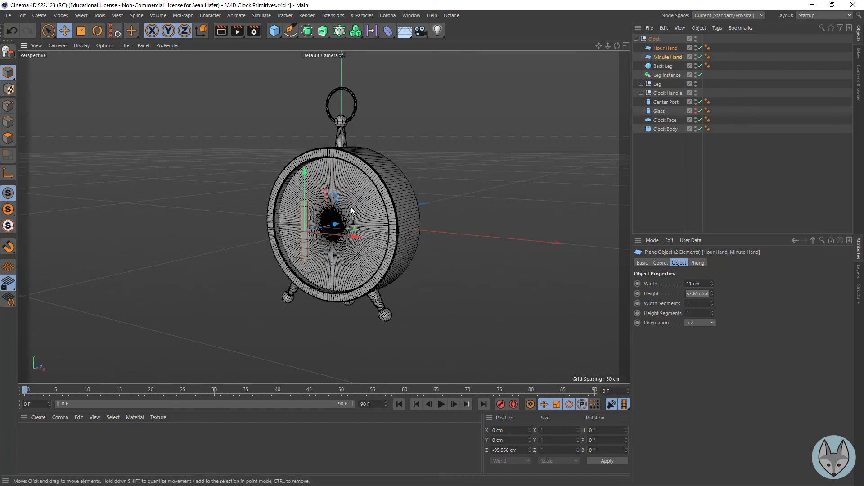
click(221, 31)
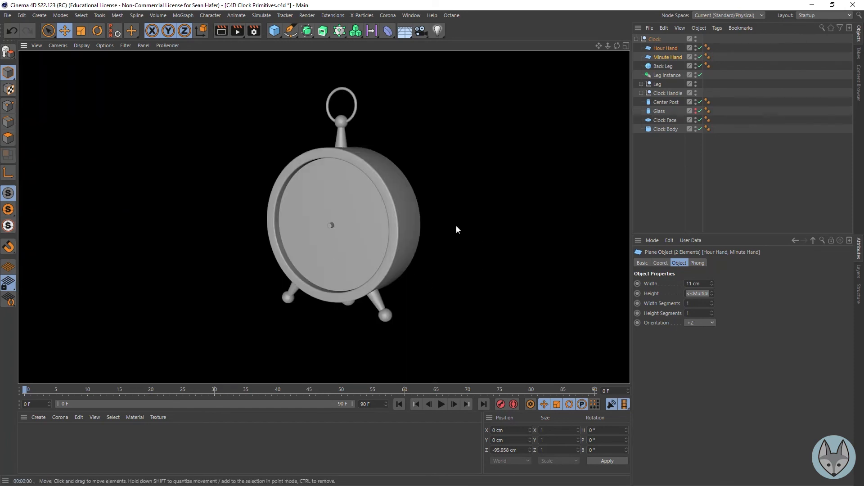
click(404, 216)
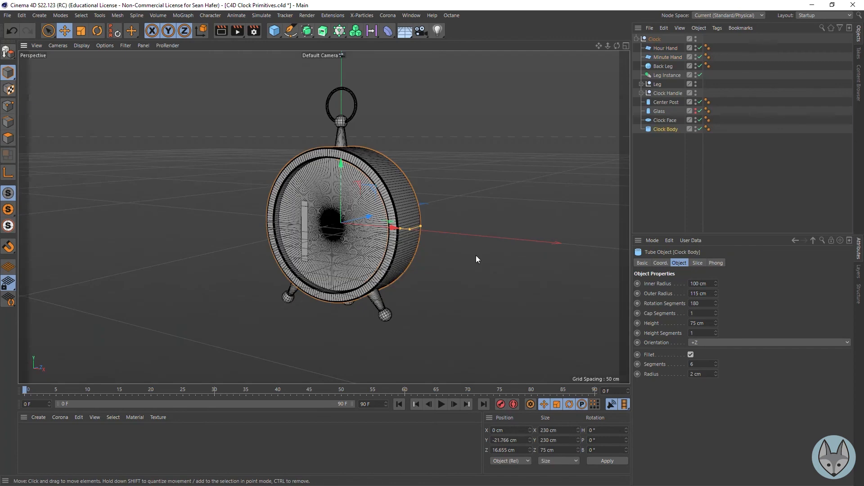